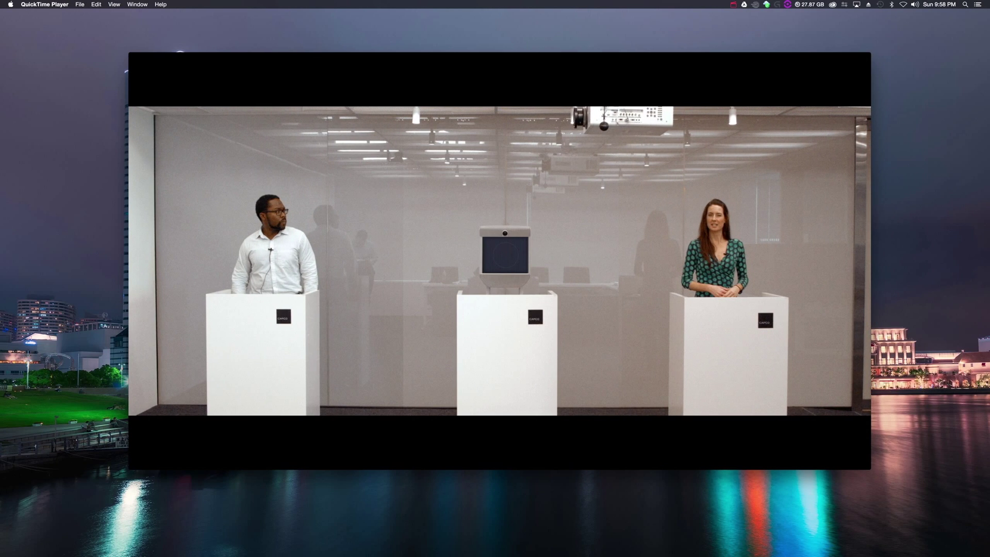
# - Preview Digital Jeopardy_Draft 4.mov from the wide podium shot to the robot close-up, then minimize it
pyautogui.moveTo(480, 179)
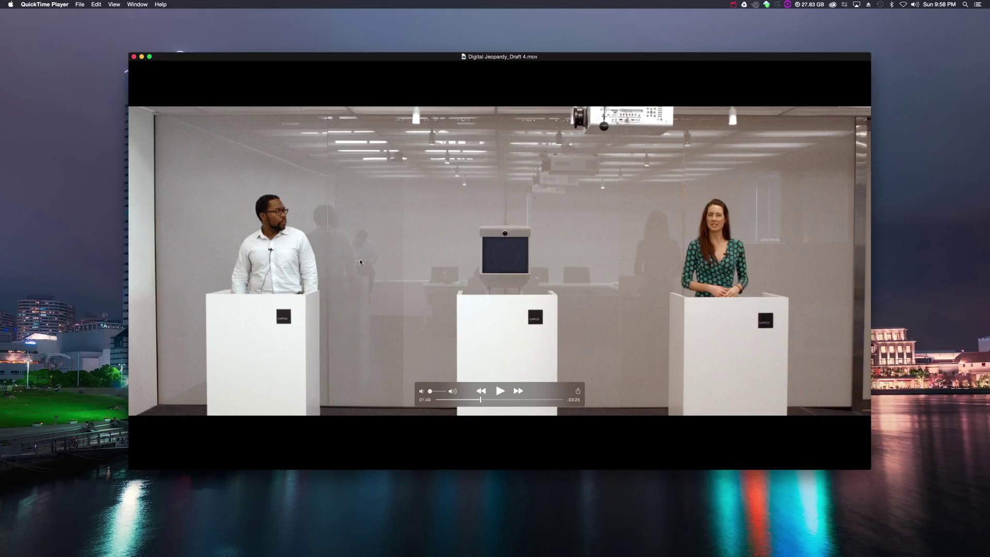
pyautogui.press('space')
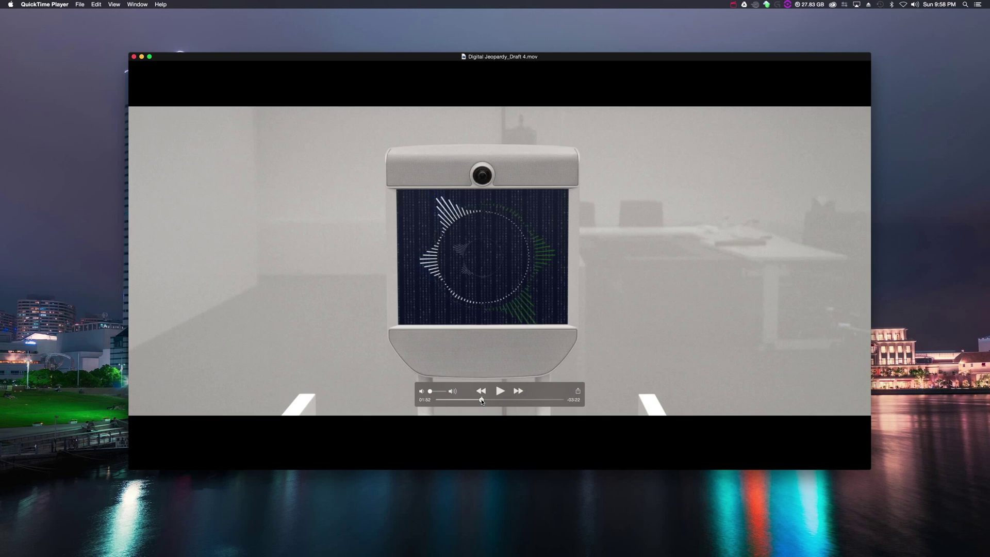
pyautogui.press('space')
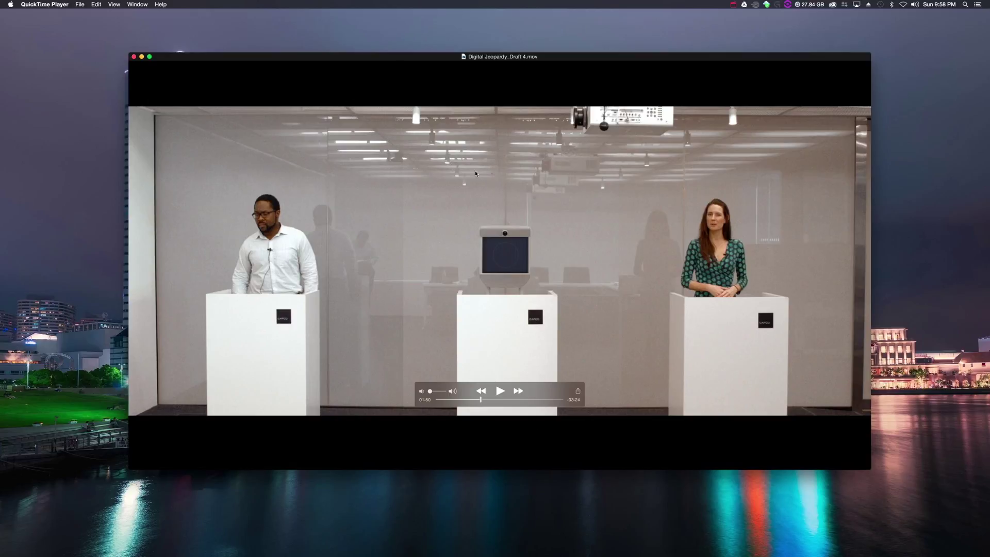
pyautogui.click(482, 400)
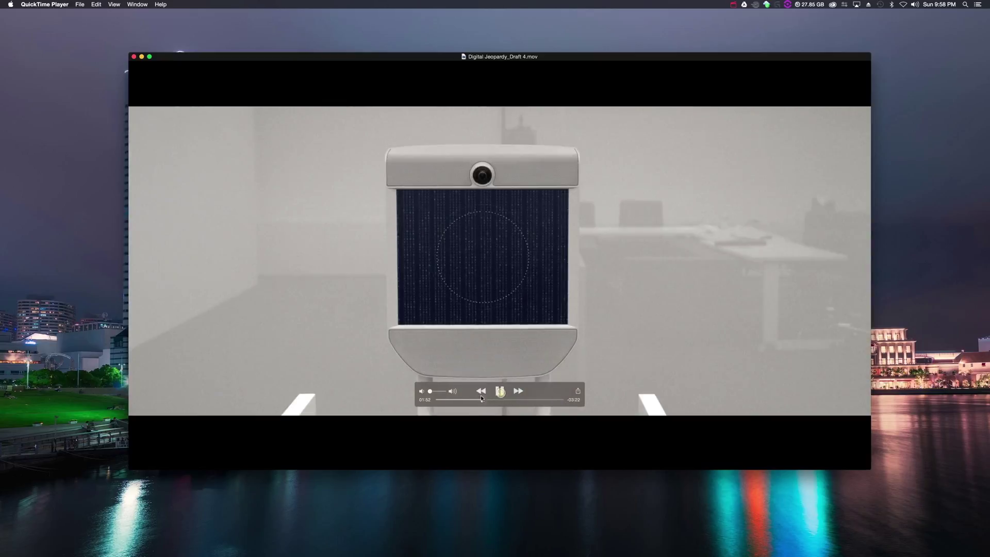
pyautogui.click(500, 391)
pyautogui.click(500, 391)
pyautogui.moveTo(484, 398); pyautogui.dragTo(483, 401)
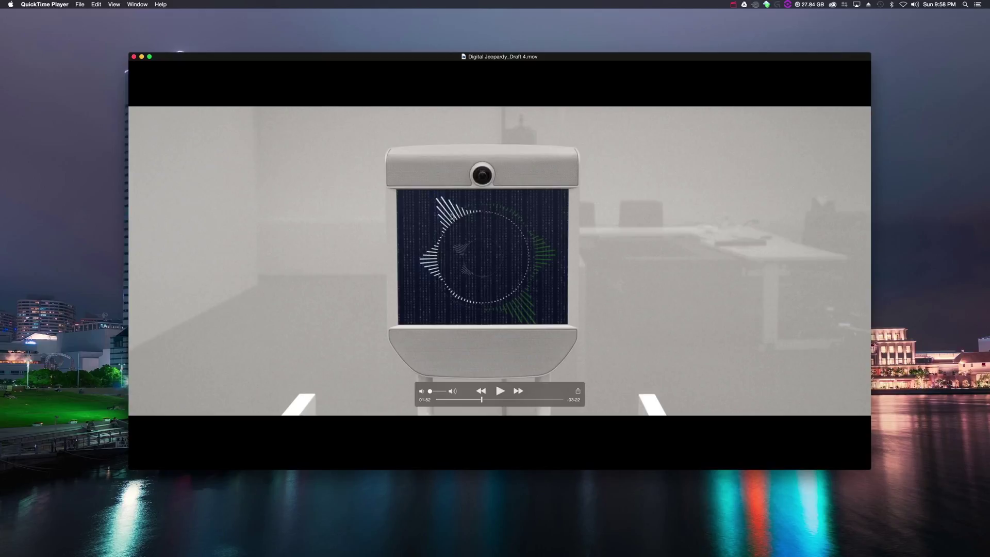
pyautogui.moveTo(478, 402); pyautogui.dragTo(481, 402)
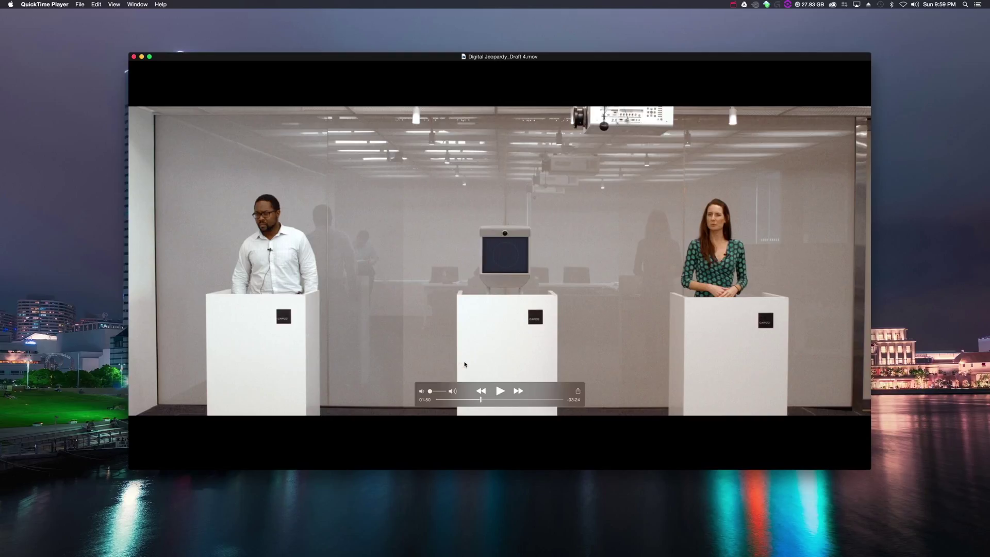
pyautogui.click(142, 57)
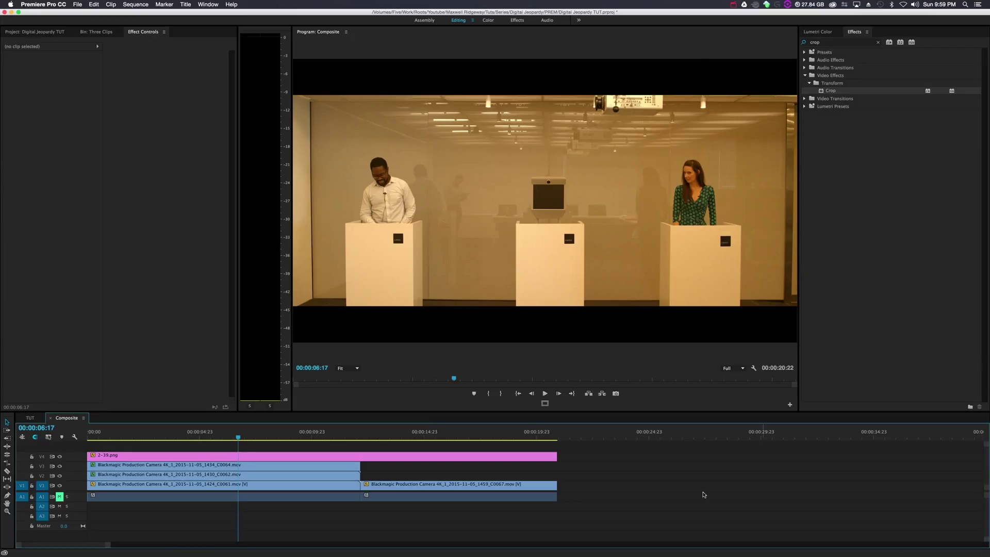
pyautogui.click(181, 437)
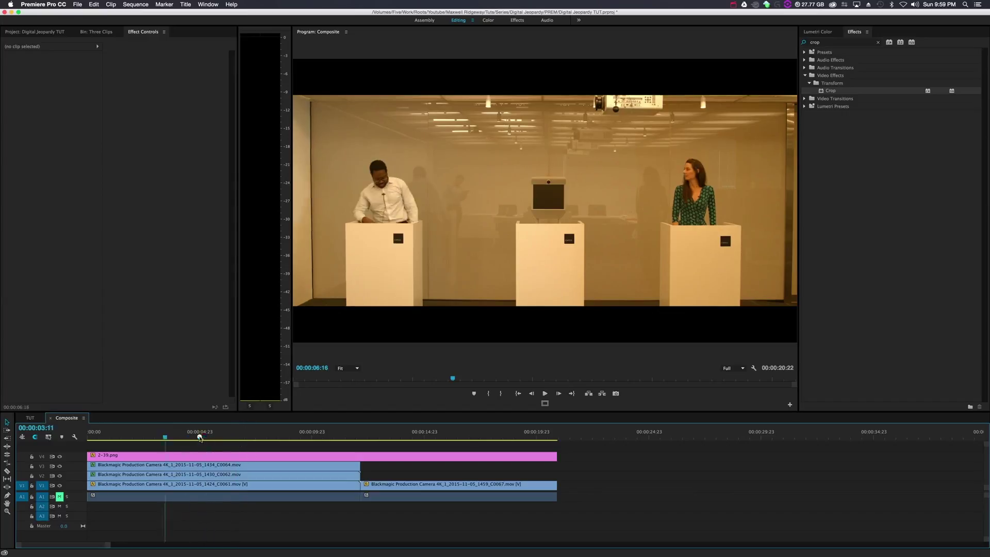
pyautogui.click(192, 465)
pyautogui.click(192, 475)
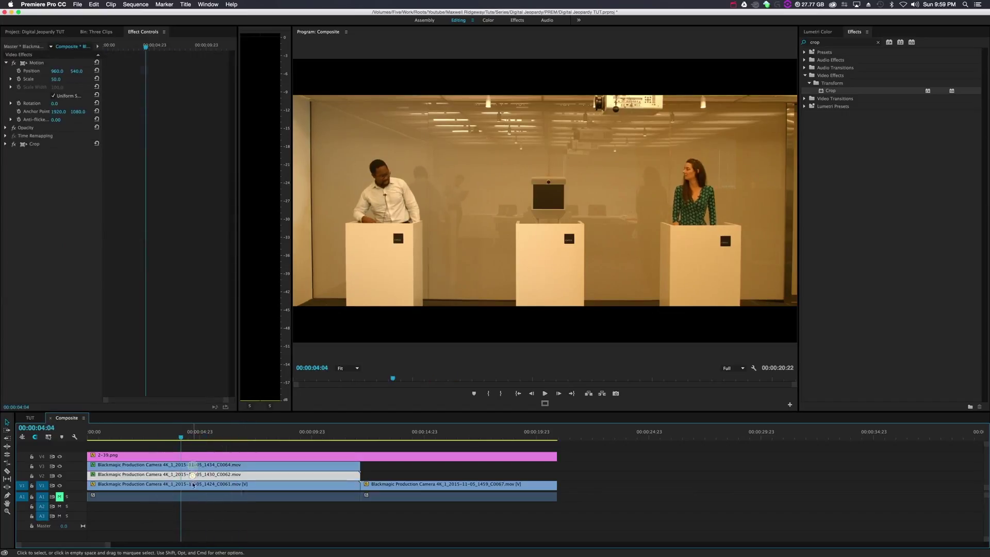
pyautogui.click(192, 484)
pyautogui.click(187, 459)
pyautogui.moveTo(150, 437); pyautogui.dragTo(192, 437)
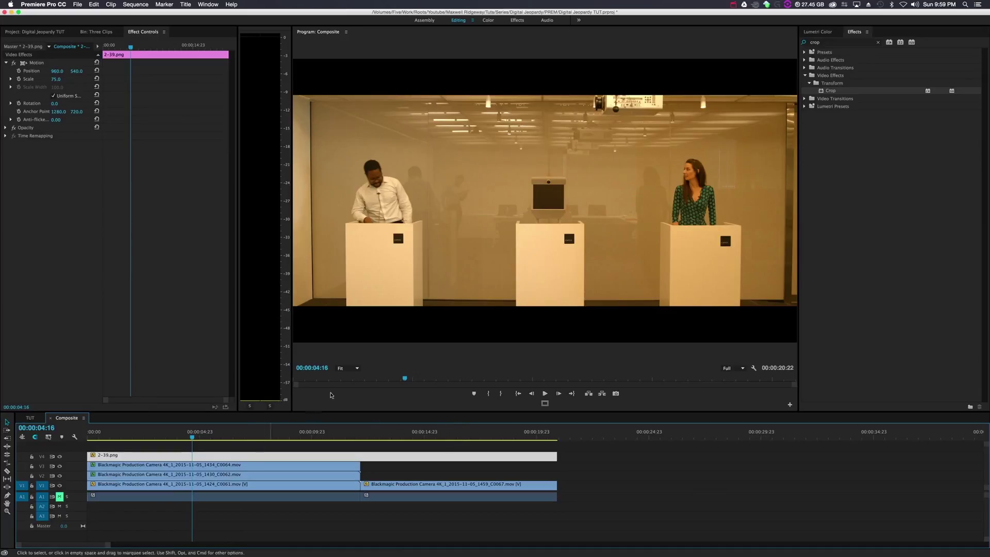
pyautogui.press('l')
pyautogui.press('l')
pyautogui.press('k')
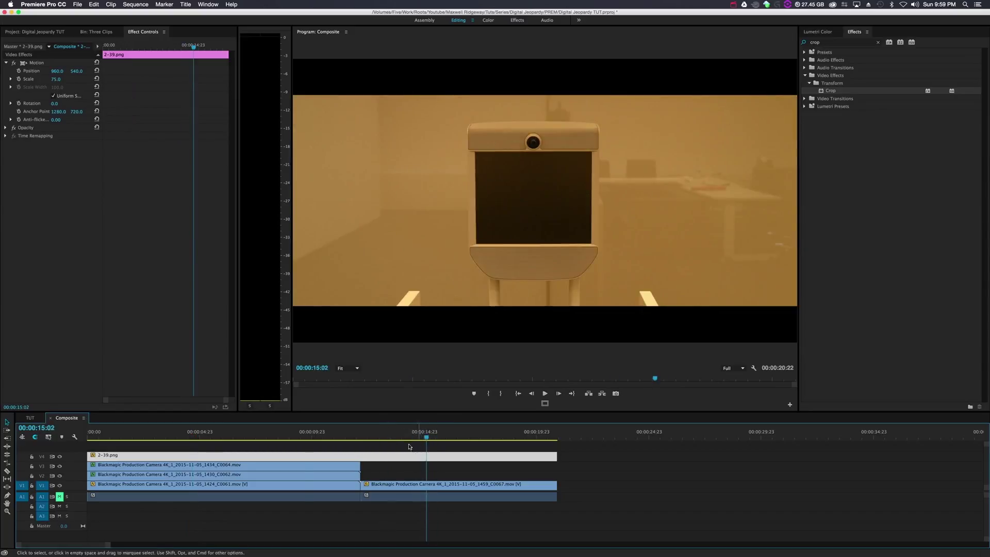
pyautogui.click(303, 436)
pyautogui.click(377, 485)
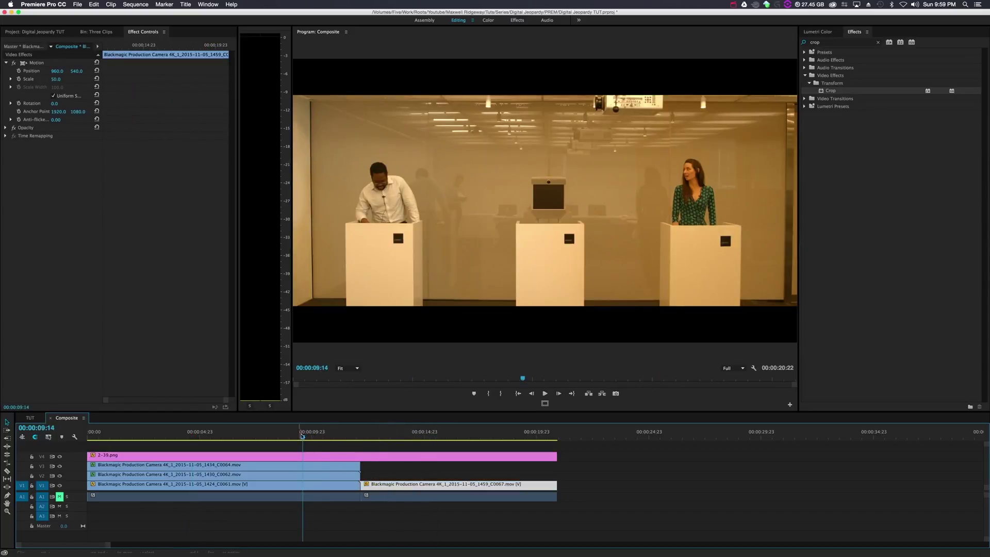
pyautogui.moveTo(302, 437); pyautogui.dragTo(337, 439)
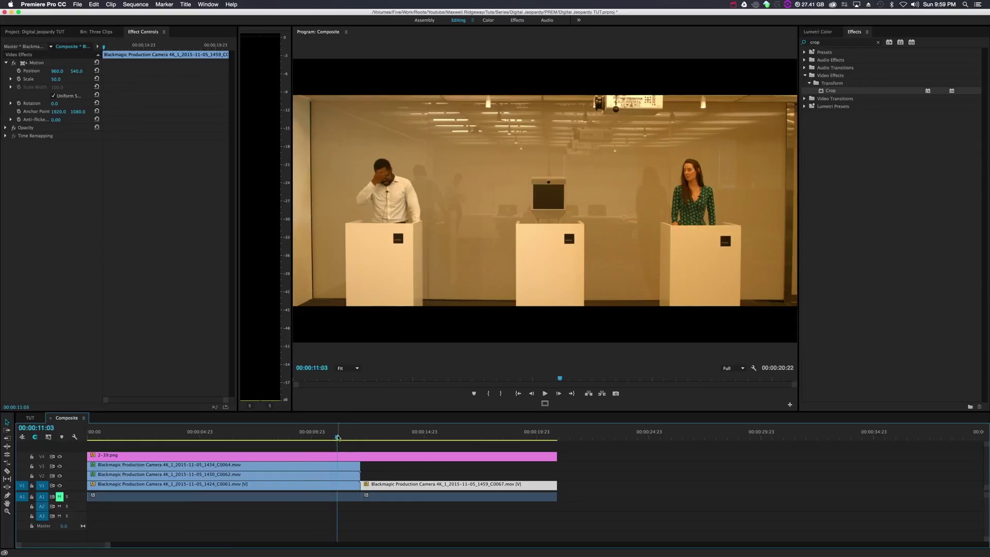
pyautogui.moveTo(407, 437); pyautogui.dragTo(431, 449)
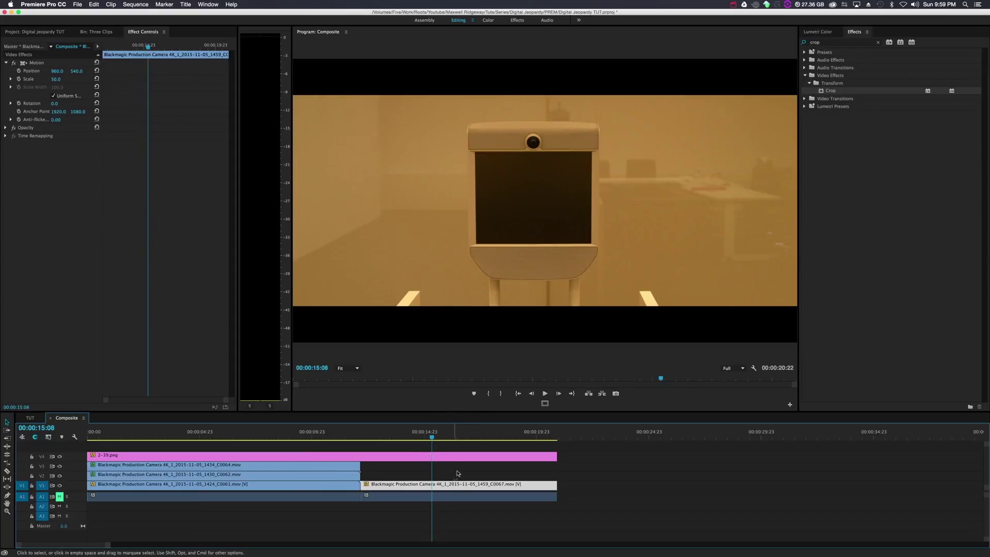
pyautogui.moveTo(436, 438); pyautogui.dragTo(531, 441)
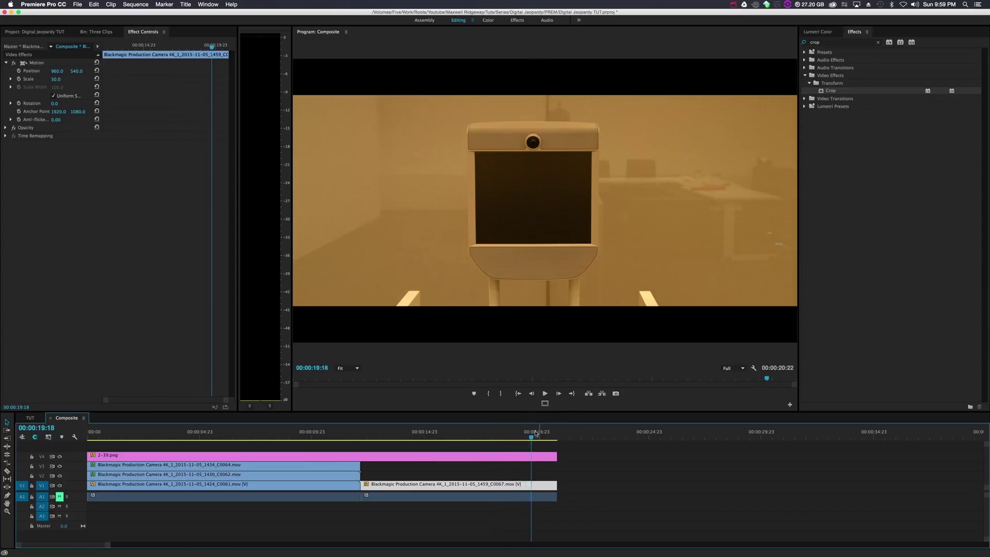
# - Freeze the C0067 close-up at 00:00:16:07, extend the hold over the gap, and delete its audio
pyautogui.click(453, 437)
pyautogui.click(464, 474)
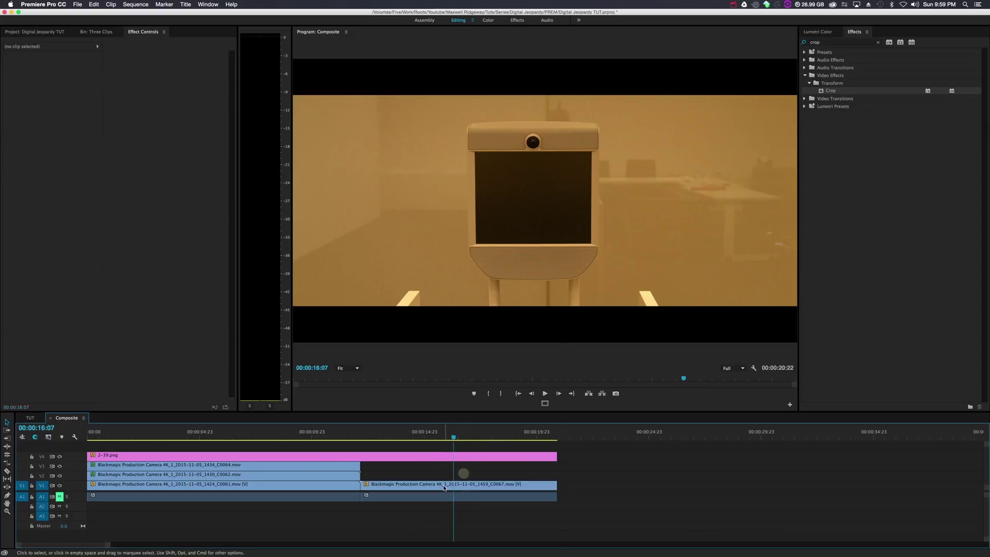
pyautogui.rightClick(444, 484)
pyautogui.click(483, 440)
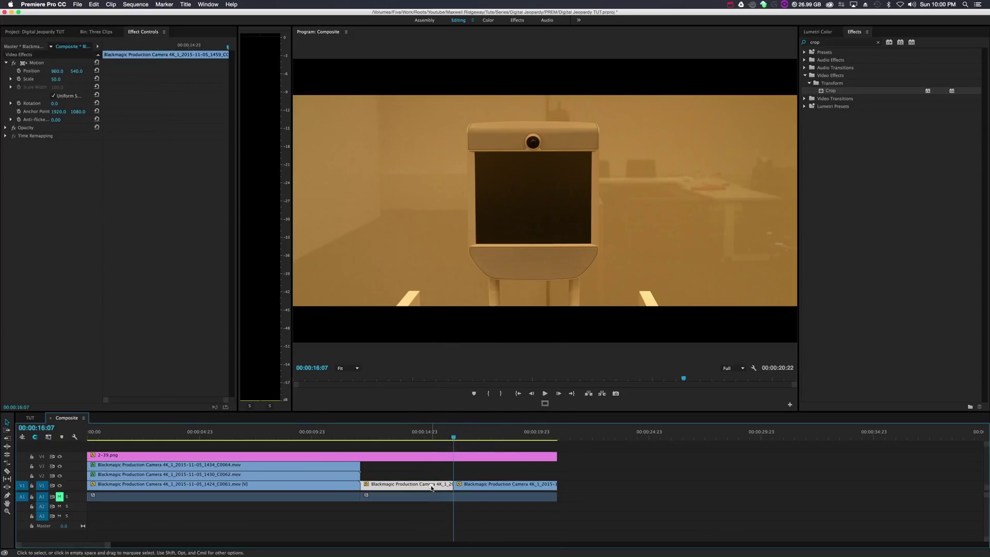
pyautogui.press('BackSpace')
pyautogui.moveTo(454, 484); pyautogui.dragTo(361, 491)
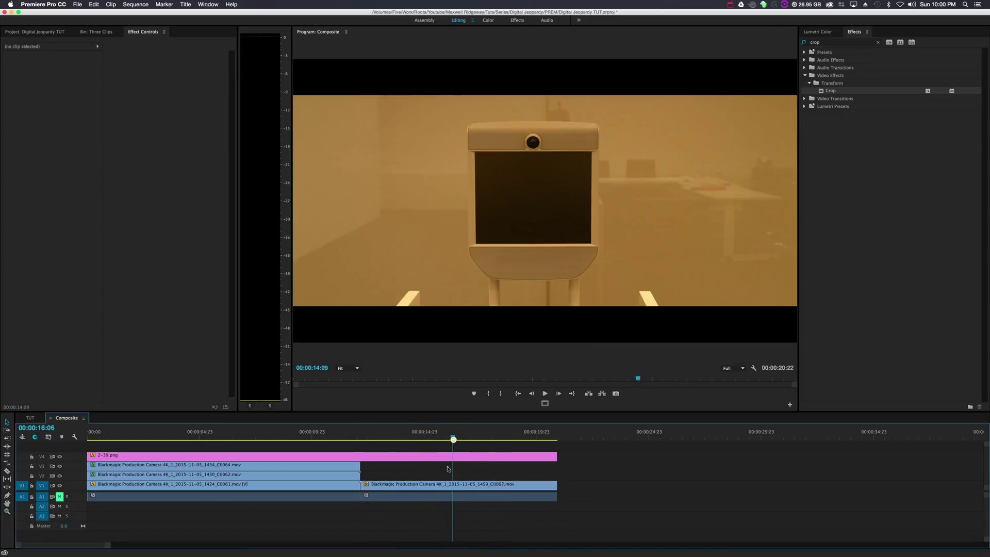
pyautogui.click(432, 498)
pyautogui.press('BackSpace')
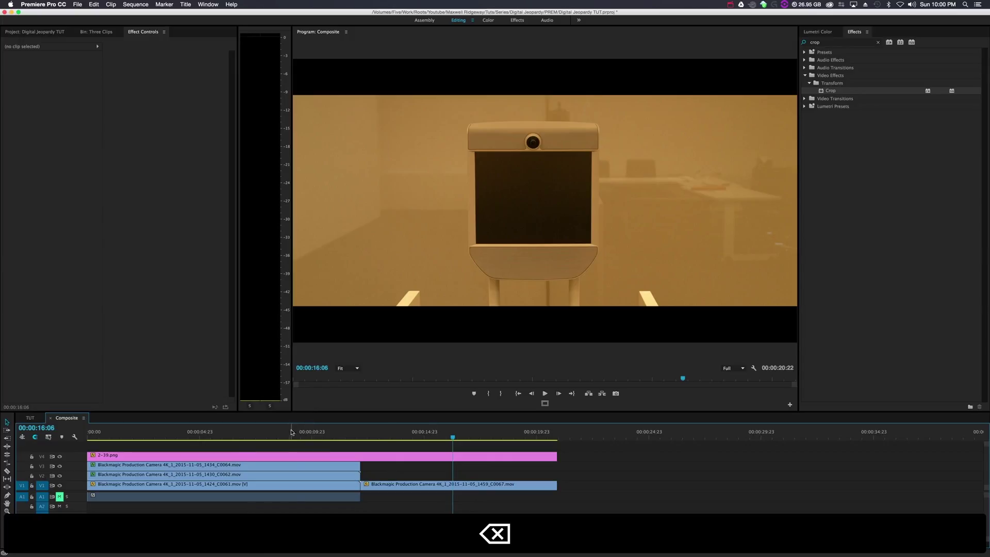
# - At 00:00:06:04, select the stacked wide-shot clips and toggle V1/V2 visibility to check the crops
pyautogui.click(227, 436)
pyautogui.click(223, 465)
pyautogui.click(221, 474)
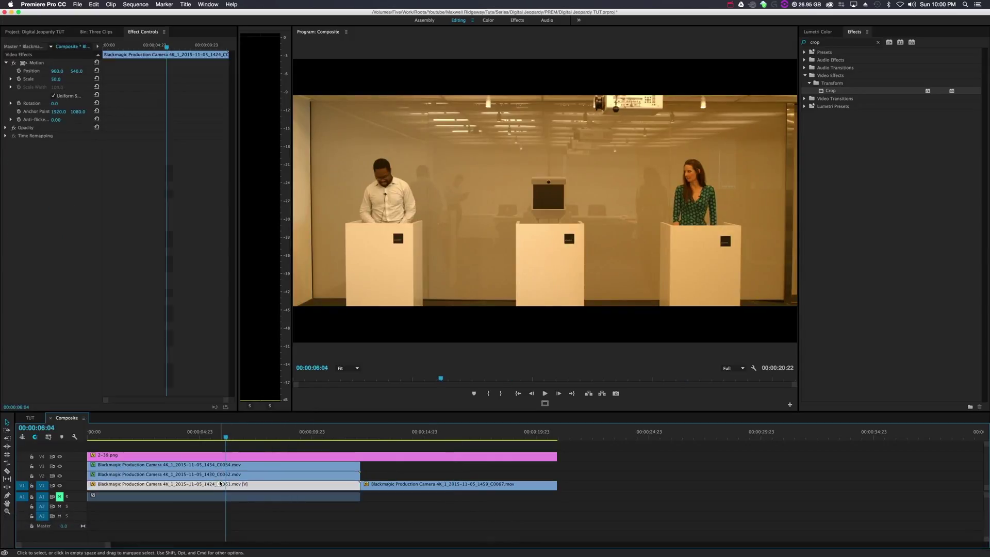
pyautogui.click(221, 484)
pyautogui.click(220, 475)
pyautogui.click(220, 466)
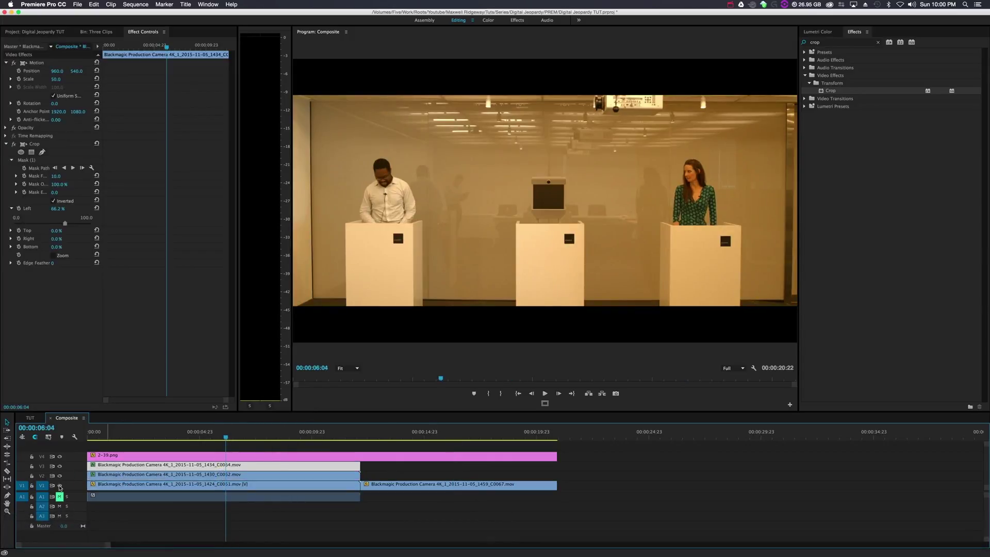
pyautogui.click(60, 486)
pyautogui.click(59, 476)
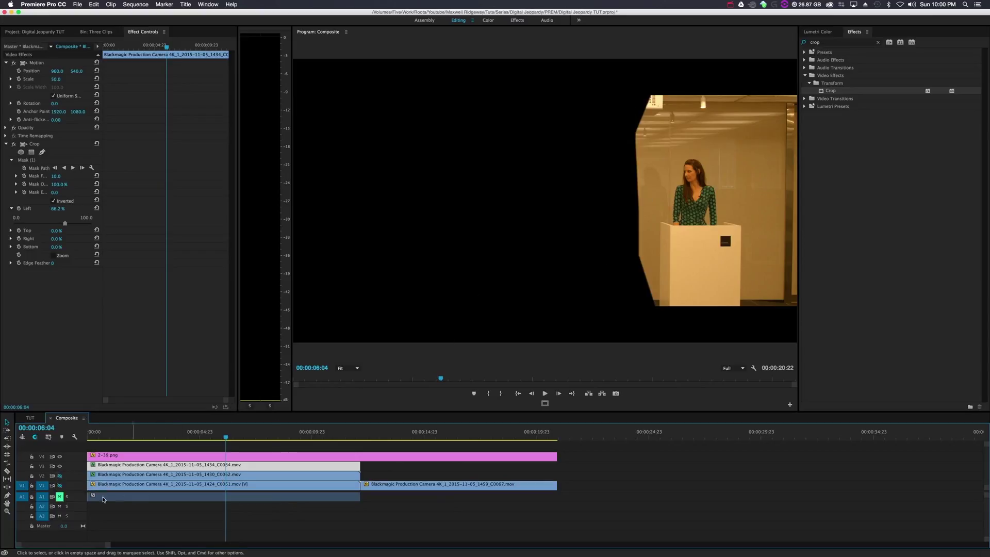
pyautogui.click(59, 476)
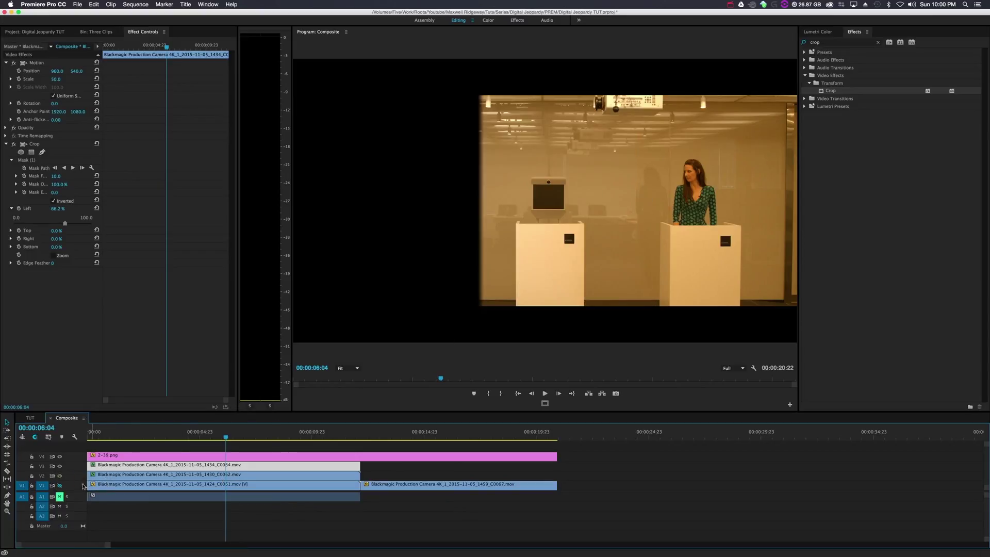
pyautogui.click(60, 486)
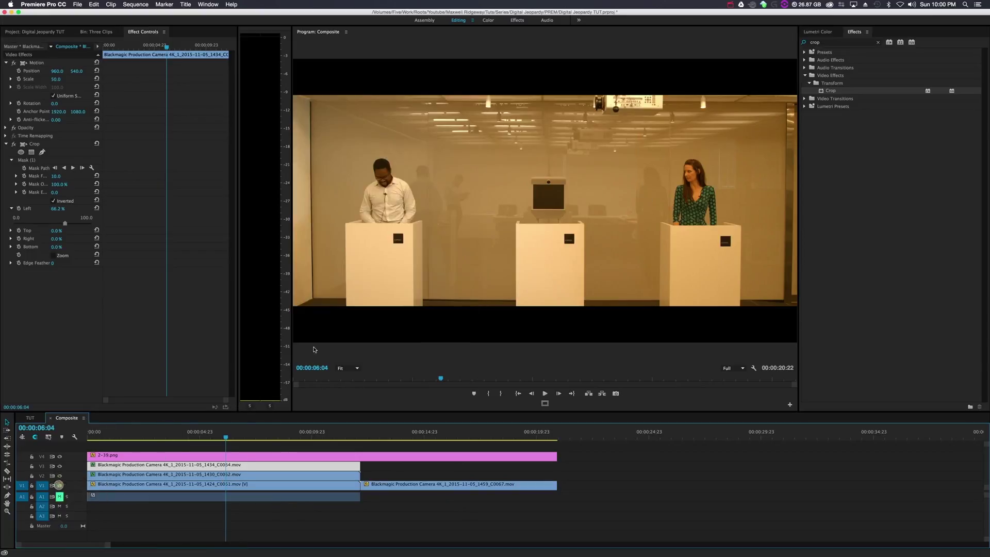
# - Reveal the wide-shot clip in the Project bin and scrub between the wide and close-up shots
pyautogui.rightClick(190, 470)
pyautogui.click(218, 522)
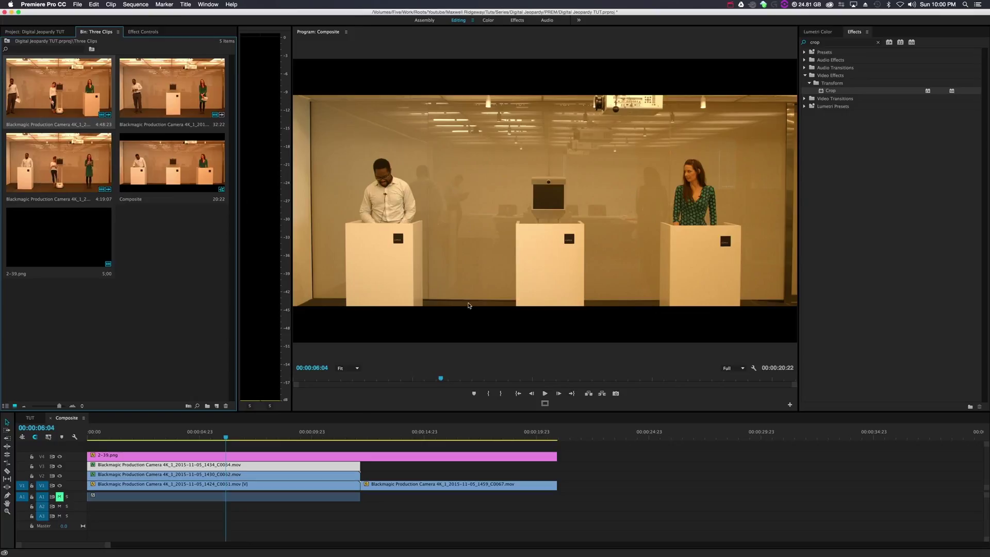
pyautogui.moveTo(326, 438); pyautogui.dragTo(354, 438)
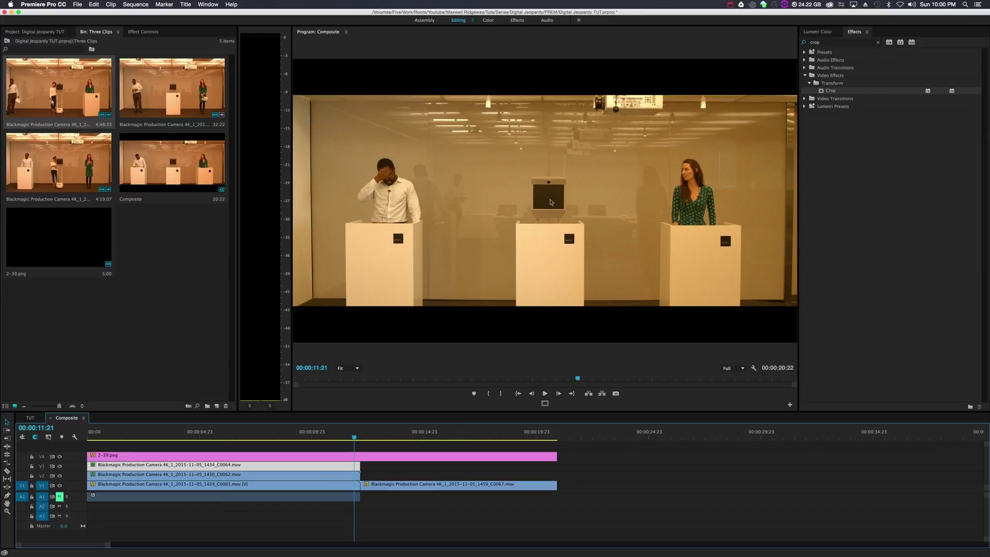
pyautogui.moveTo(455, 432); pyautogui.dragTo(467, 433)
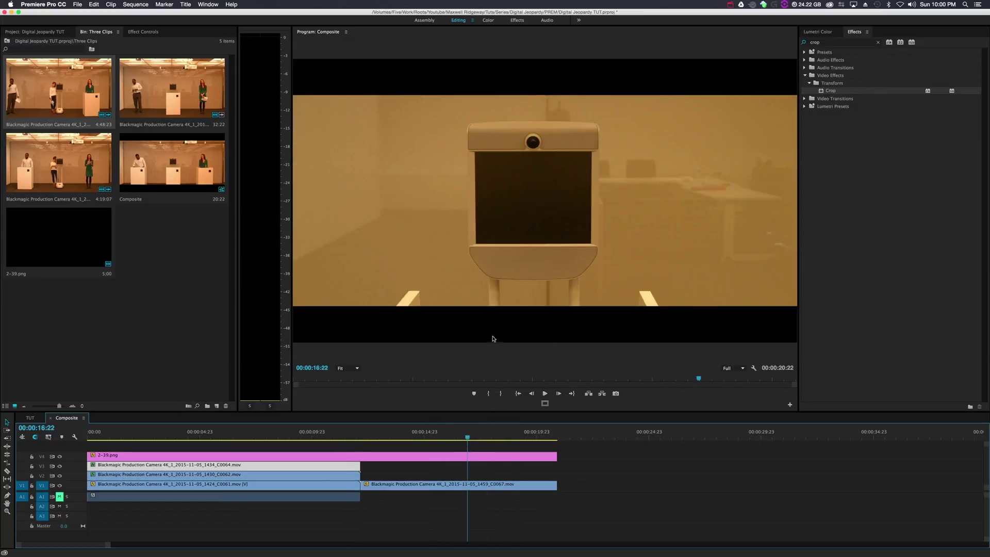
pyautogui.moveTo(369, 432); pyautogui.dragTo(307, 438)
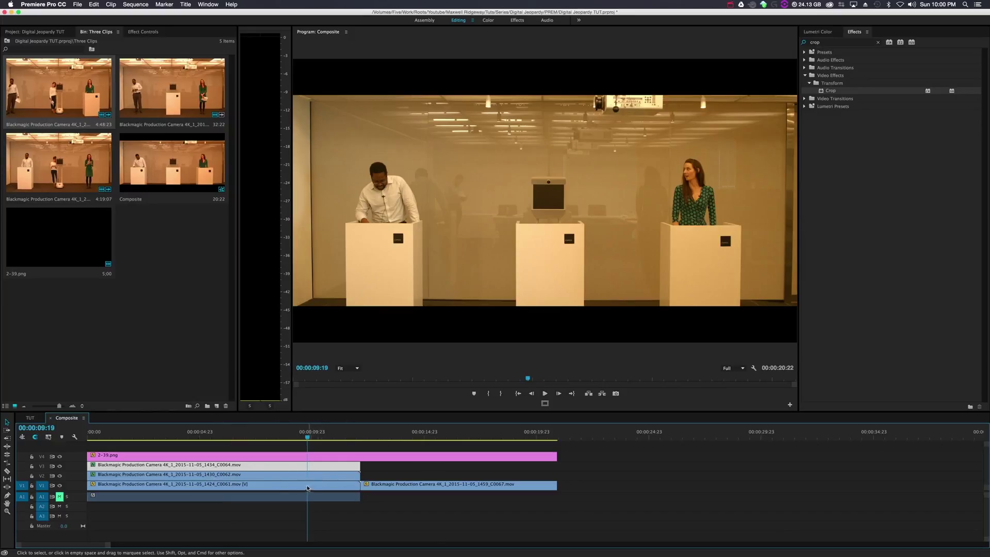
# - Nest the stacked C0061, C0062 and C0064 wide-shot clips into Nested Sequence 07
pyautogui.keyDown('shift'); pyautogui.click(232, 486); pyautogui.keyUp('shift')
pyautogui.keyDown('shift'); pyautogui.click(222, 474); pyautogui.keyUp('shift')
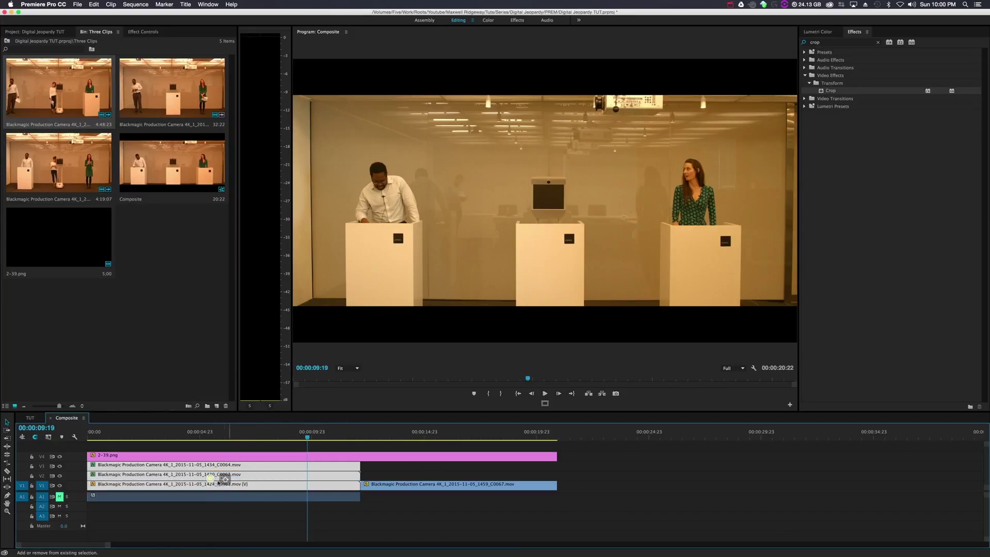
pyautogui.rightClick(200, 477)
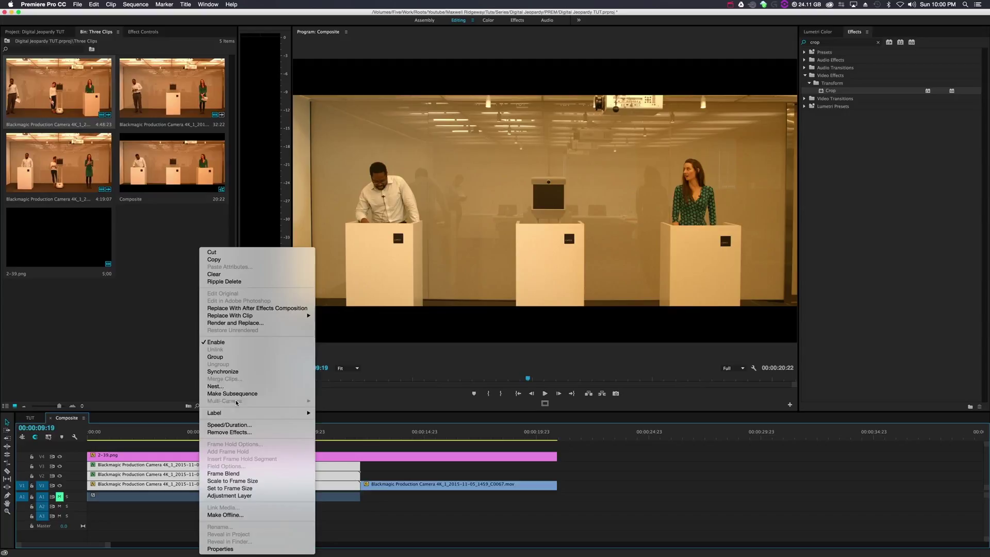
pyautogui.click(232, 387)
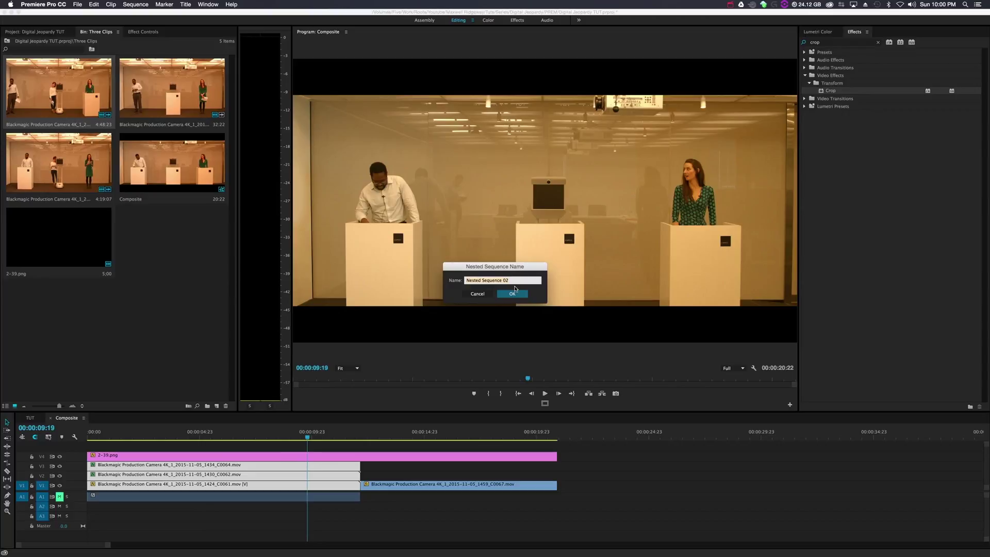
pyautogui.write('CHOP')
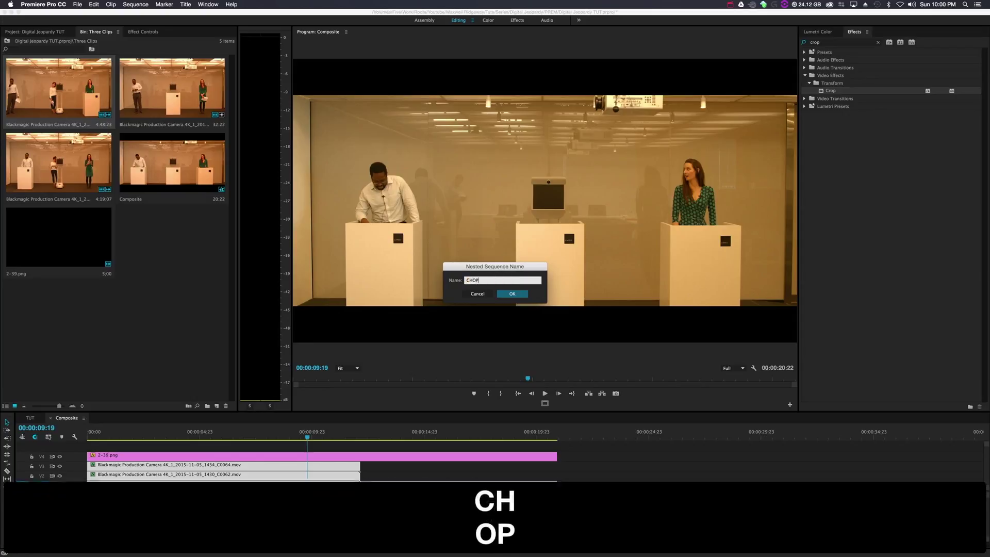
pyautogui.press('Return')
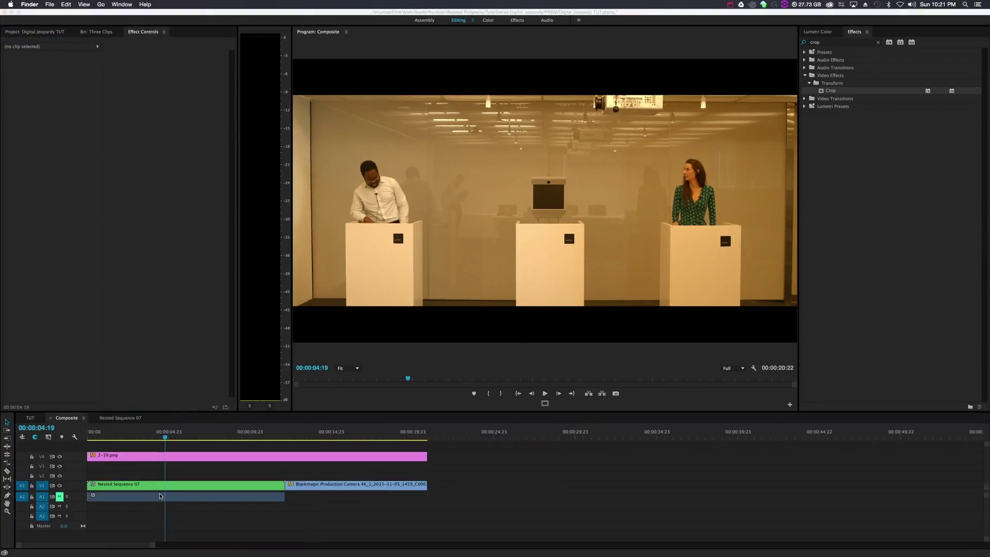
# - Replace the nested clip with a linked After Effects composition
pyautogui.moveTo(165, 440); pyautogui.dragTo(216, 437)
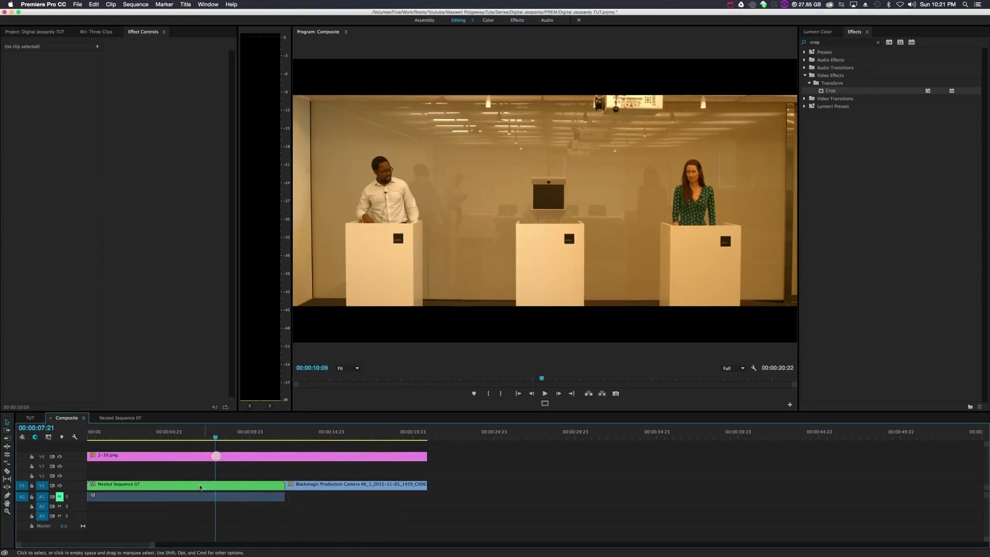
pyautogui.rightClick(199, 489)
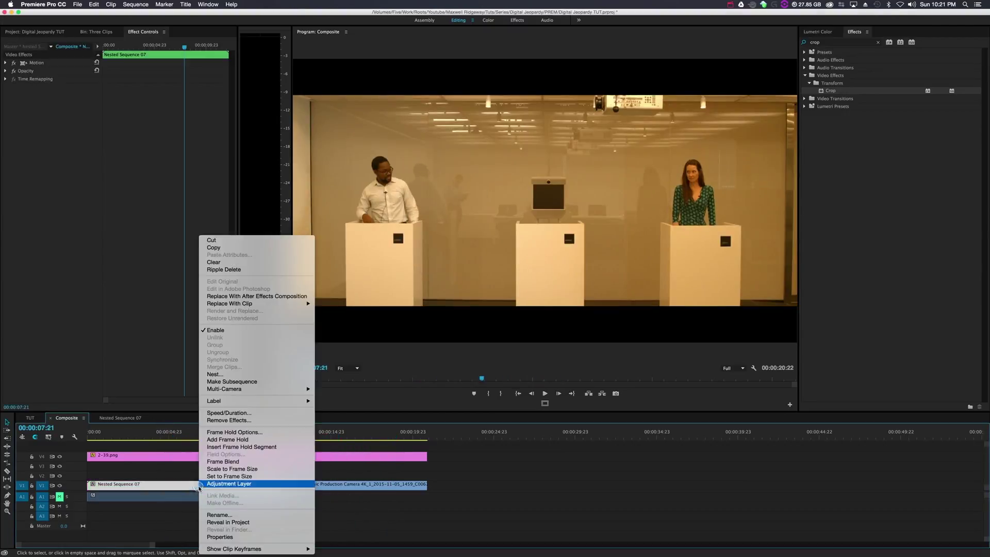
pyautogui.click(220, 297)
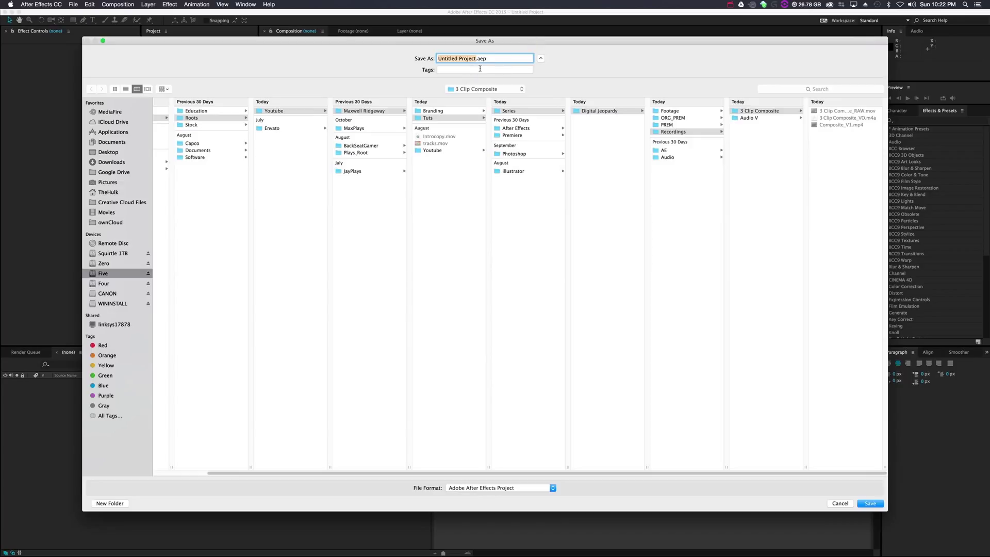
# - Save the After Effects project as J_VFX and inspect its linked comp and footage items
pyautogui.write('J')
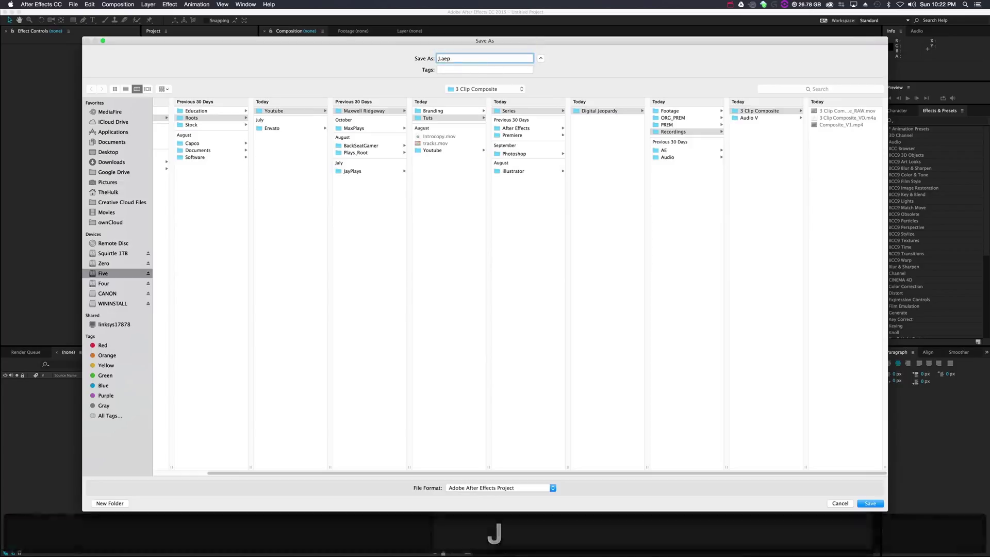
pyautogui.write('_VFX')
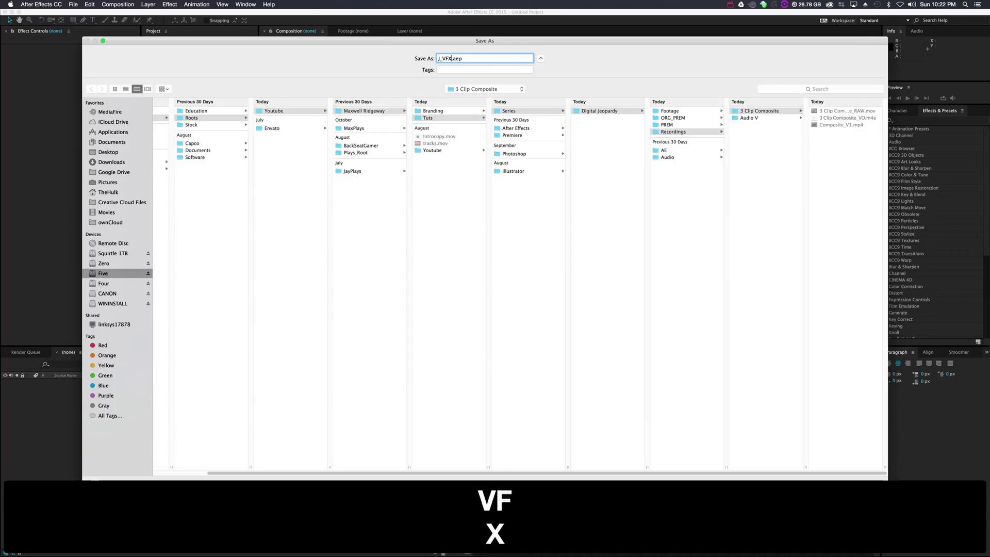
pyautogui.press('Return')
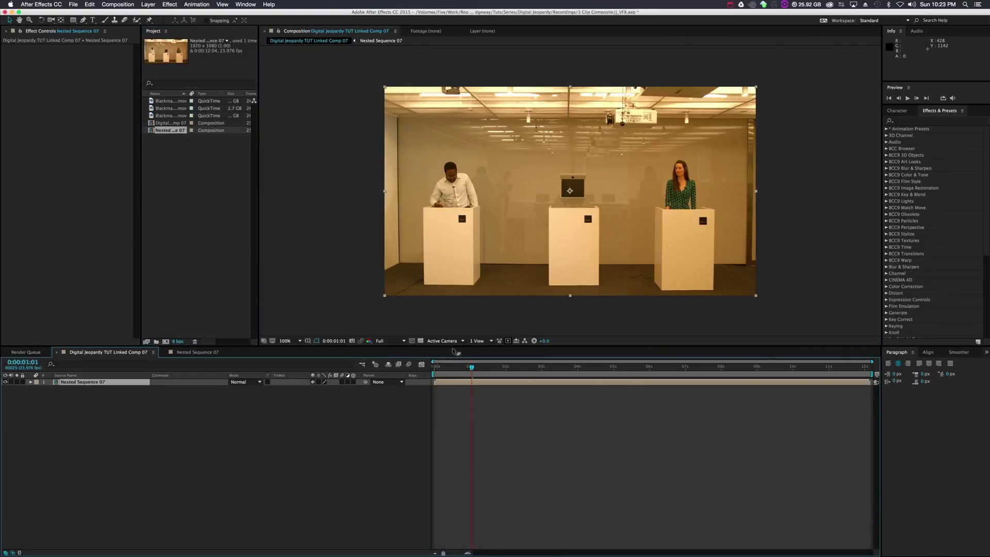
pyautogui.moveTo(470, 368); pyautogui.dragTo(576, 367)
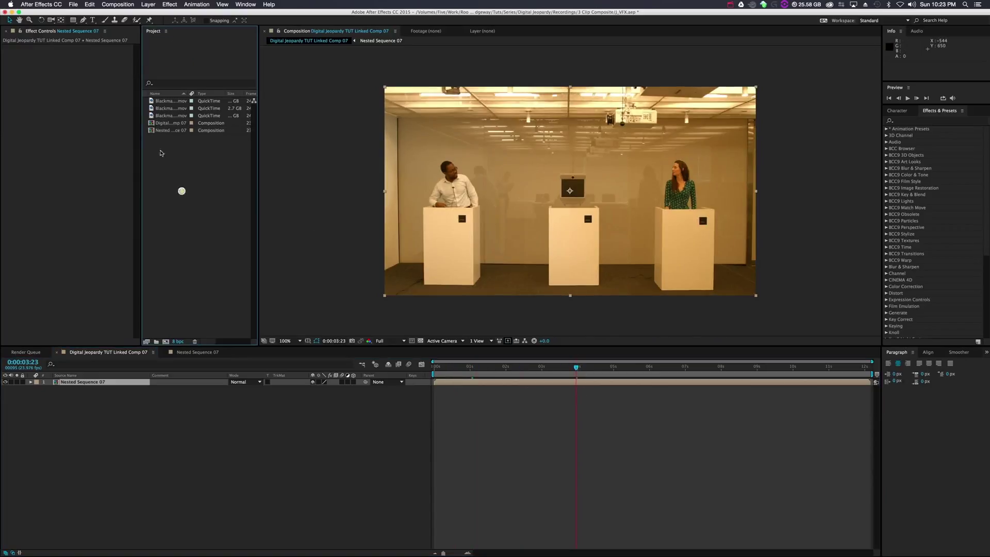
pyautogui.click(169, 116)
pyautogui.click(165, 100)
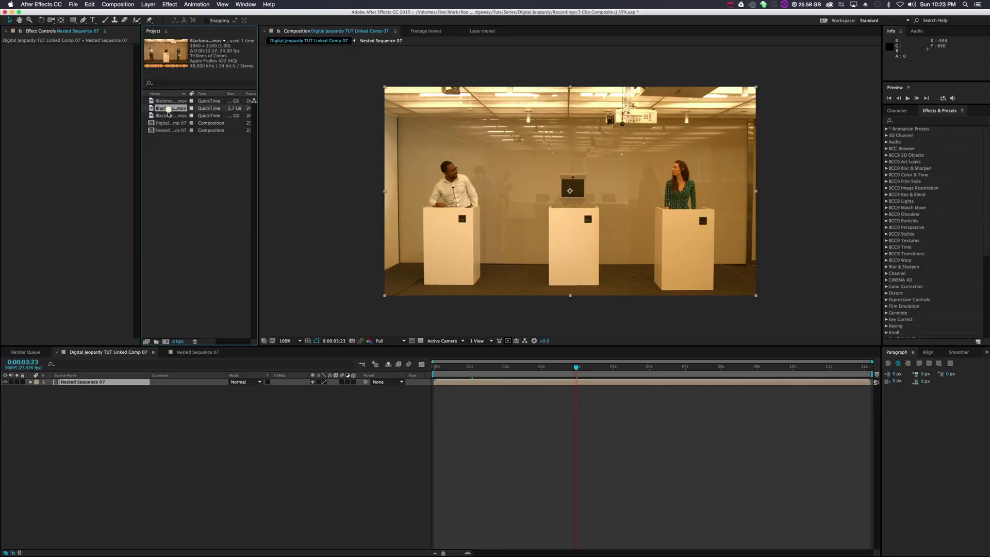
pyautogui.click(188, 158)
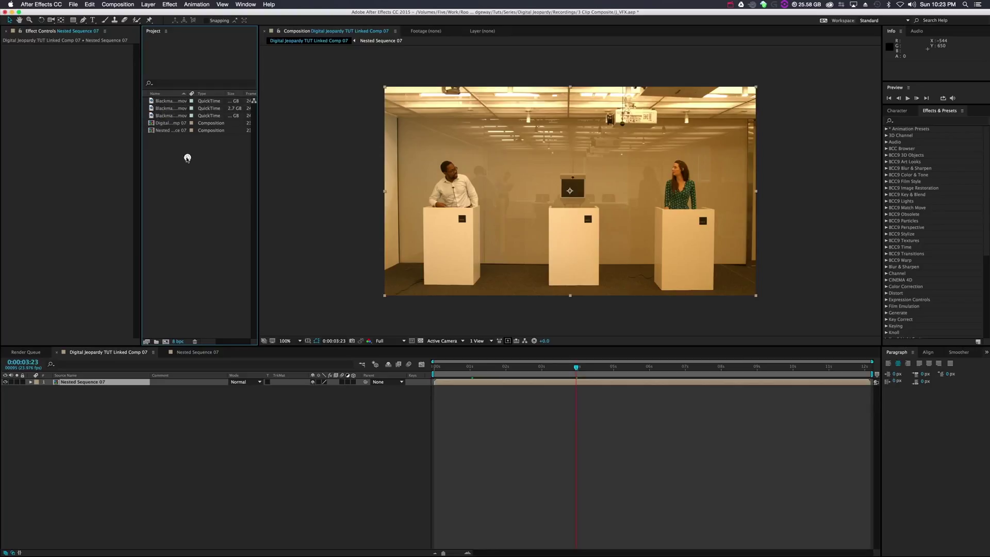
pyautogui.click(169, 132)
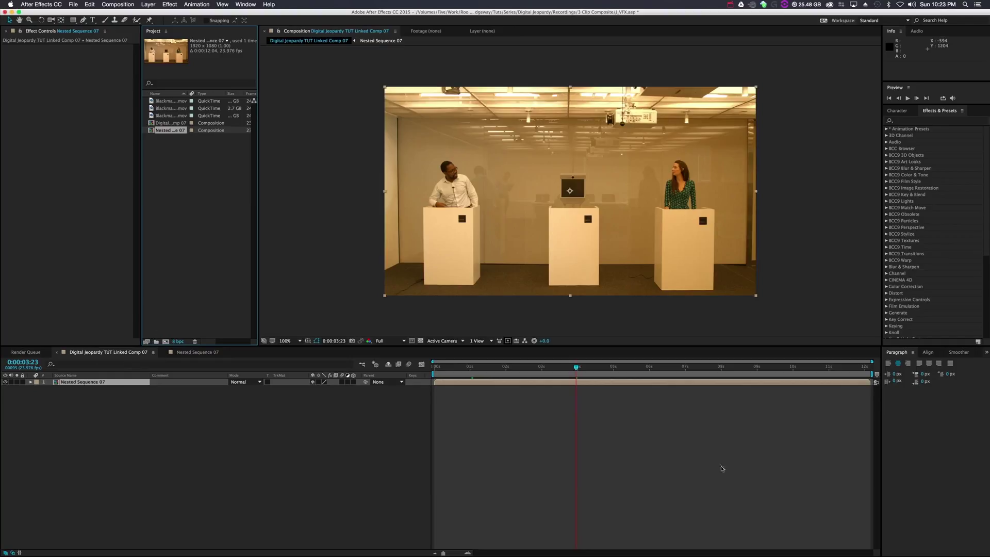
# - Check the linked comp clip in Premiere Pro's timeline, then add a new Project panel folder
pyautogui.press('super+Tab')
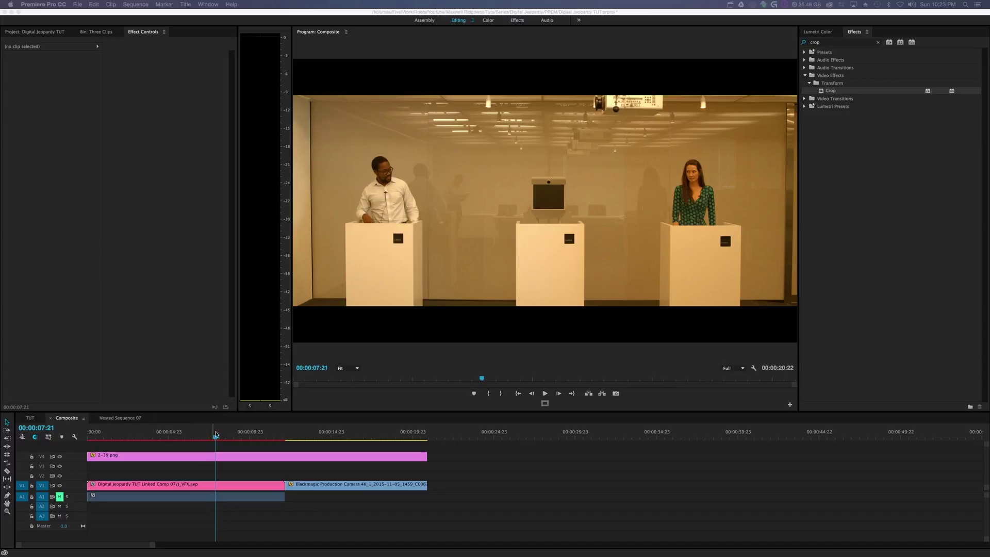
pyautogui.moveTo(216, 435); pyautogui.dragTo(182, 437)
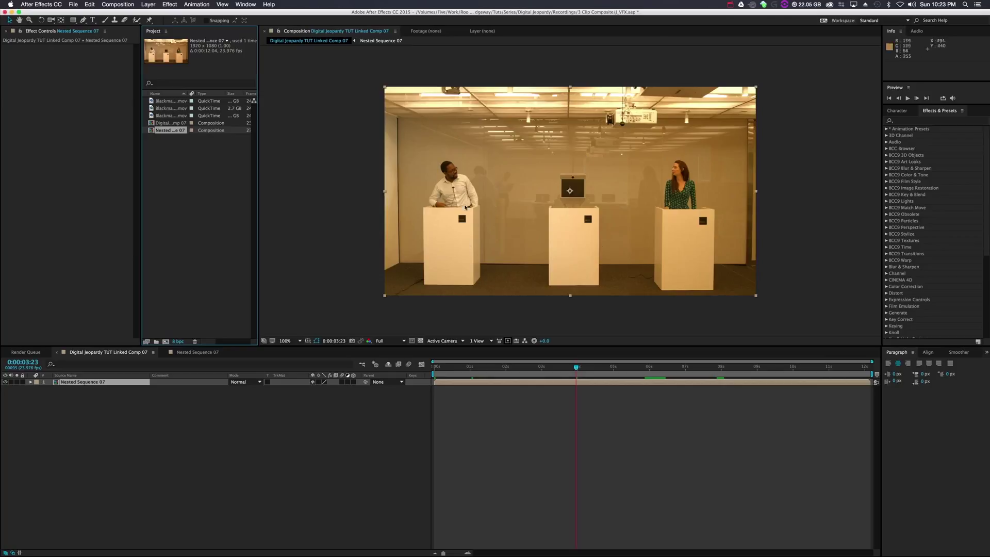
pyautogui.click(188, 207)
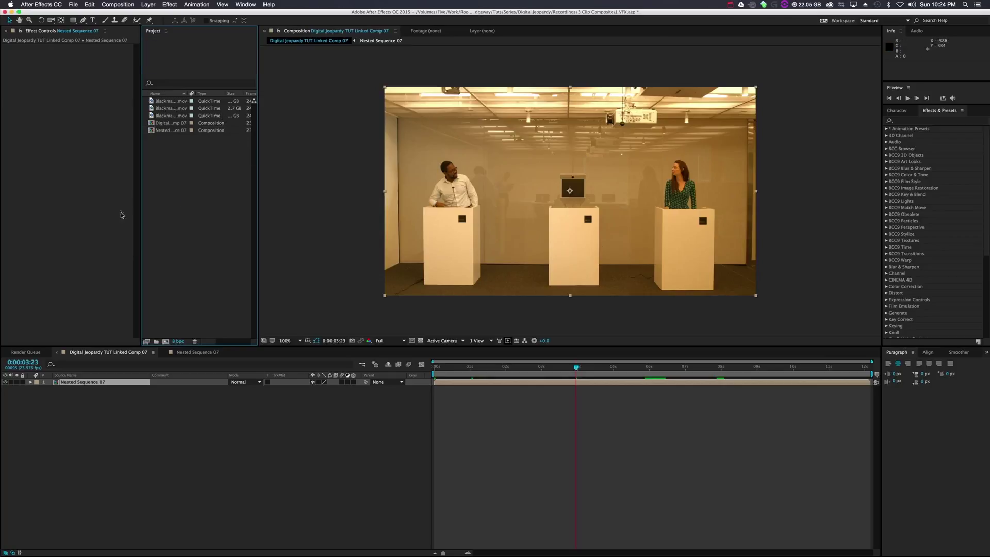
pyautogui.click(157, 342)
# - Name the folder Shot 1 and move all five footage items and comps into it
pyautogui.write('Shot 1')
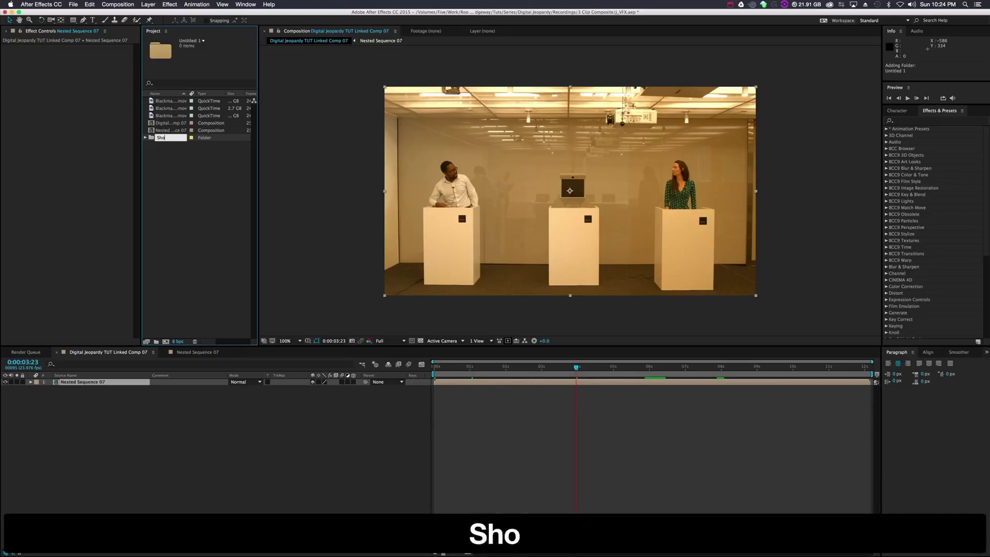
pyautogui.press('Return')
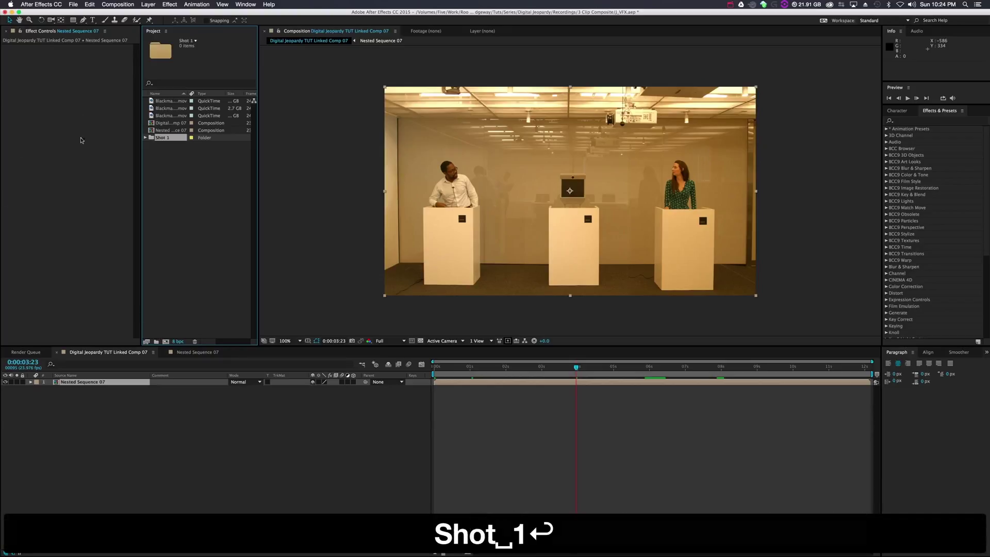
pyautogui.click(170, 192)
pyautogui.click(165, 130)
pyautogui.keyDown('shift'); pyautogui.click(165, 102); pyautogui.keyUp('shift')
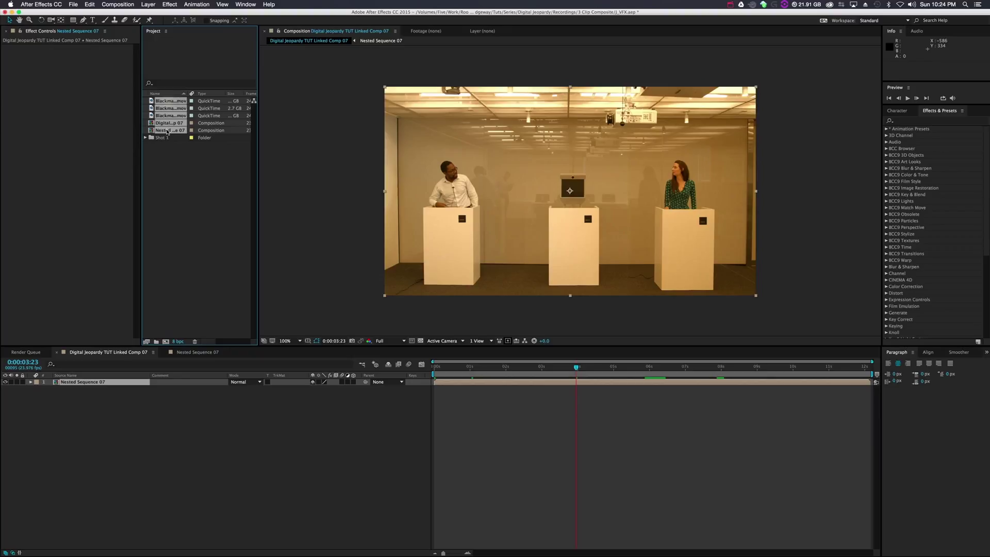
pyautogui.moveTo(168, 131); pyautogui.dragTo(169, 136)
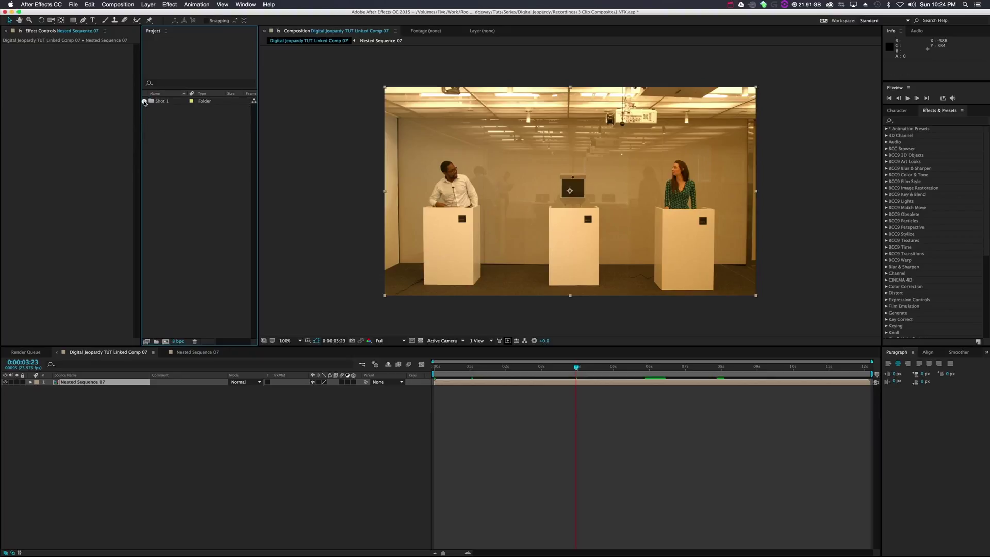
pyautogui.click(145, 101)
pyautogui.click(169, 131)
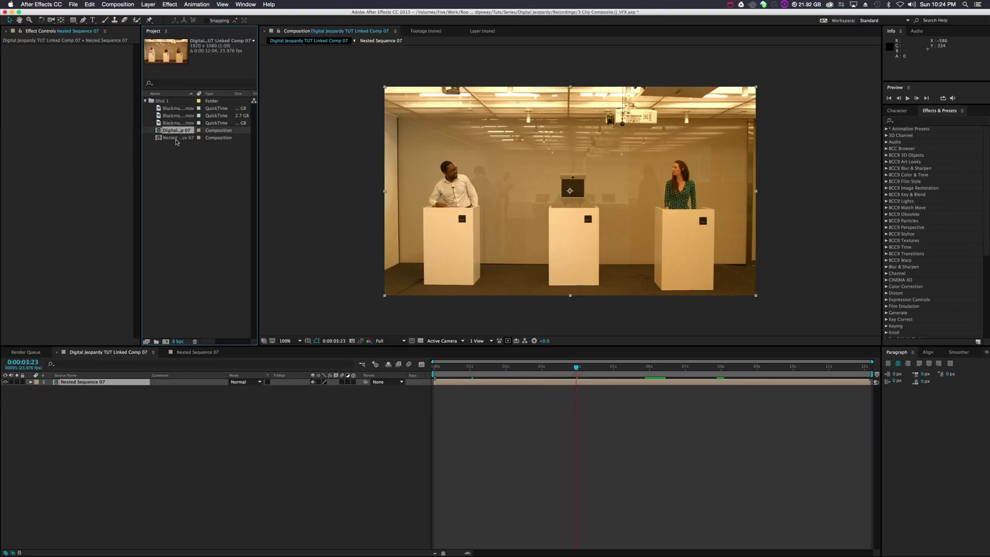
pyautogui.click(176, 138)
pyautogui.click(175, 108)
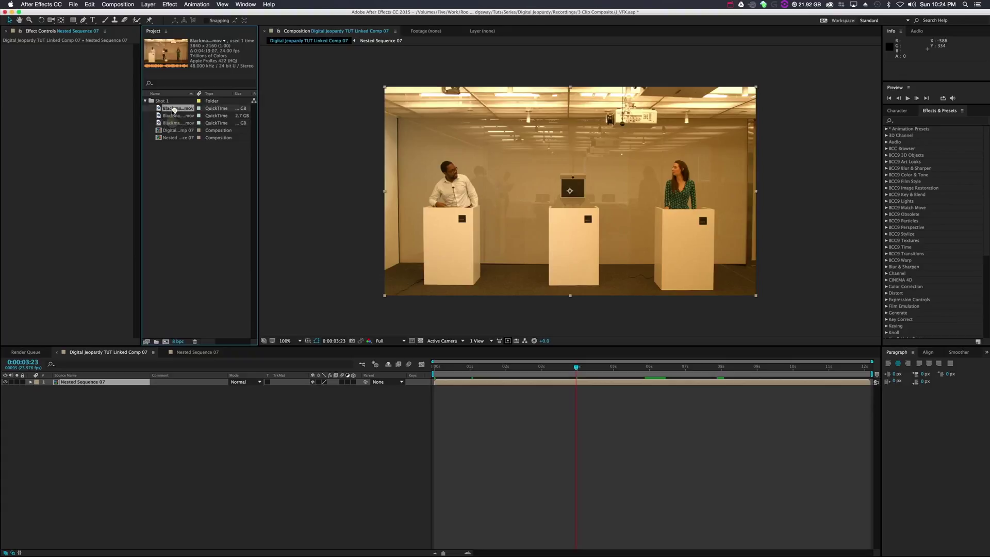
pyautogui.click(146, 101)
pyautogui.click(167, 135)
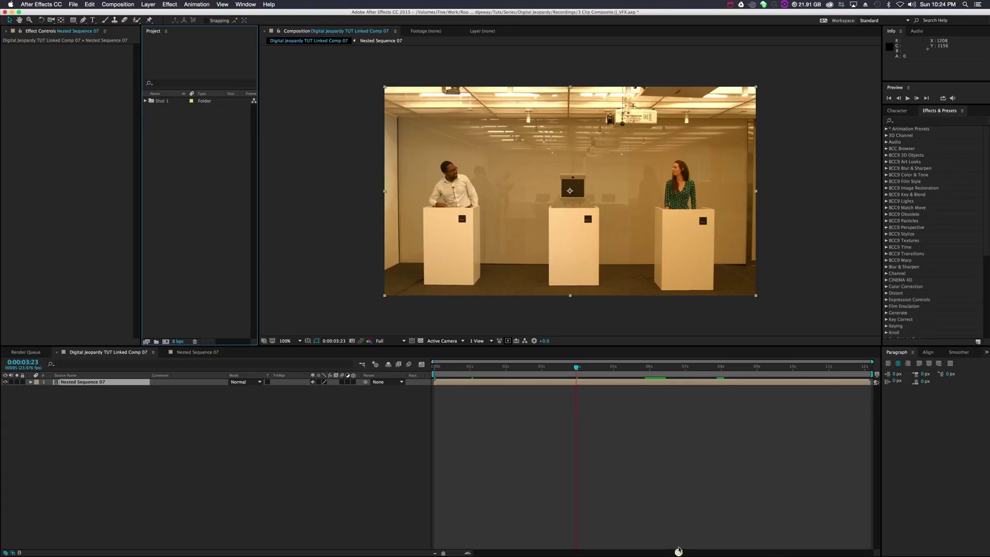
# - Save the project, then replace Premiere's robot close-up clip with a linked After Effects composition
pyautogui.click(682, 308)
pyautogui.press('super+s')
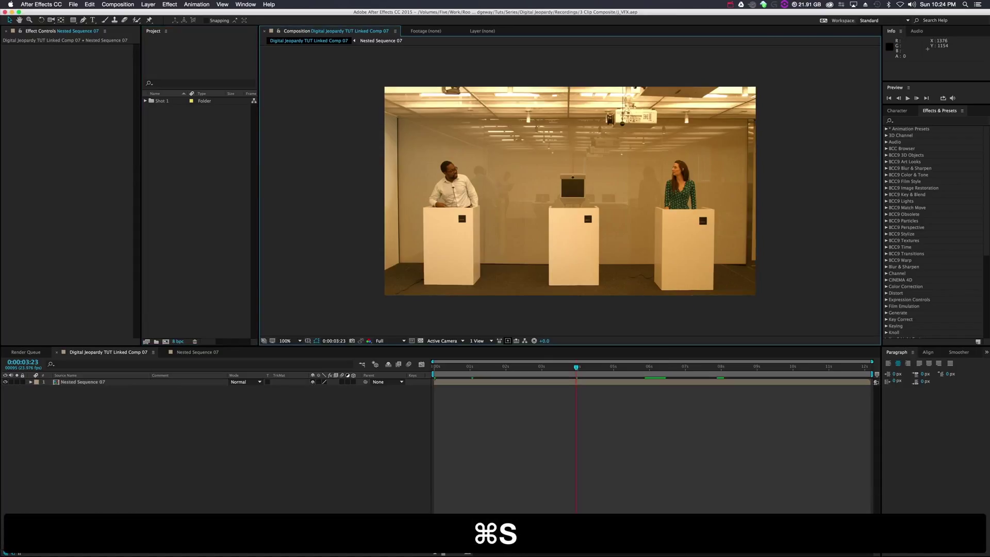
pyautogui.press('super+Tab')
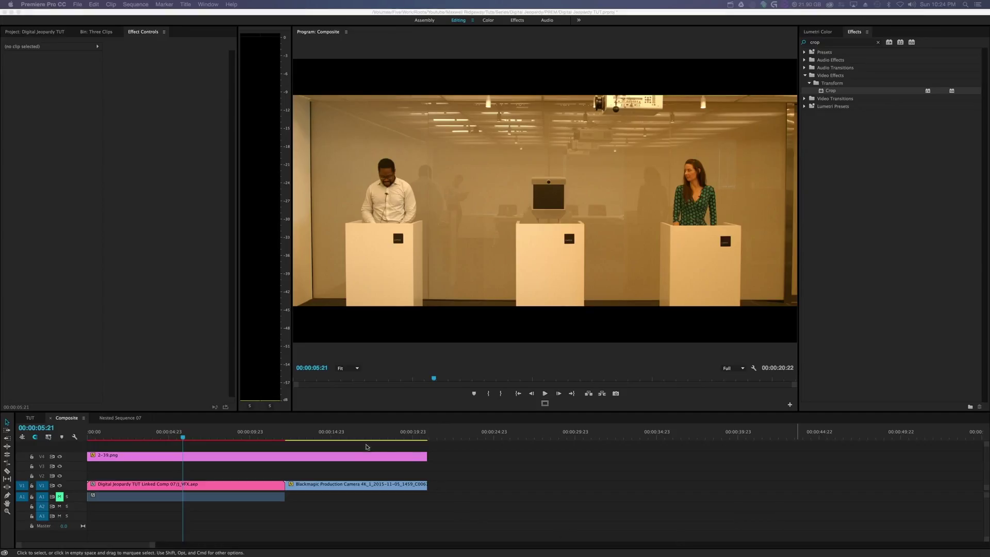
pyautogui.click(359, 437)
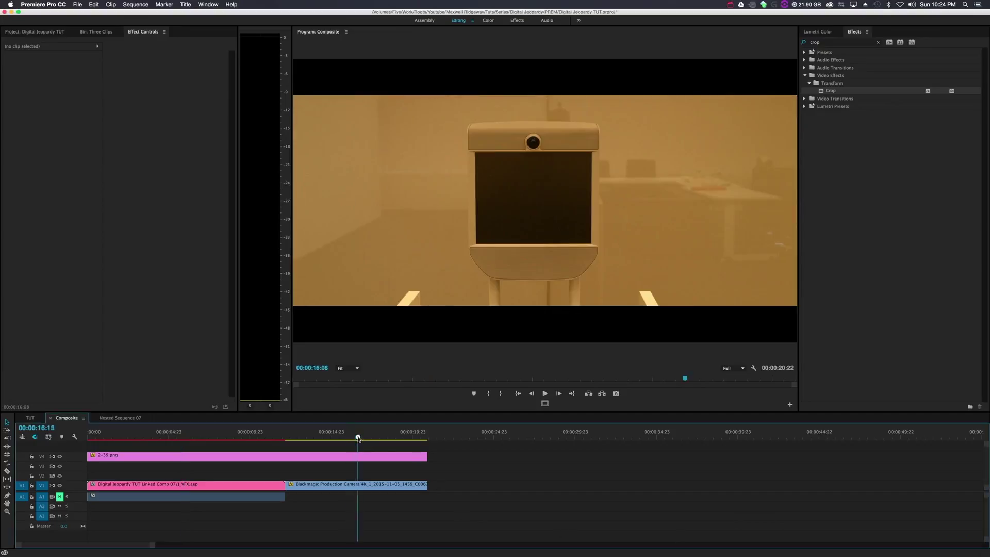
pyautogui.rightClick(356, 485)
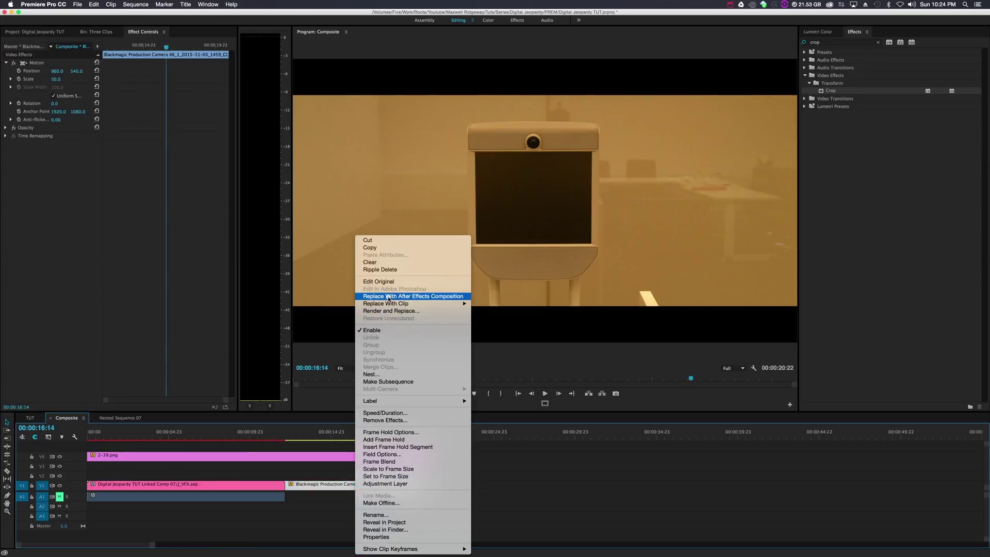
pyautogui.click(389, 297)
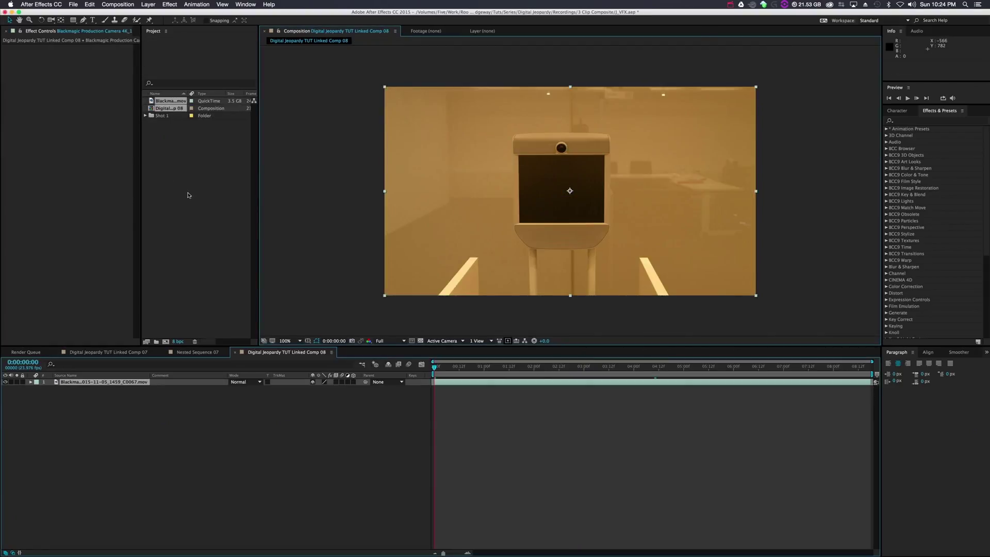
# - Create a Shot 2 folder holding the close-up camera clip and Linked Comp 08
pyautogui.click(139, 433)
pyautogui.moveTo(536, 369); pyautogui.dragTo(495, 372)
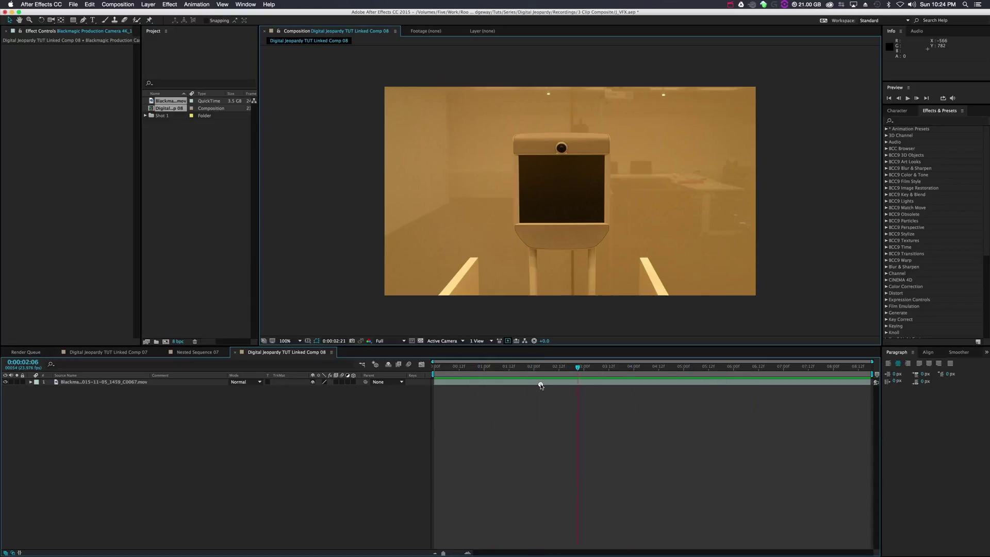
pyautogui.click(194, 175)
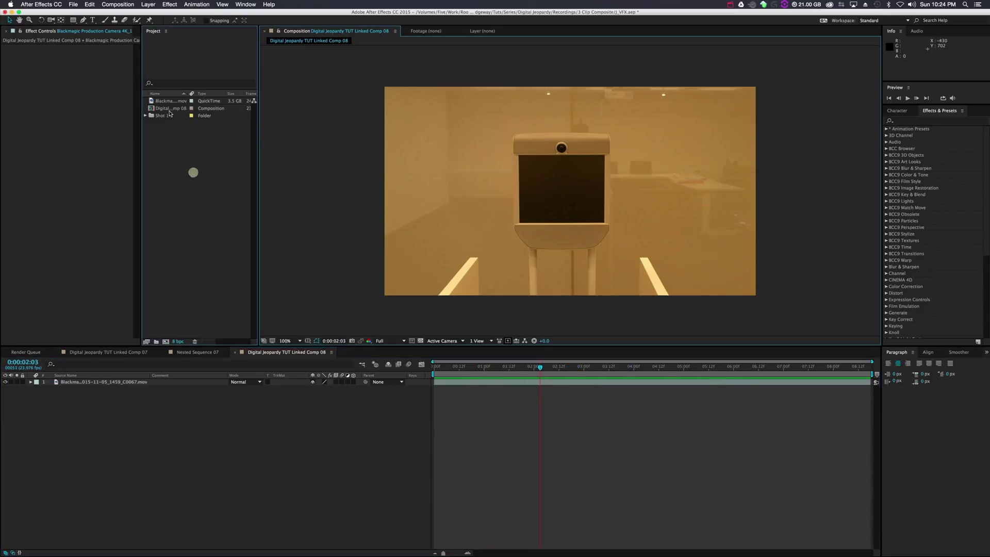
pyautogui.click(156, 341)
pyautogui.write('Shot 2')
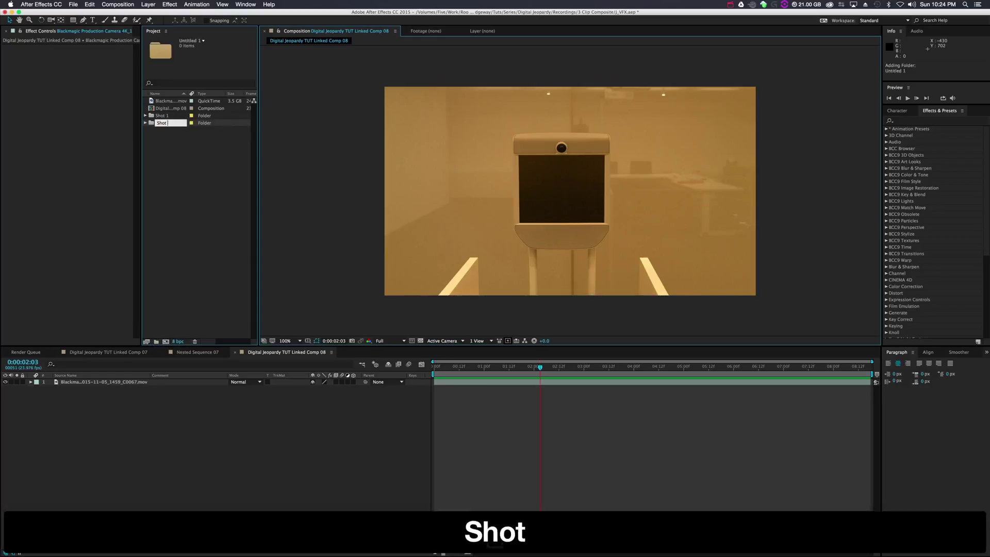
pyautogui.press('Return')
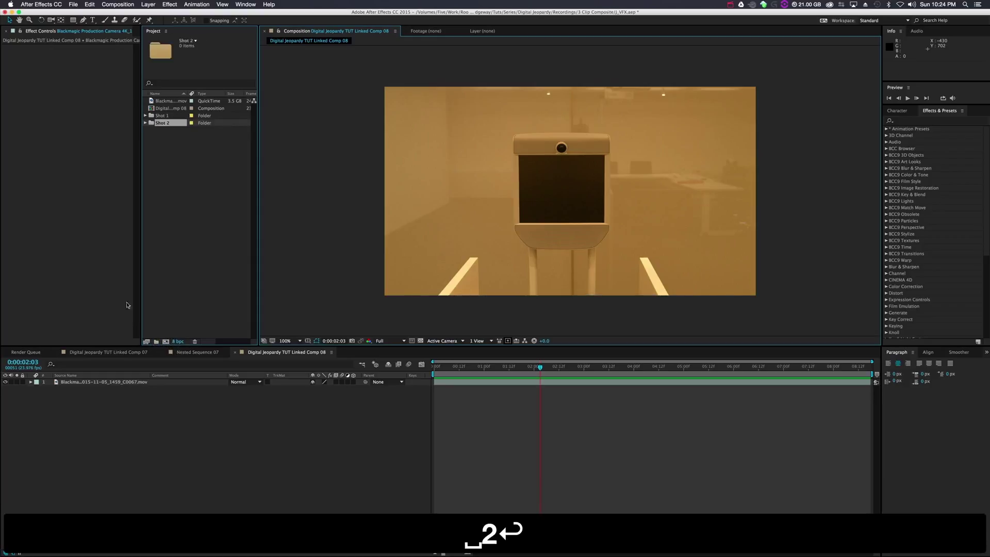
pyautogui.click(166, 101)
pyautogui.keyDown('shift'); pyautogui.click(166, 108); pyautogui.keyUp('shift')
pyautogui.moveTo(166, 109); pyautogui.dragTo(163, 116)
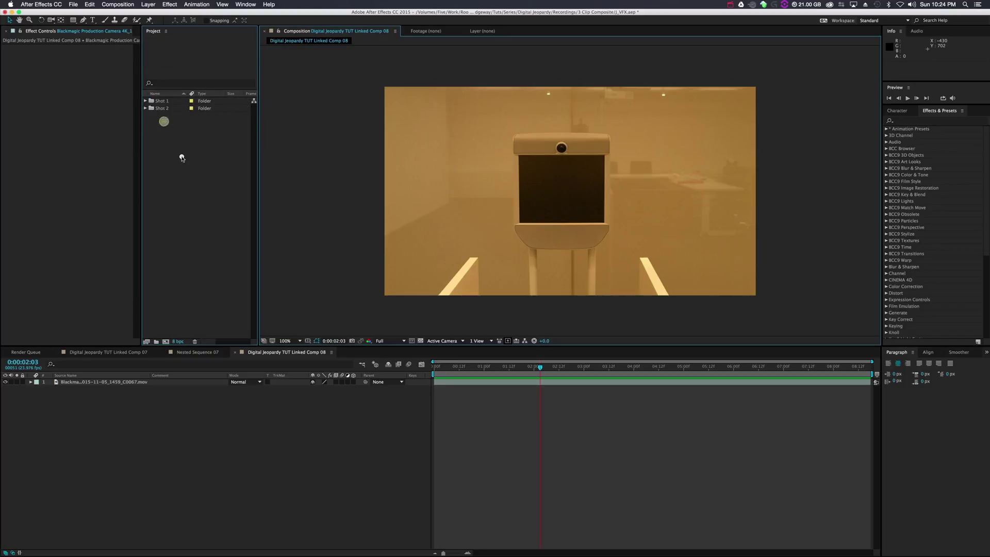
# - Expand and collapse the Shot 1 folder to check its contents
pyautogui.click(157, 101)
pyautogui.click(145, 101)
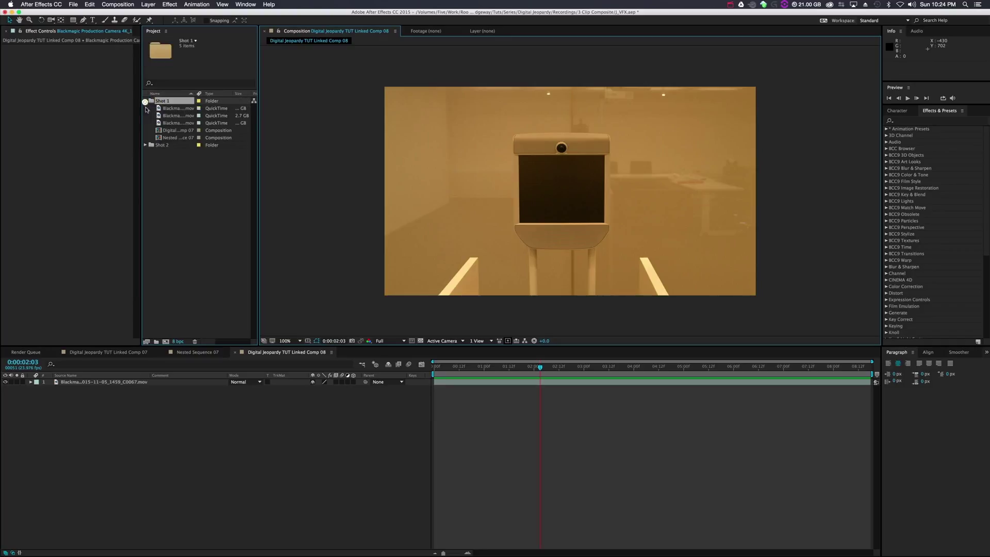
pyautogui.click(144, 101)
pyautogui.click(145, 101)
pyautogui.click(145, 101)
pyautogui.click(181, 166)
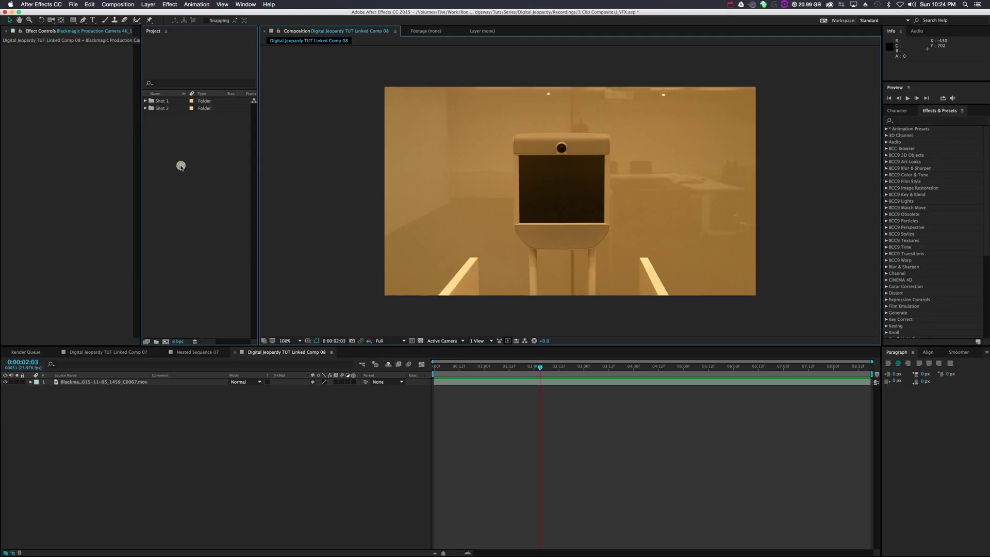
# - Move the Comp 07 wide shot to 0:00:04:18 and import AUDIO V.aep into the project
pyautogui.click(120, 352)
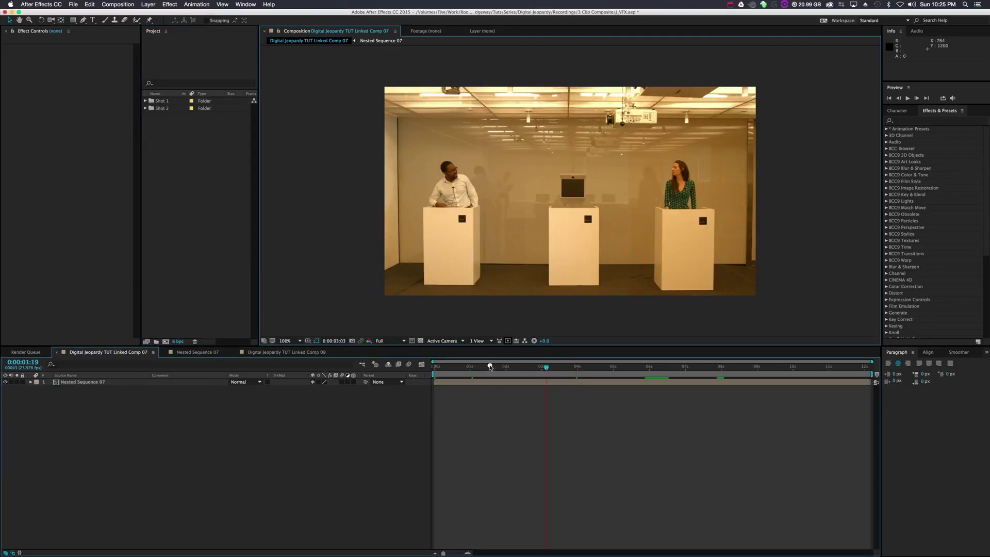
pyautogui.moveTo(490, 366); pyautogui.dragTo(603, 391)
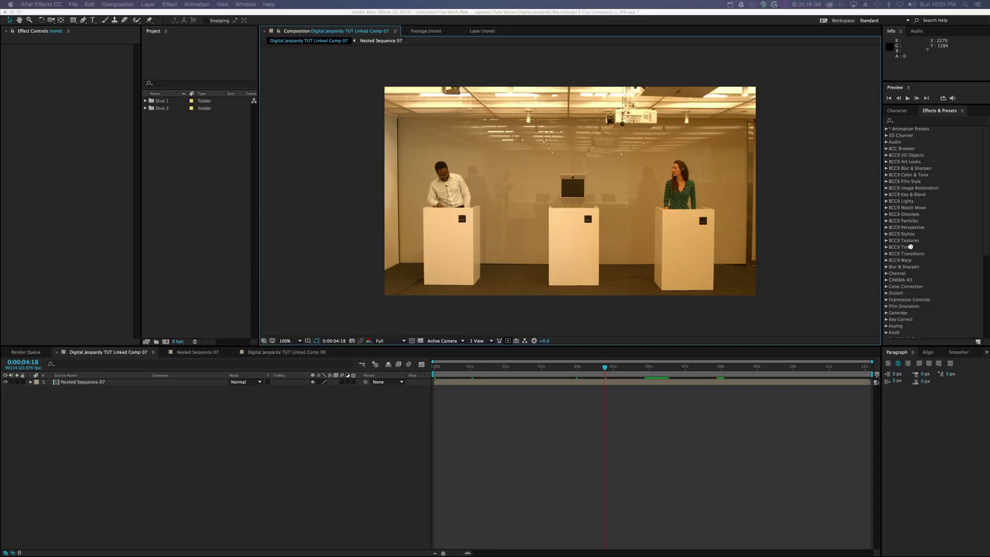
pyautogui.moveTo(911, 247); pyautogui.dragTo(188, 199)
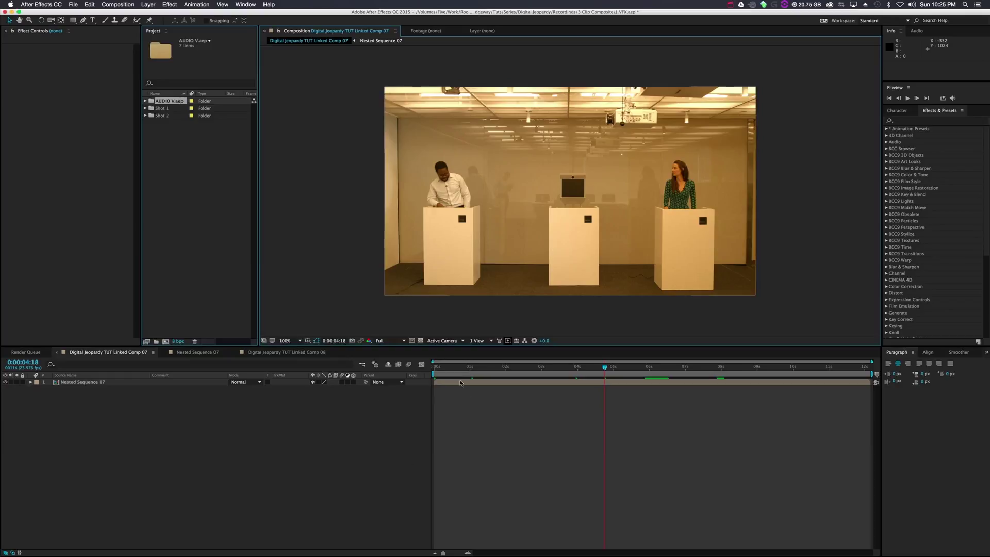
pyautogui.click(215, 178)
# - Open the imported Audio V composition and scrub it to watch the circular visualizer animate
pyautogui.click(145, 101)
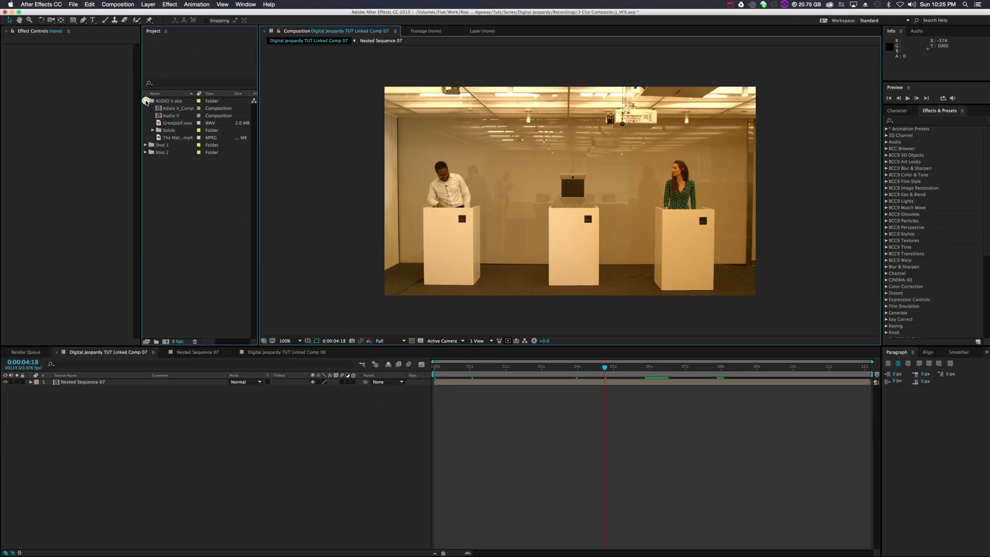
pyautogui.click(173, 112)
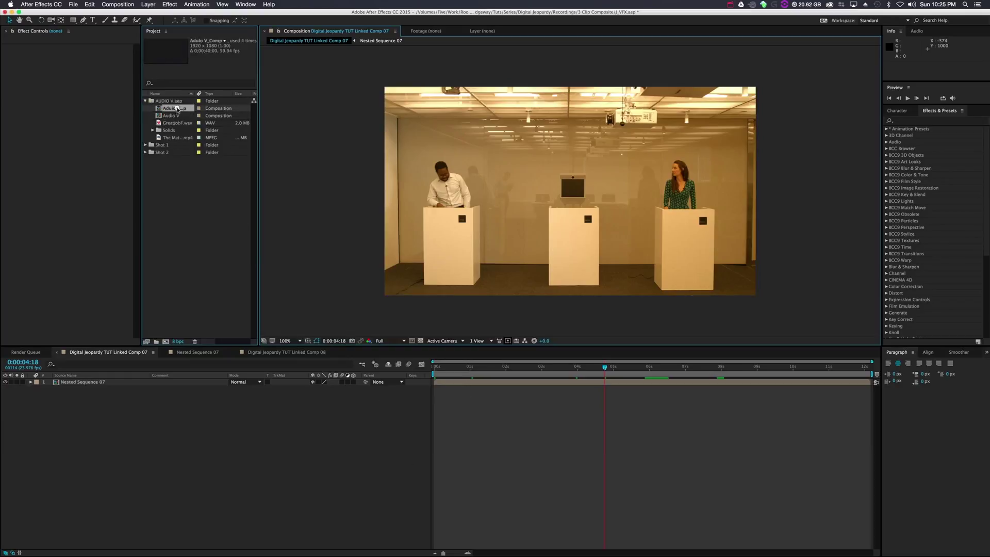
pyautogui.click(176, 116)
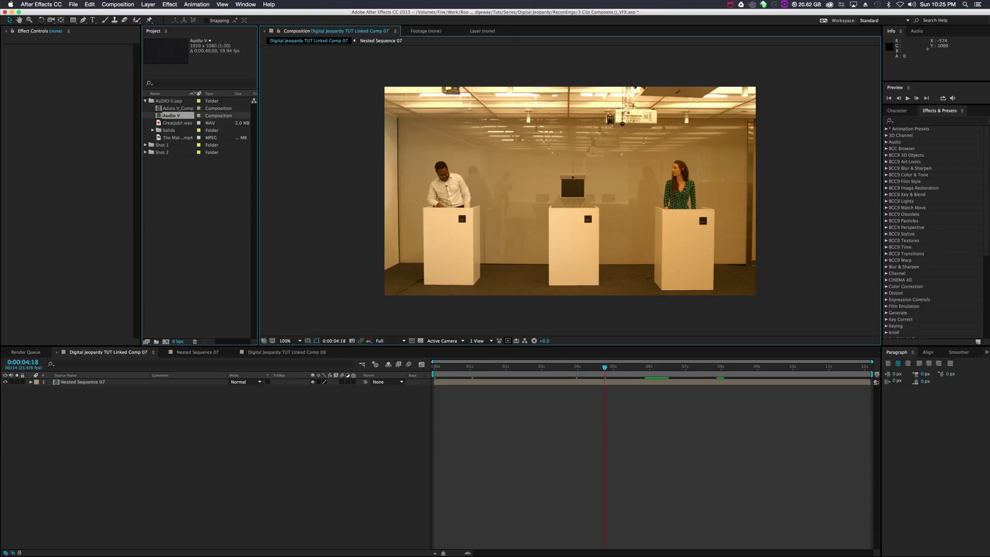
pyautogui.moveTo(194, 93); pyautogui.dragTo(219, 93)
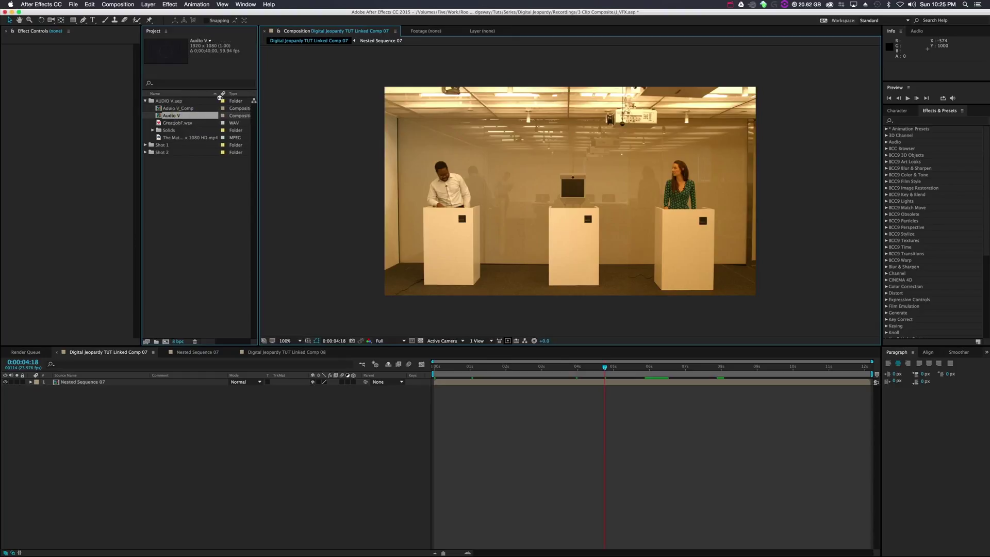
pyautogui.doubleClick(171, 115)
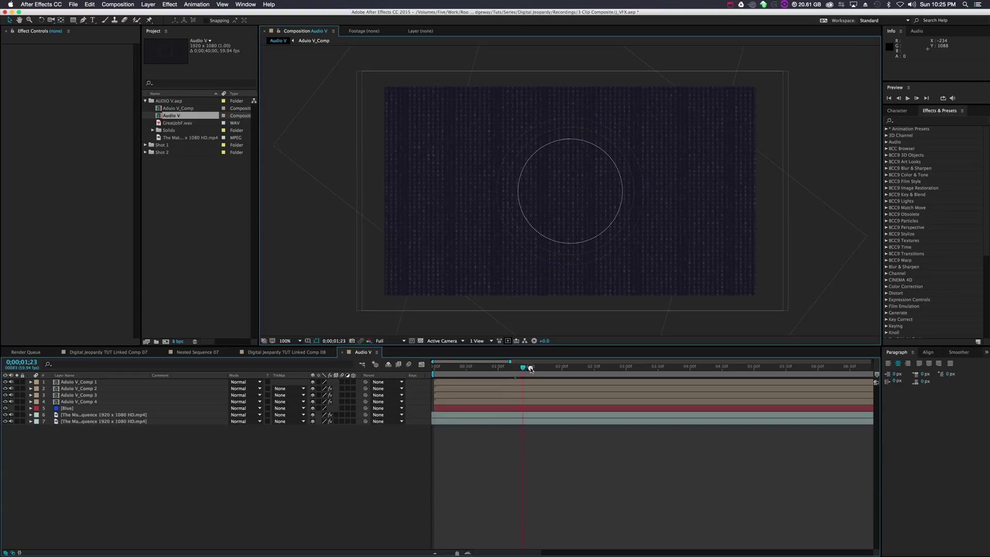
pyautogui.moveTo(531, 368); pyautogui.dragTo(600, 368)
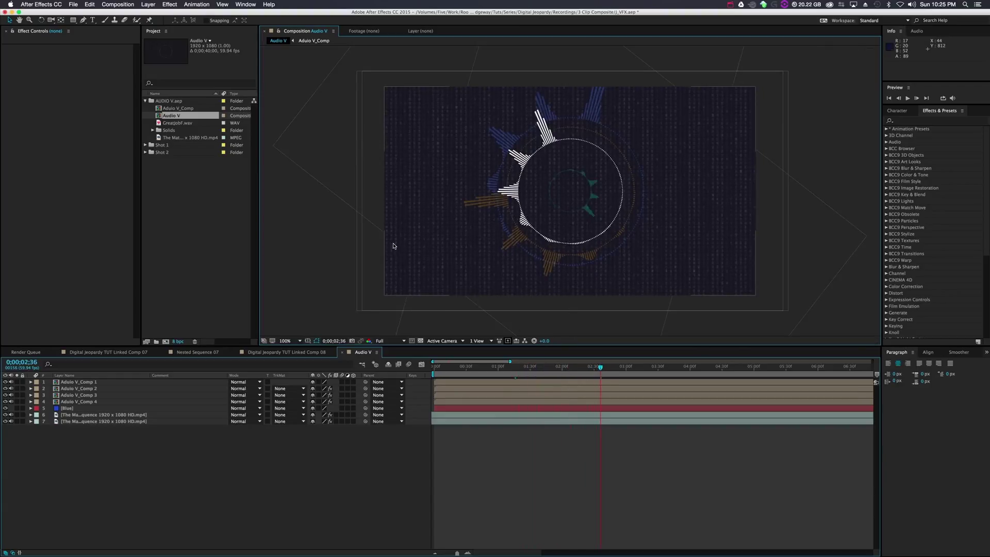
# - At 0:00:02:14 in Comp 08, add a blue 1000 × 800 px solid named Blue Solid 1
pyautogui.click(175, 153)
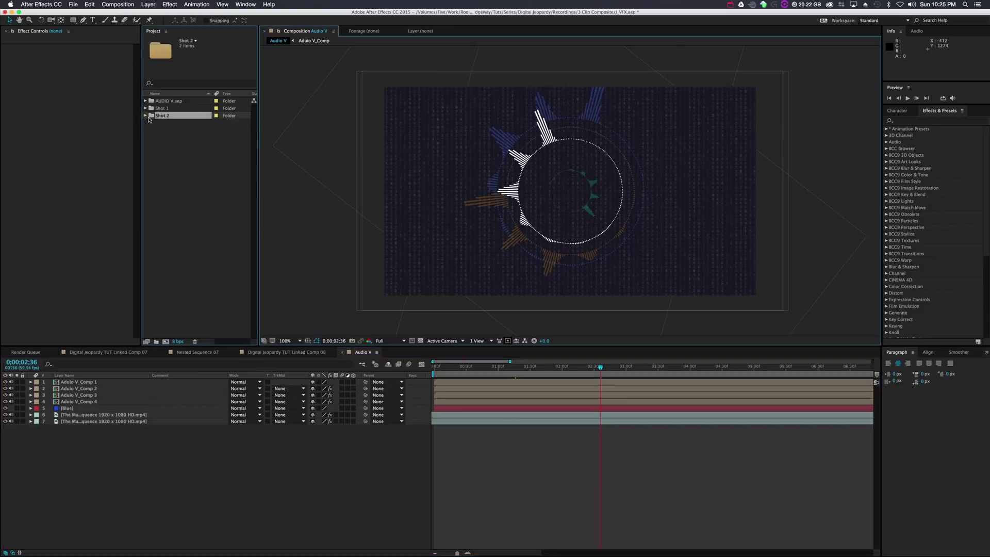
pyautogui.click(146, 115)
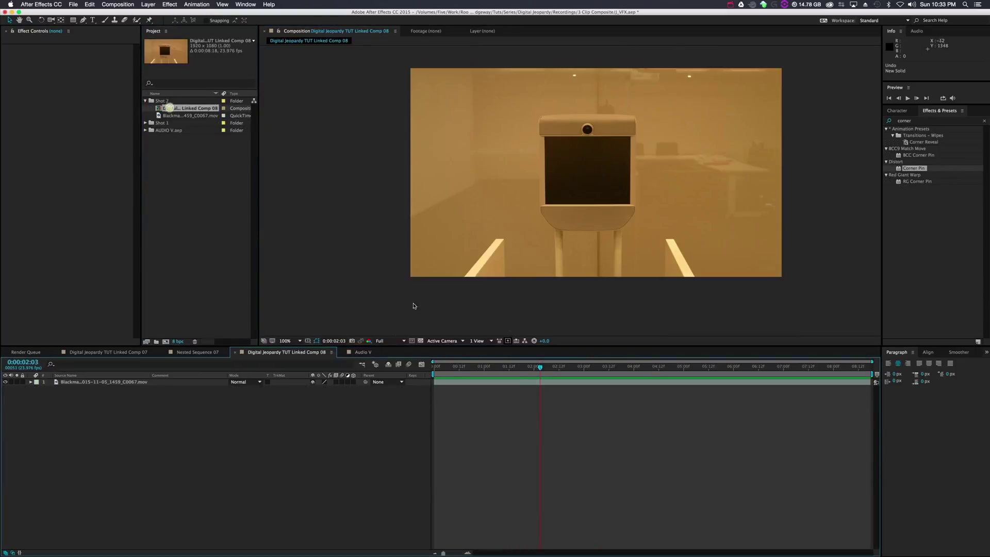
pyautogui.moveTo(638, 369); pyautogui.dragTo(562, 368)
pyautogui.rightClick(207, 423)
pyautogui.moveTo(227, 427)
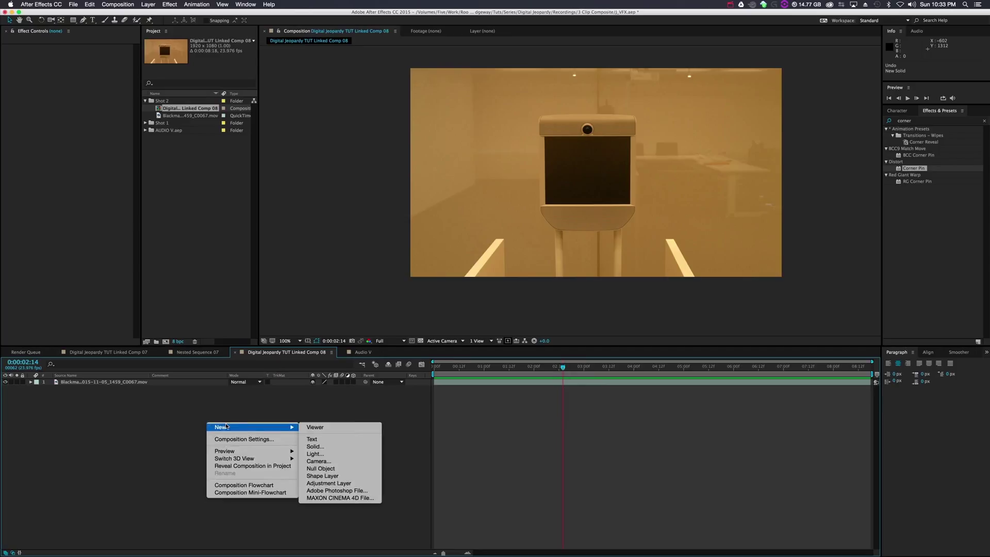
pyautogui.click(351, 447)
pyautogui.moveTo(601, 116); pyautogui.dragTo(384, 103)
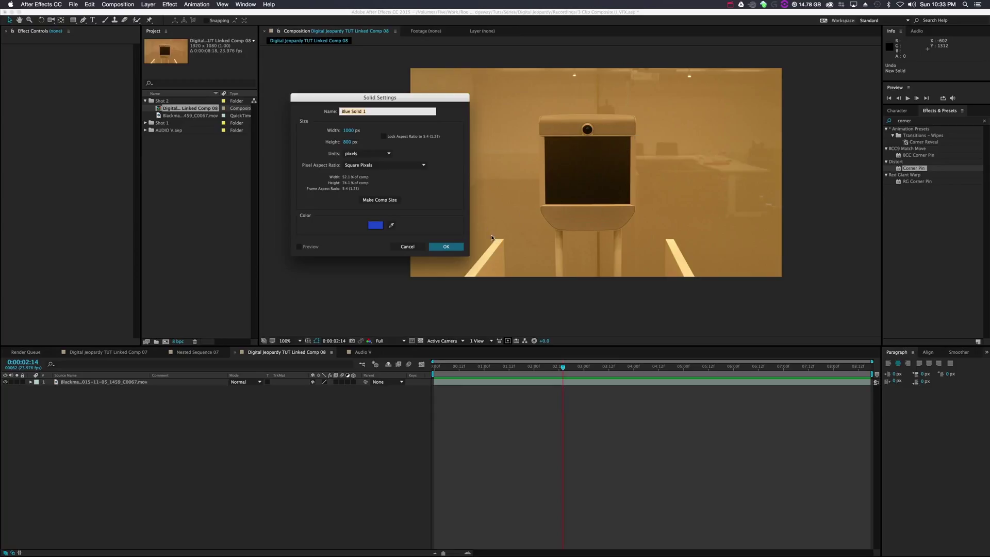
pyautogui.click(458, 247)
pyautogui.click(984, 121)
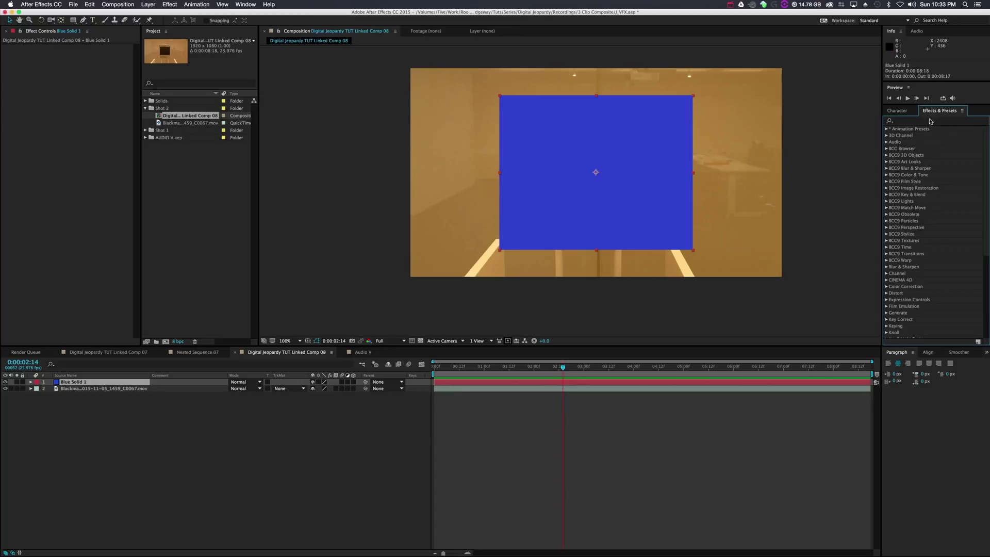
# - Apply Corner Pin to Blue Solid 1 and set its blending mode to Classic Difference
pyautogui.click(931, 121)
pyautogui.write('corne')
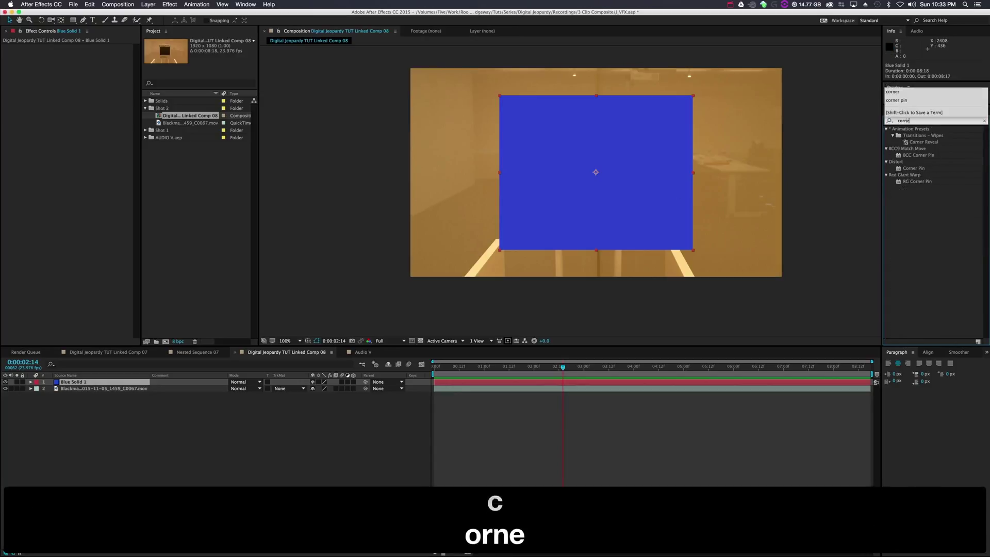
pyautogui.write('r')
pyautogui.moveTo(913, 168); pyautogui.dragTo(641, 159)
pyautogui.click(237, 469)
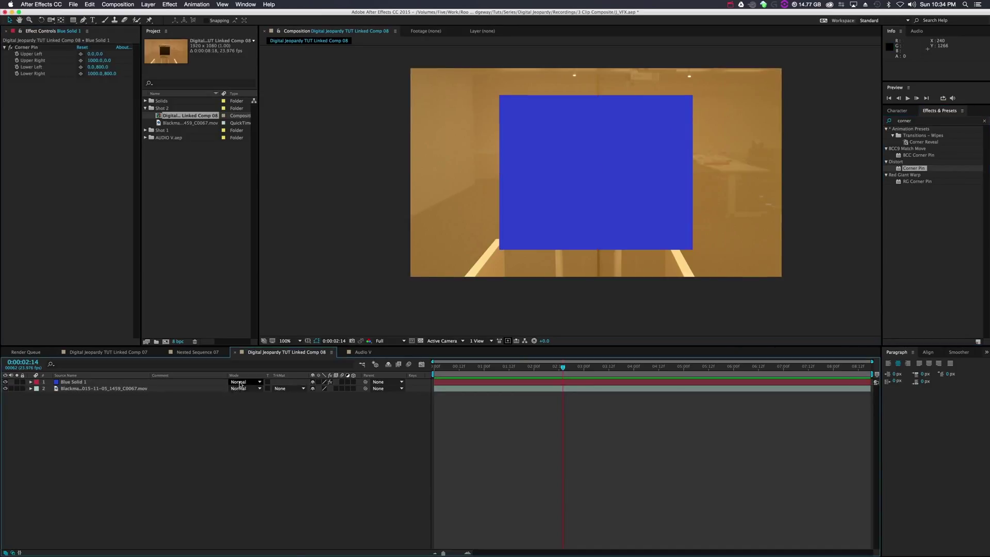
pyautogui.click(239, 382)
pyautogui.click(254, 439)
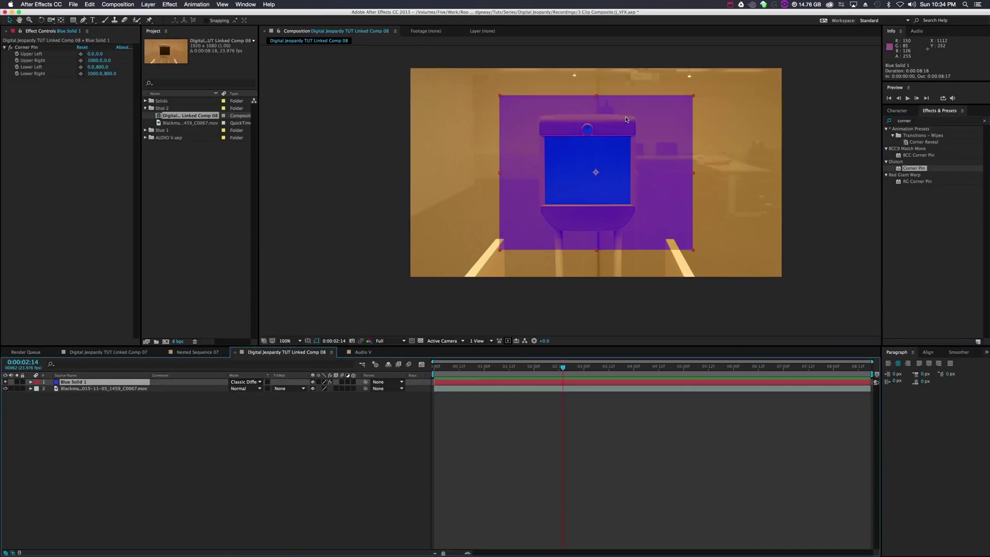
pyautogui.moveTo(694, 98); pyautogui.dragTo(663, 110)
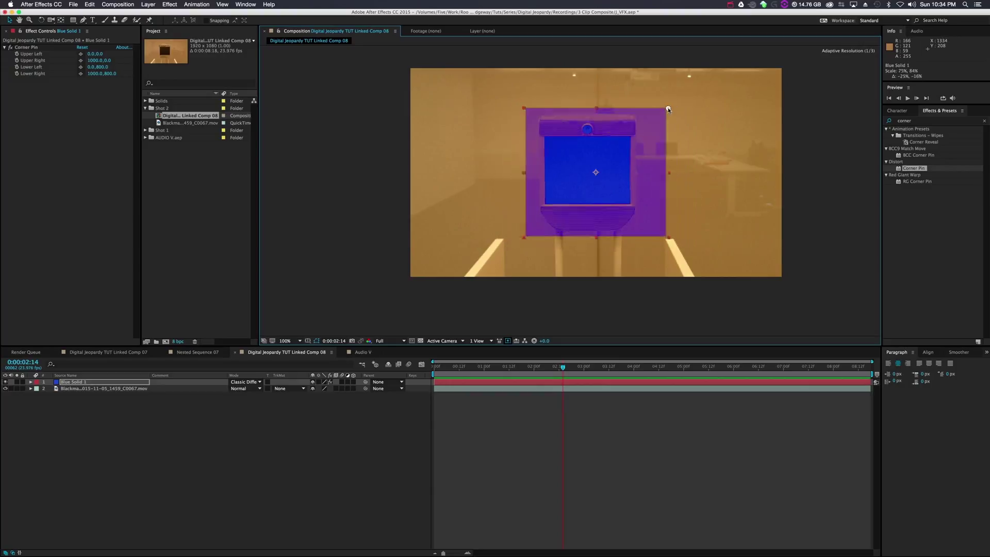
pyautogui.press('super+z')
pyautogui.click(187, 204)
# - Drag the four Corner Pin corners onto the corners of the robot's screen
pyautogui.click(26, 47)
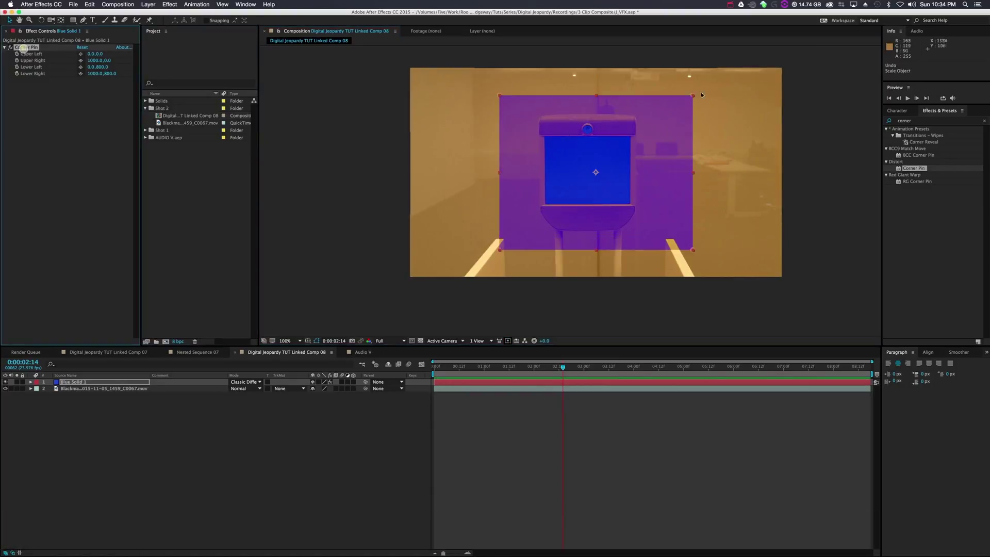
pyautogui.moveTo(694, 95); pyautogui.dragTo(631, 136)
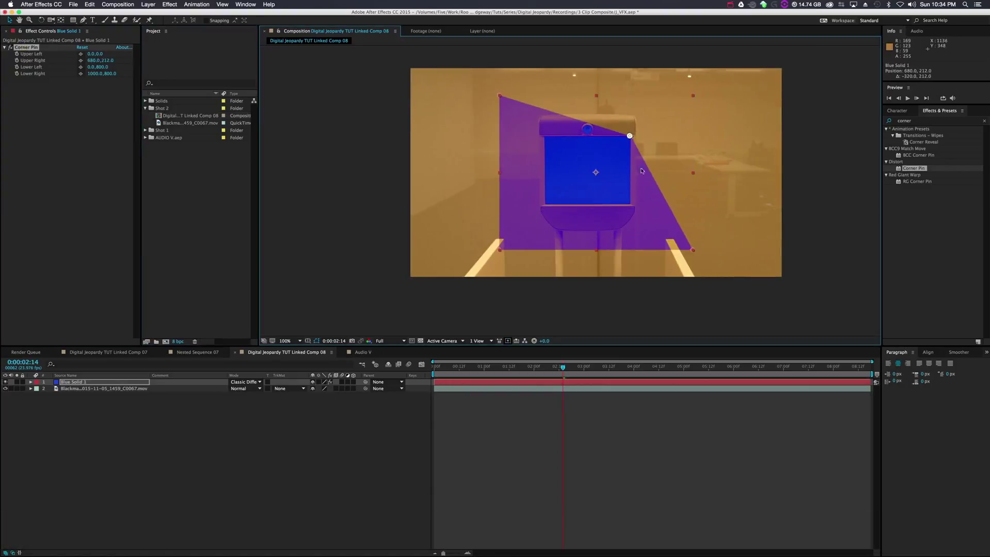
pyautogui.moveTo(693, 249); pyautogui.dragTo(630, 203)
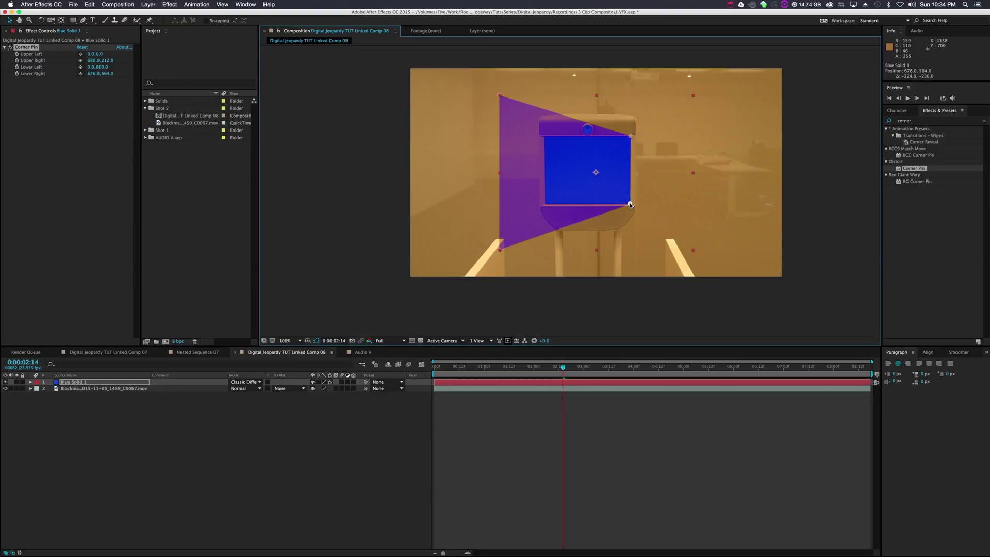
pyautogui.moveTo(499, 249); pyautogui.dragTo(545, 204)
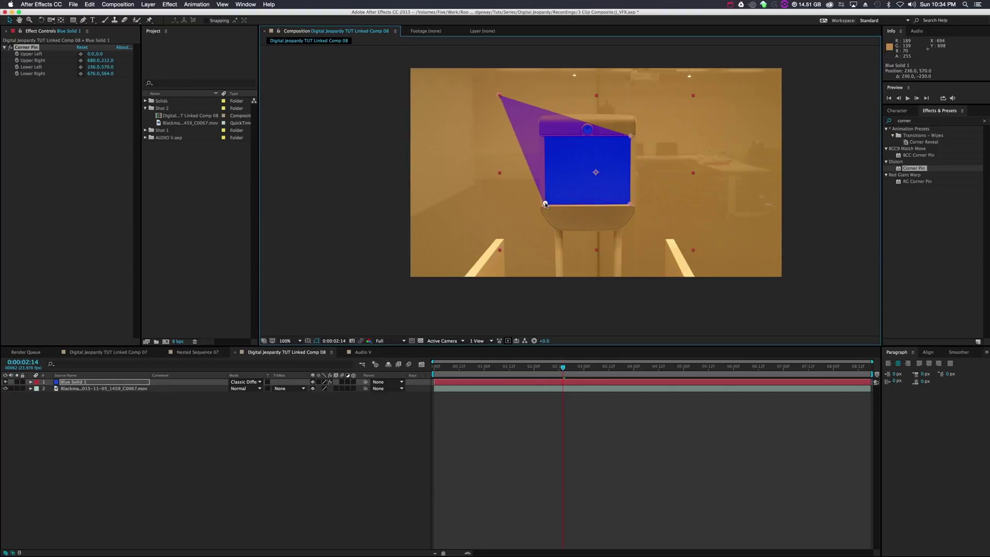
pyautogui.moveTo(499, 95); pyautogui.dragTo(547, 137)
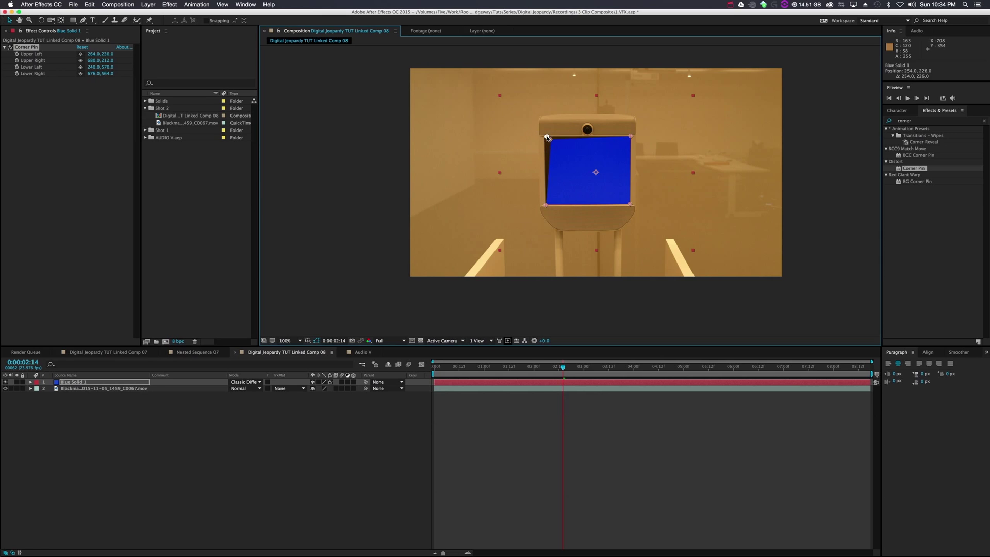
# - Zoomed in to 800%, drag the solid's lower-left and upper-left Corner Pin handles onto the robot screen's corners
pyautogui.scroll(6, 542, 135)
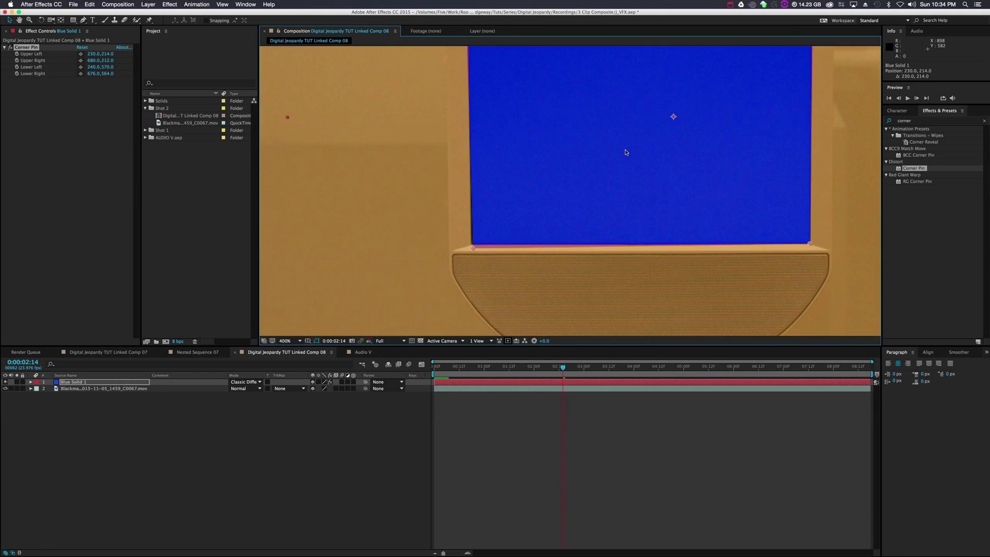
pyautogui.press('h')
pyautogui.moveTo(498, 201); pyautogui.dragTo(693, 130)
pyautogui.press('v')
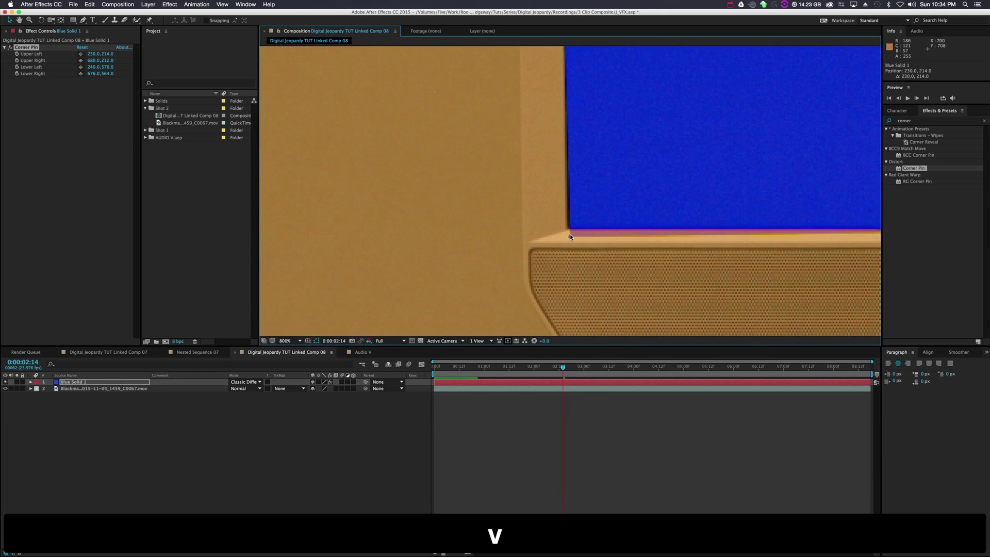
pyautogui.moveTo(571, 234); pyautogui.dragTo(618, 397)
pyautogui.press('h')
pyautogui.press('v')
pyautogui.moveTo(567, 191); pyautogui.dragTo(570, 191)
# - Pan across and align the upper-right and lower-right Corner Pin handles with the screen's corners
pyautogui.press('h')
pyautogui.moveTo(643, 234); pyautogui.dragTo(363, 233)
pyautogui.press('v')
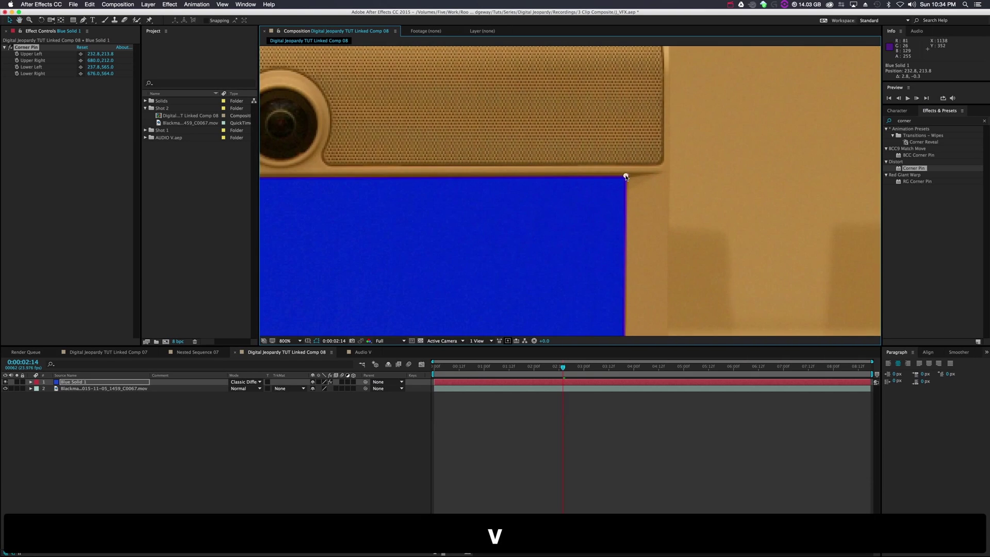
pyautogui.moveTo(626, 177); pyautogui.dragTo(623, 177)
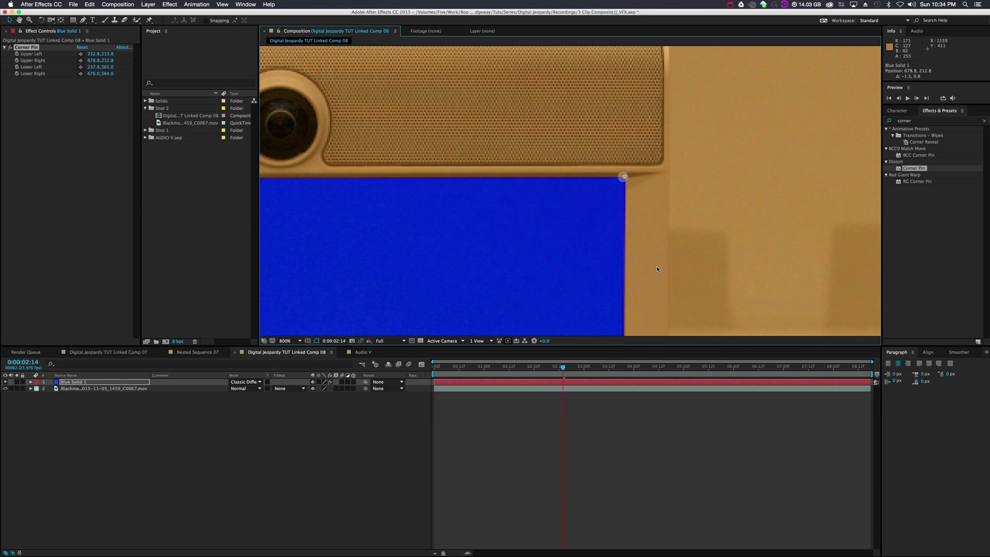
pyautogui.press('h')
pyautogui.scroll(-10, 657, 265)
pyautogui.press('v')
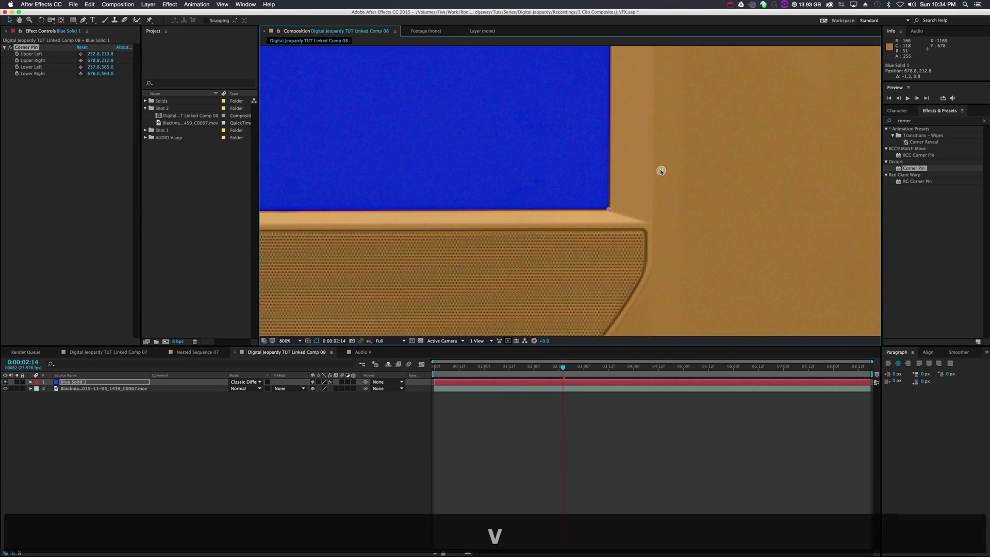
pyautogui.moveTo(607, 210); pyautogui.dragTo(609, 207)
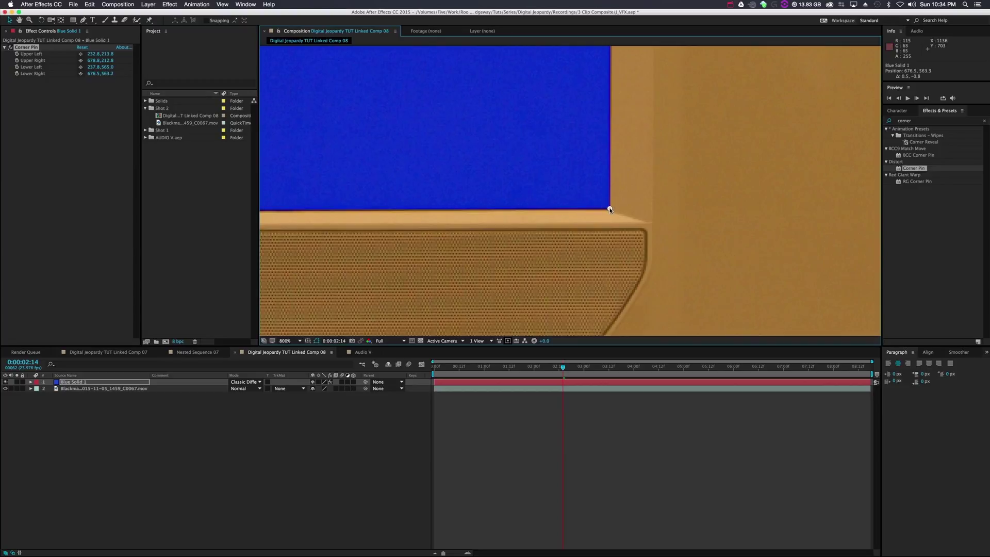
# - Recentre the view, go back to 0:00:02:07 and set Blue Solid 1's blend mode to Normal
pyautogui.scroll(-4, 608, 207)
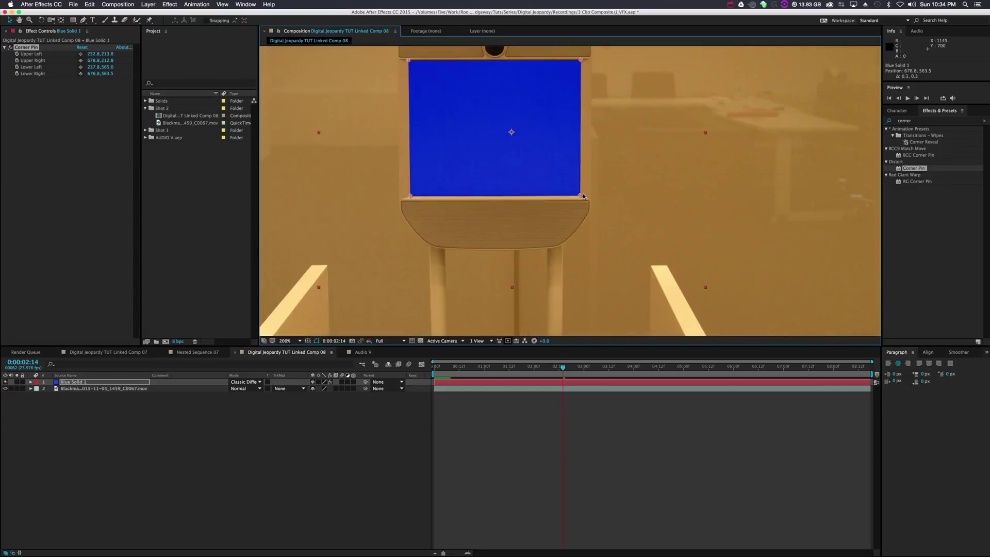
pyautogui.press('h')
pyautogui.moveTo(583, 198); pyautogui.dragTo(562, 276)
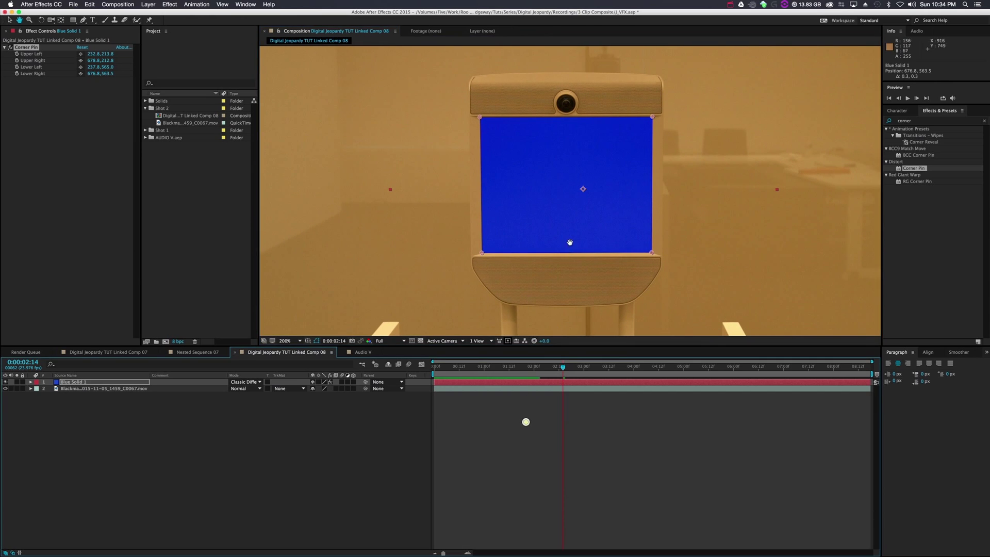
pyautogui.scroll(-1, 566, 233)
pyautogui.press('v')
pyautogui.click(811, 261)
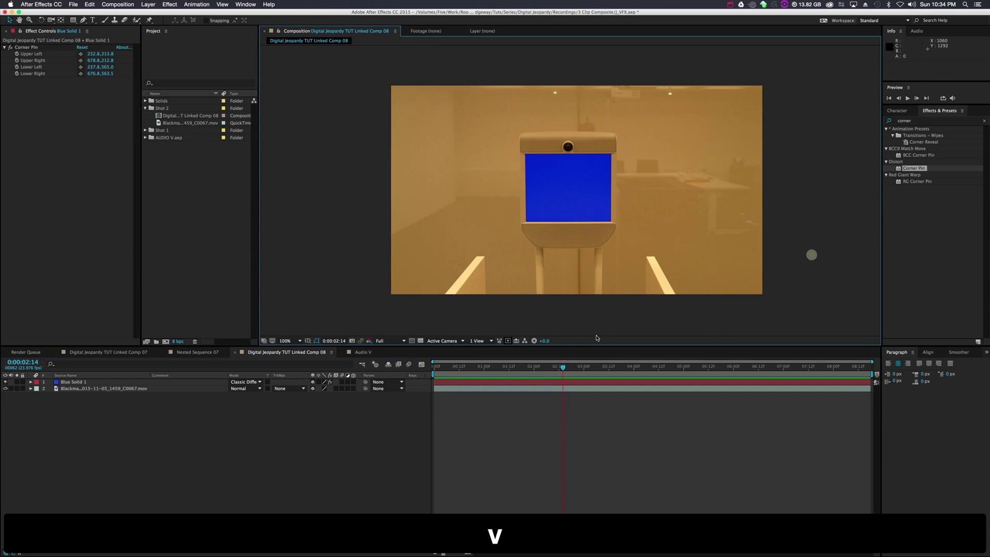
pyautogui.moveTo(564, 368); pyautogui.dragTo(548, 368)
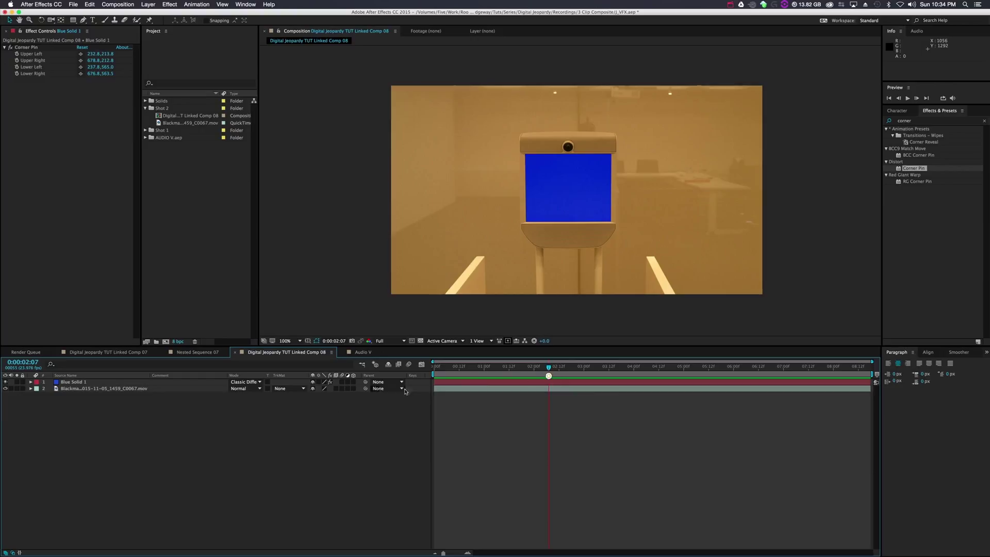
pyautogui.click(249, 381)
pyautogui.click(246, 245)
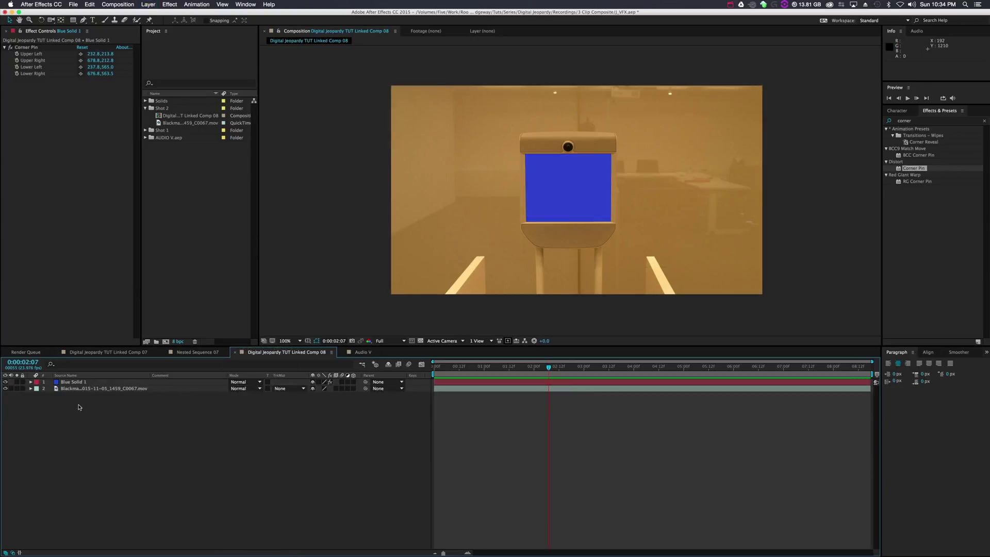
# - Pre-compose Blue Solid 1 with 'Leave all attributes' into a new comp named 'Screen Comp'
pyautogui.rightClick(78, 382)
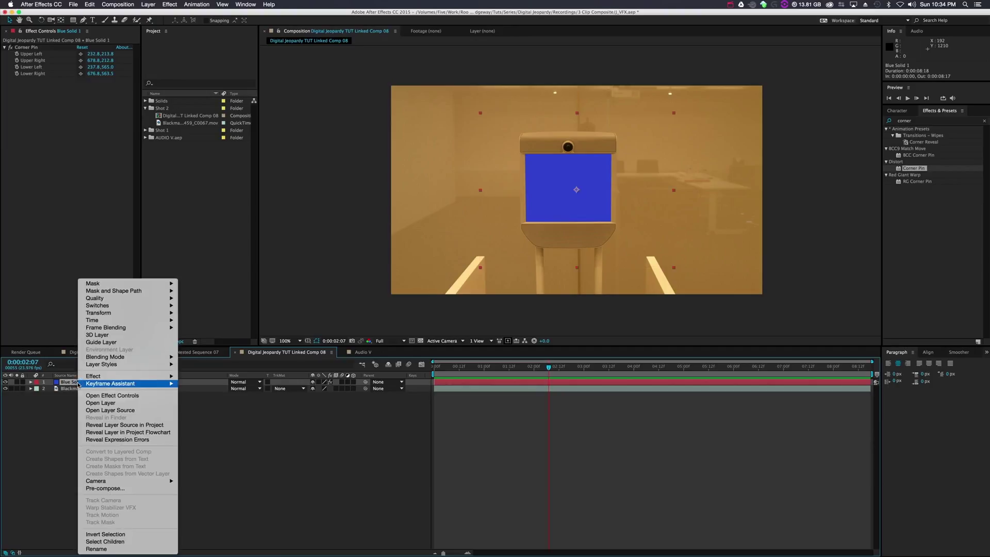
pyautogui.click(116, 487)
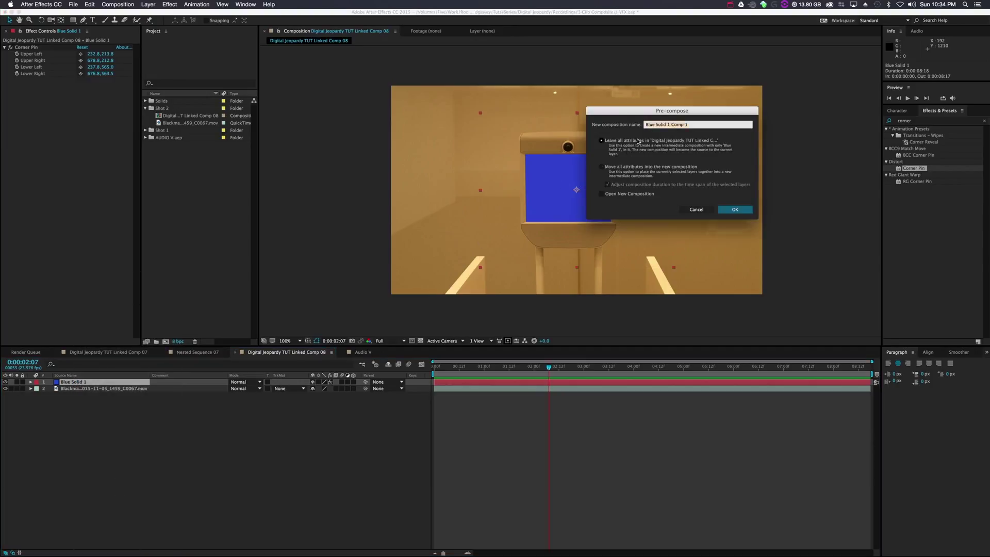
pyautogui.write('Scr')
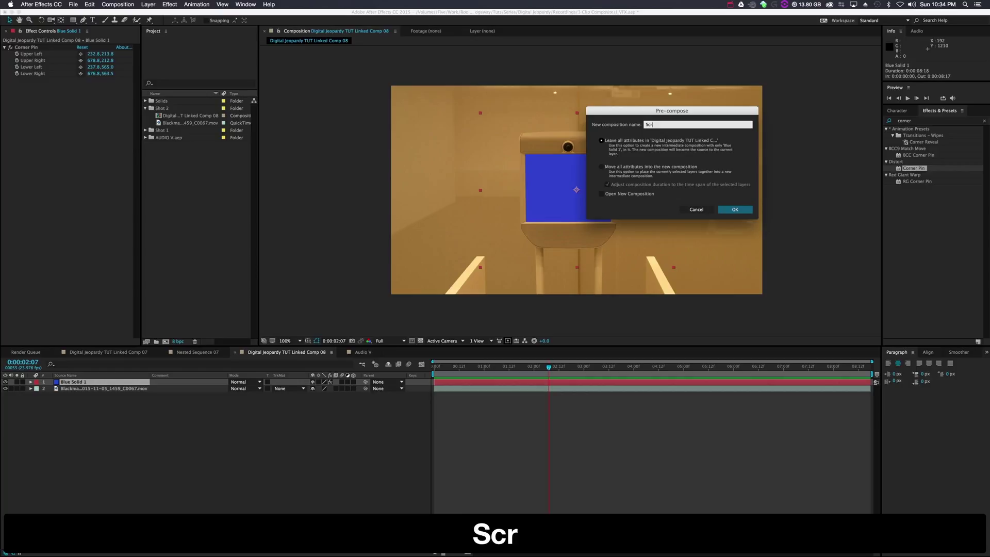
pyautogui.write('een Comp')
pyautogui.press('Return')
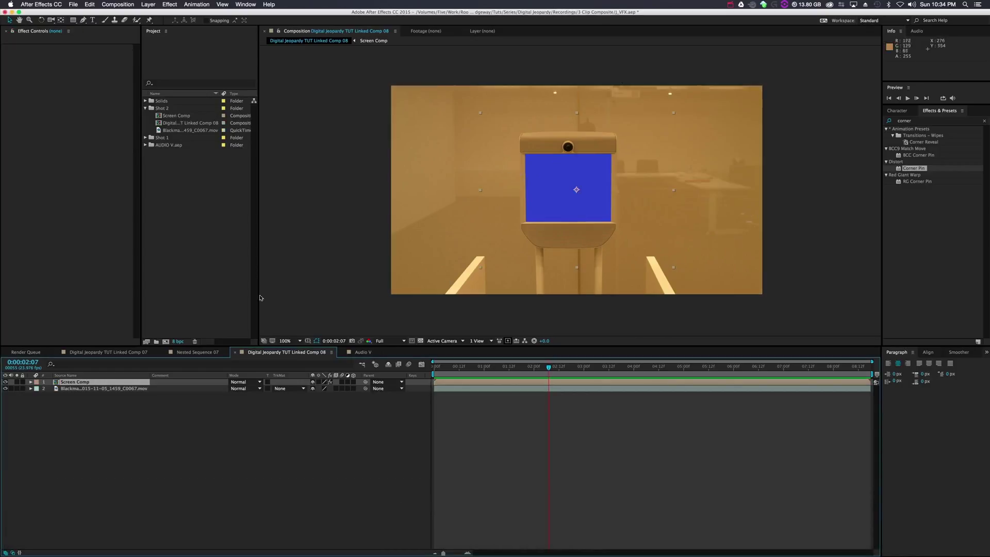
pyautogui.click(81, 436)
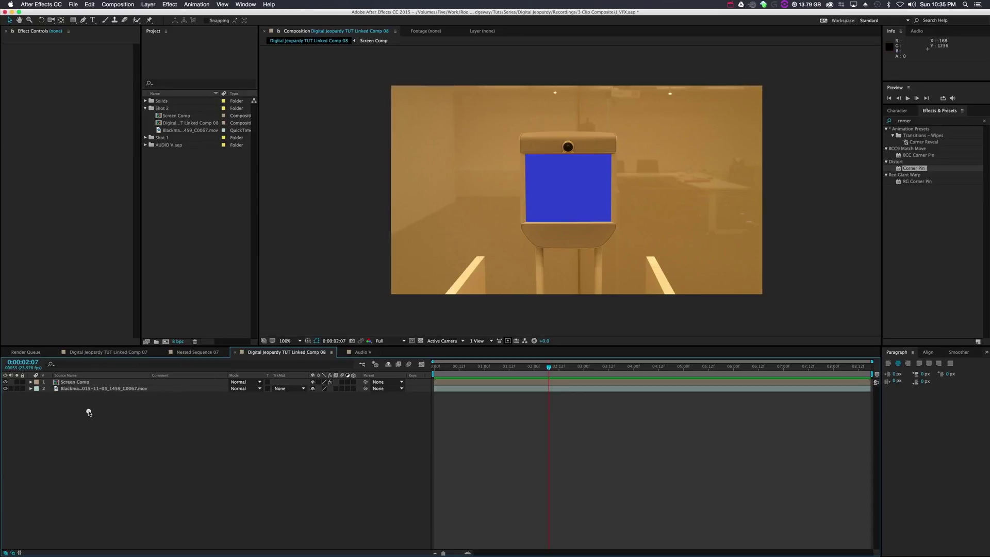
# - Inside Screen Comp, add the Audio V comp from the AUDIO V.aep folder above the solid and scale it down
pyautogui.doubleClick(72, 382)
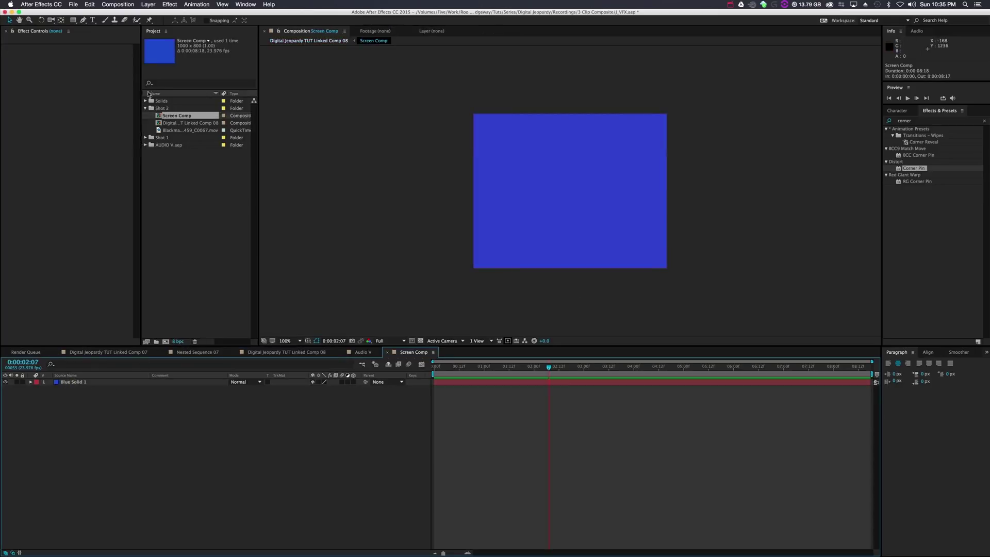
pyautogui.click(144, 145)
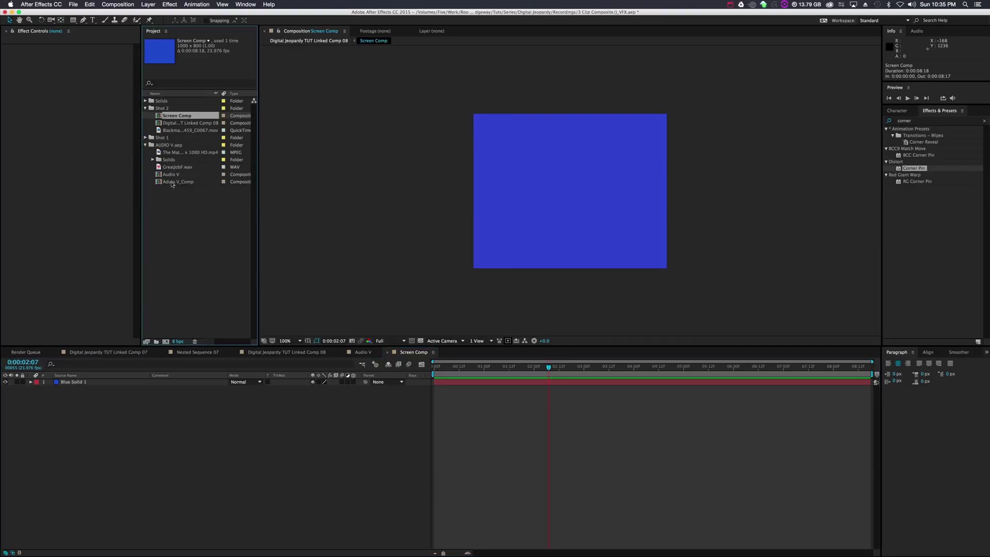
pyautogui.click(172, 176)
pyautogui.moveTo(166, 175); pyautogui.dragTo(81, 379)
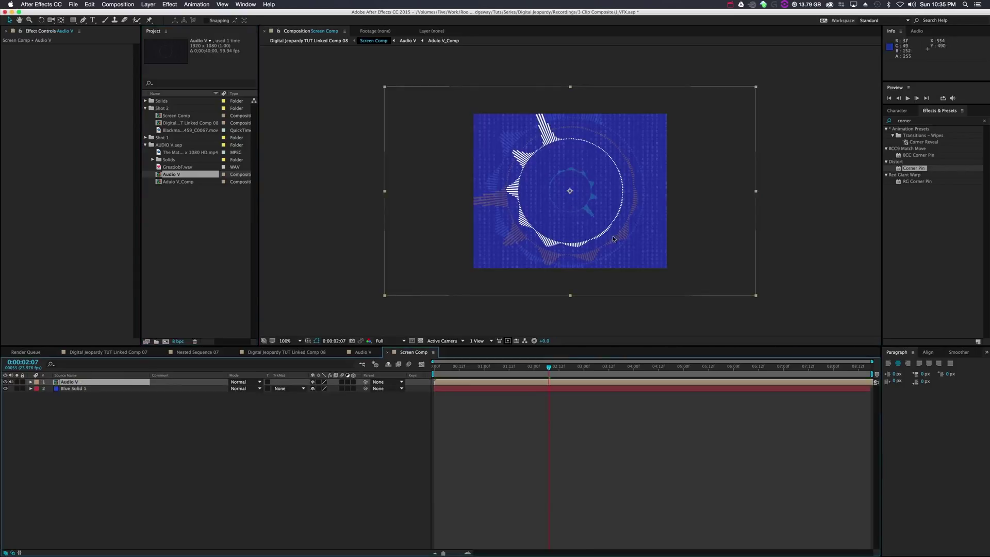
pyautogui.moveTo(755, 294); pyautogui.dragTo(710, 282)
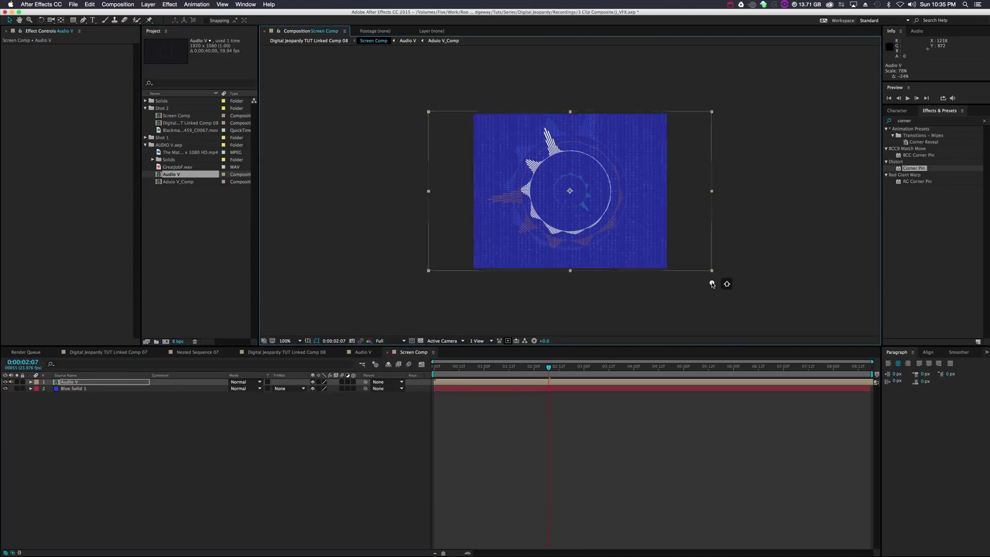
# - Apply a Fill effect to Blue Solid 1 and set its colour to black
pyautogui.click(78, 389)
pyautogui.doubleClick(905, 120)
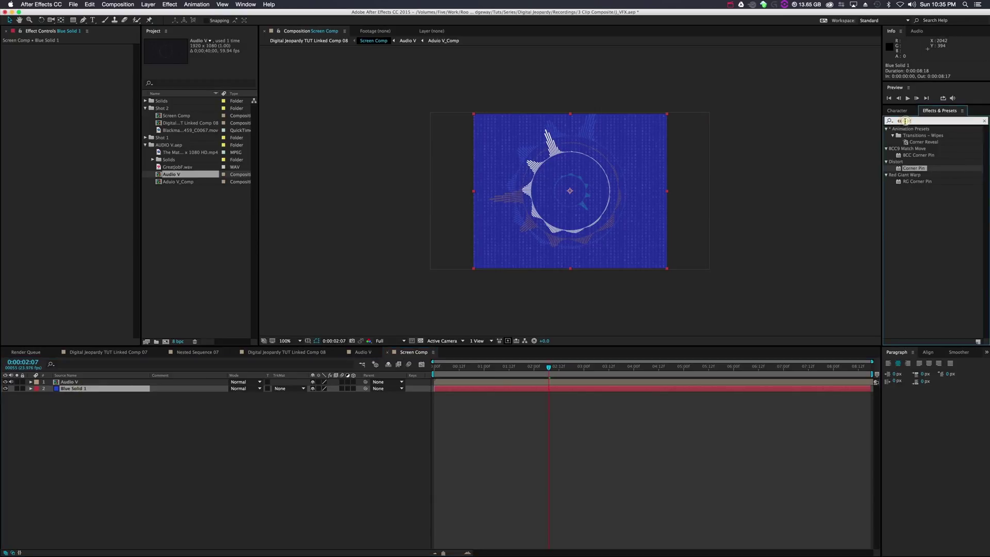
pyautogui.write('fill')
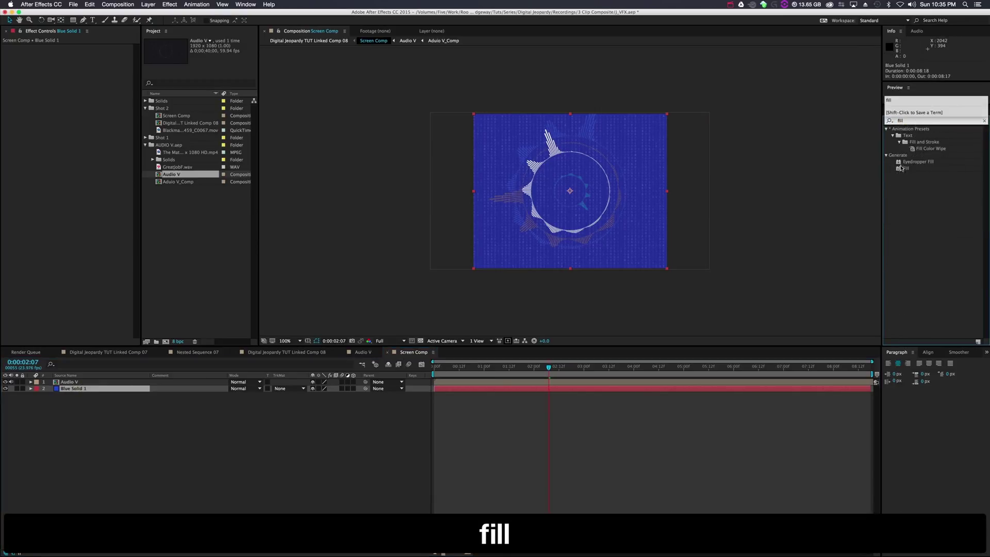
pyautogui.moveTo(901, 168); pyautogui.dragTo(139, 389)
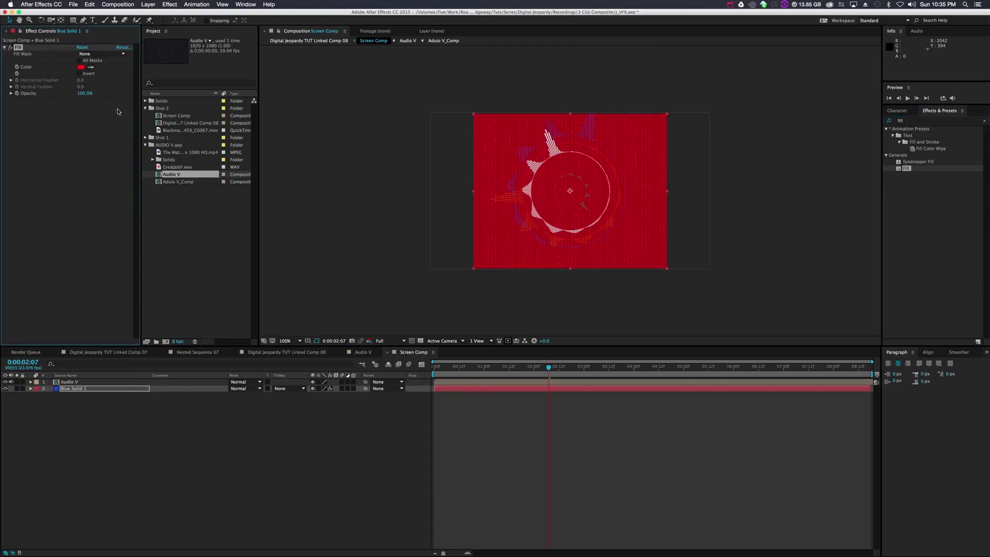
pyautogui.click(81, 67)
pyautogui.moveTo(604, 168); pyautogui.dragTo(547, 231)
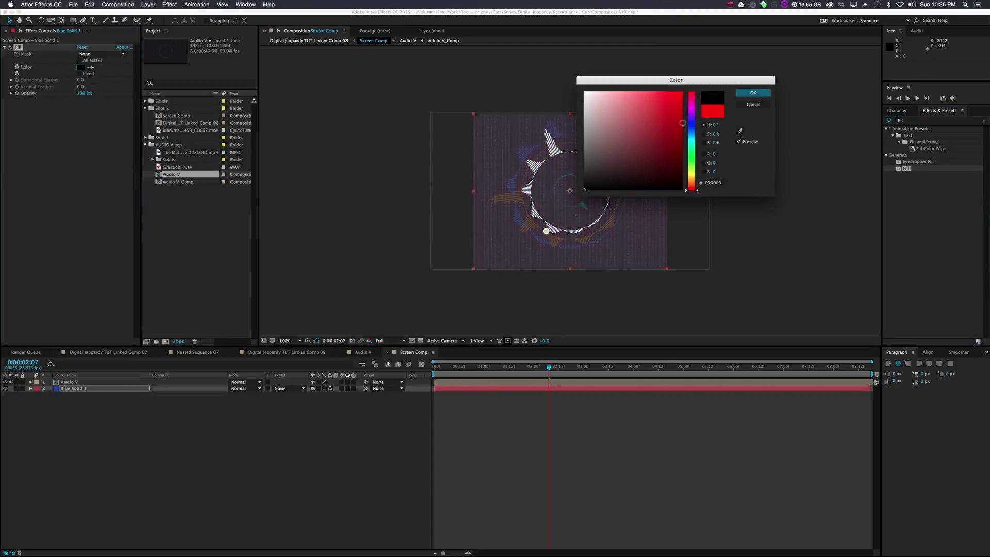
pyautogui.click(754, 93)
pyautogui.click(793, 203)
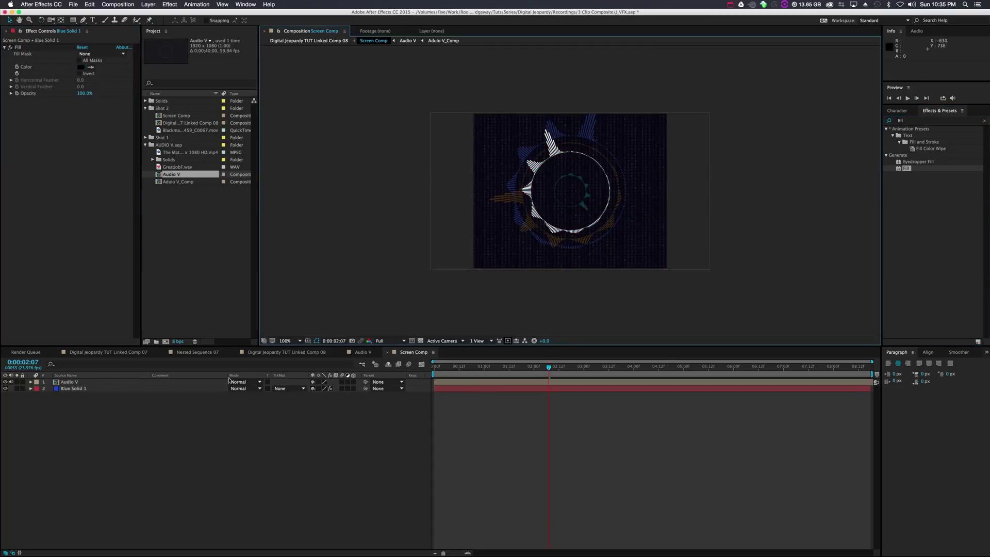
# - In Linked Comp 08, add Brightness & Contrast to Screen Comp with Brightness 150, then scrub to preview
pyautogui.click(295, 40)
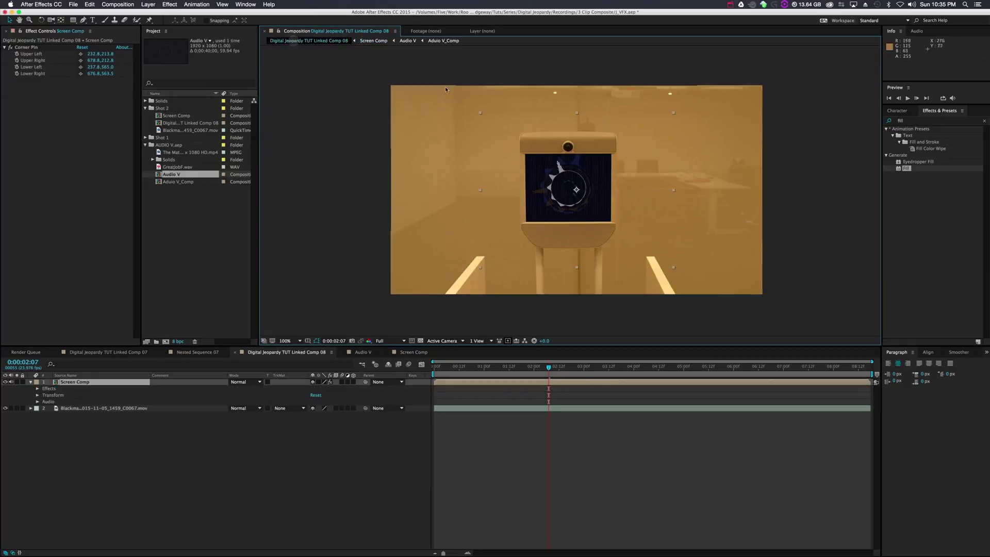
pyautogui.click(528, 304)
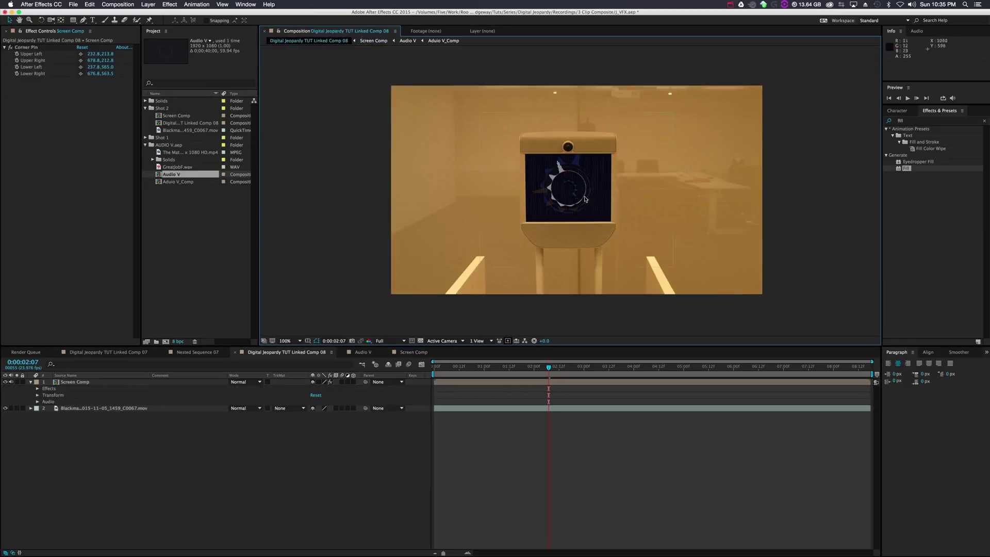
pyautogui.press('super+5')
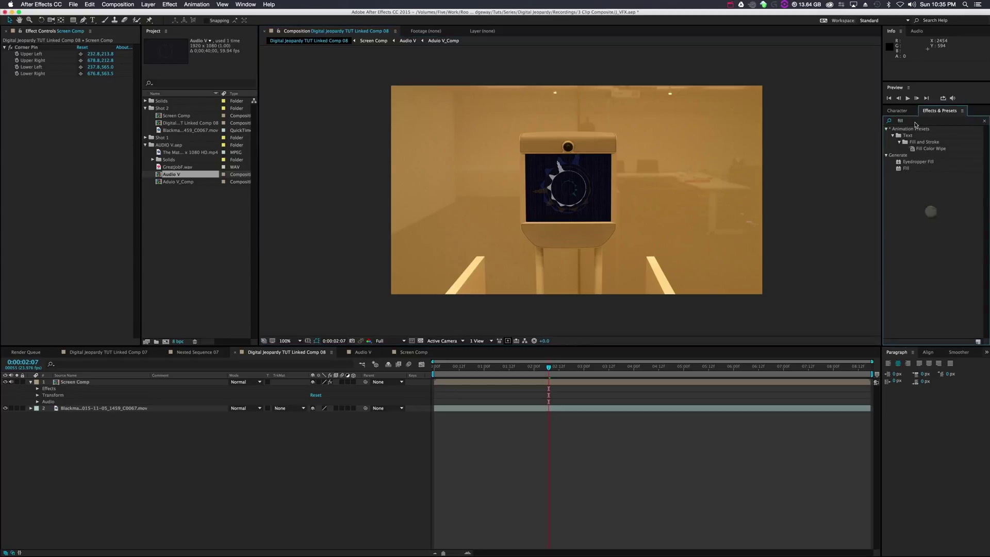
pyautogui.write('brigh')
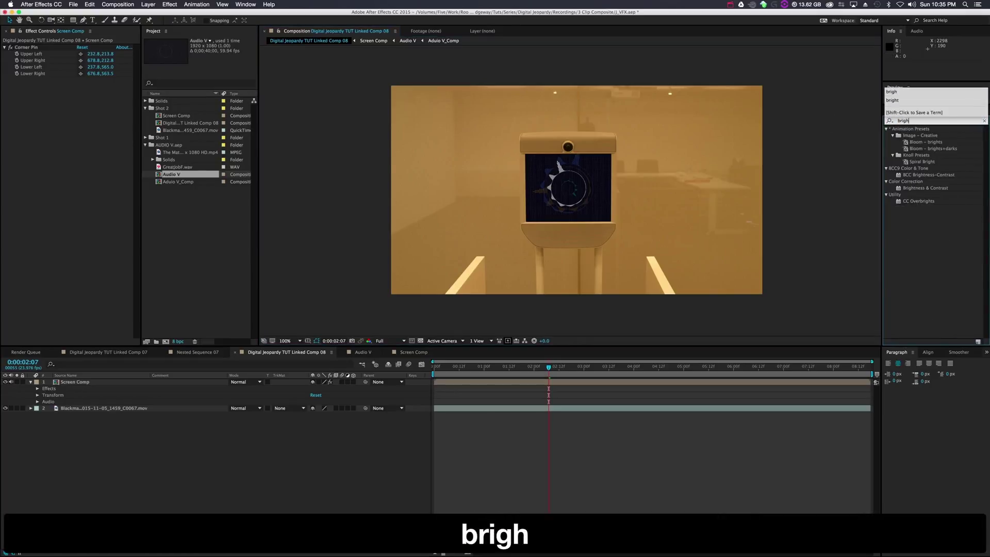
pyautogui.moveTo(925, 188); pyautogui.dragTo(488, 382)
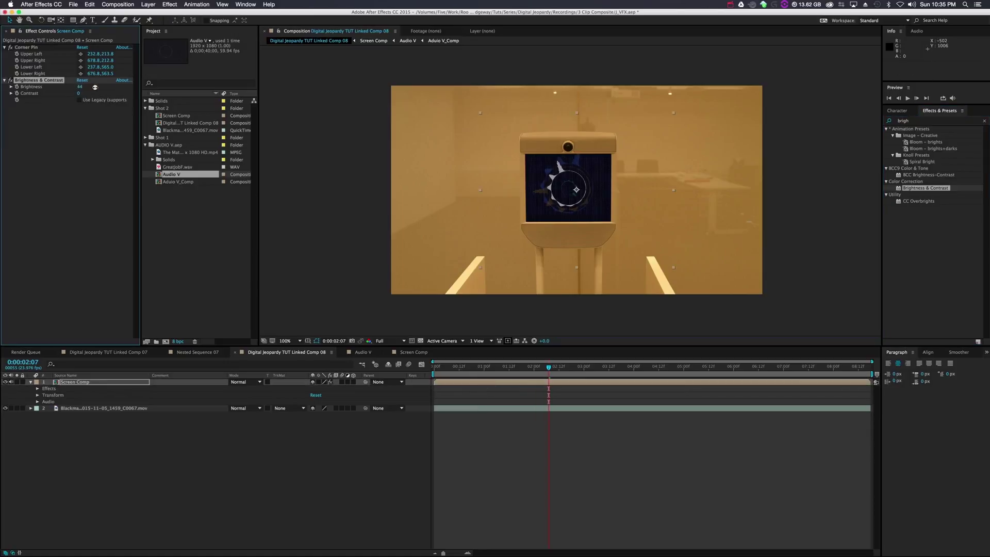
pyautogui.moveTo(118, 89); pyautogui.dragTo(151, 91)
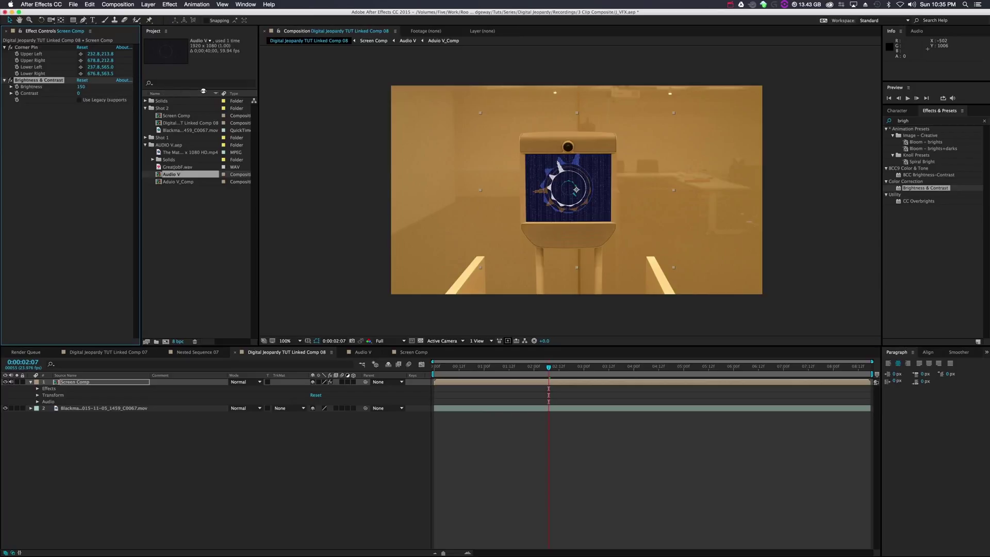
pyautogui.moveTo(548, 368); pyautogui.dragTo(573, 390)
# - Open Screen Comp then Audio V, drop the [Blue] layer's opacity near zero, and return to Linked Comp 08
pyautogui.click(543, 449)
pyautogui.click(522, 382)
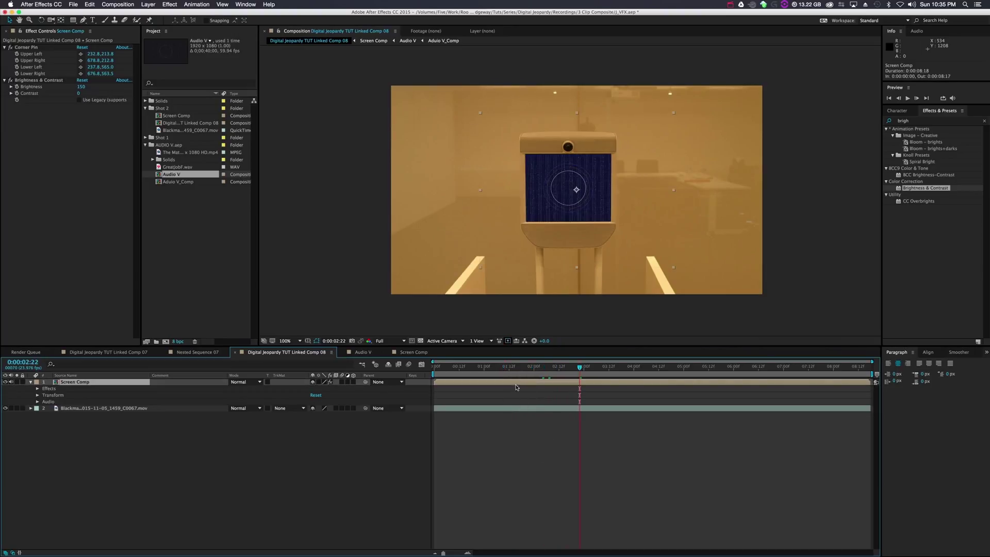
pyautogui.doubleClick(517, 387)
pyautogui.click(72, 383)
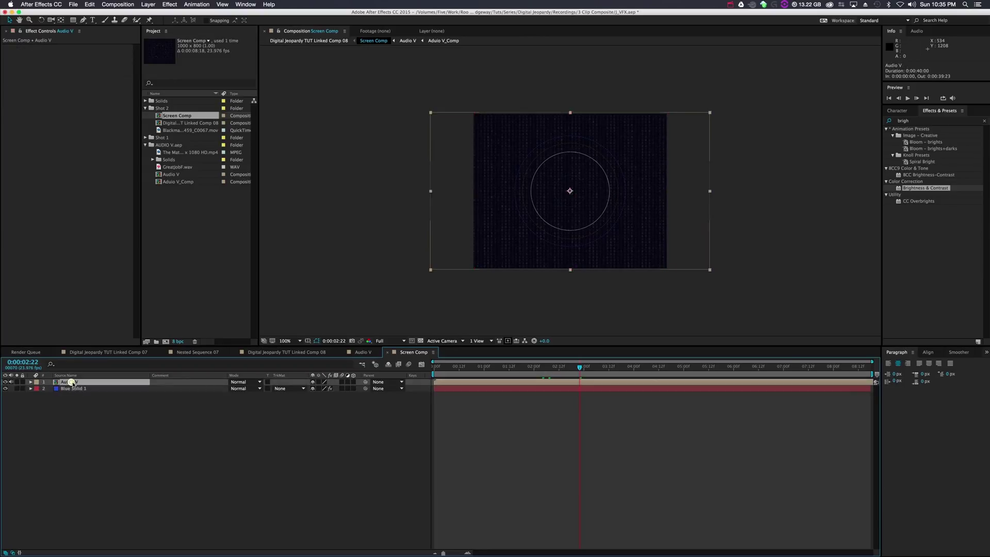
pyautogui.doubleClick(72, 382)
pyautogui.click(72, 408)
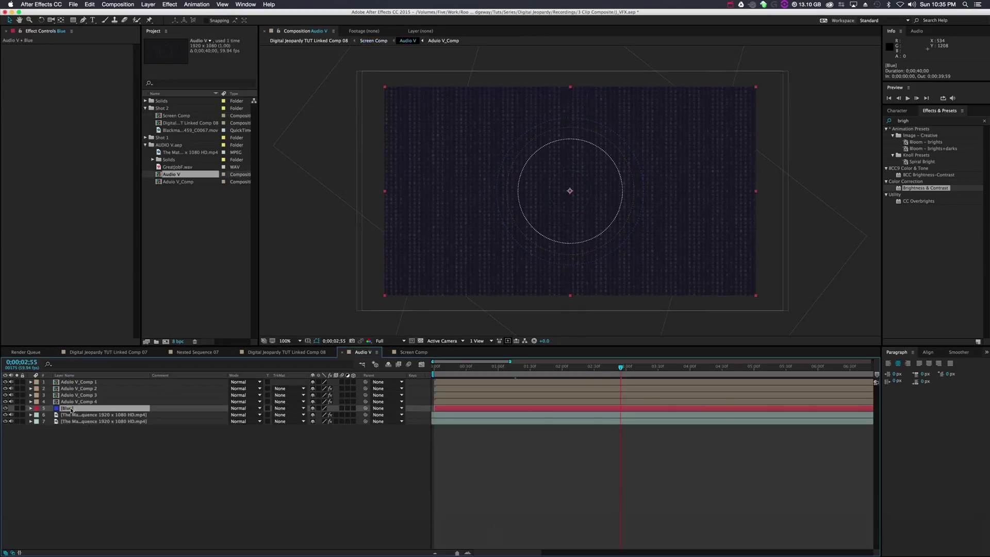
pyautogui.press('t')
pyautogui.moveTo(312, 415); pyautogui.dragTo(307, 416)
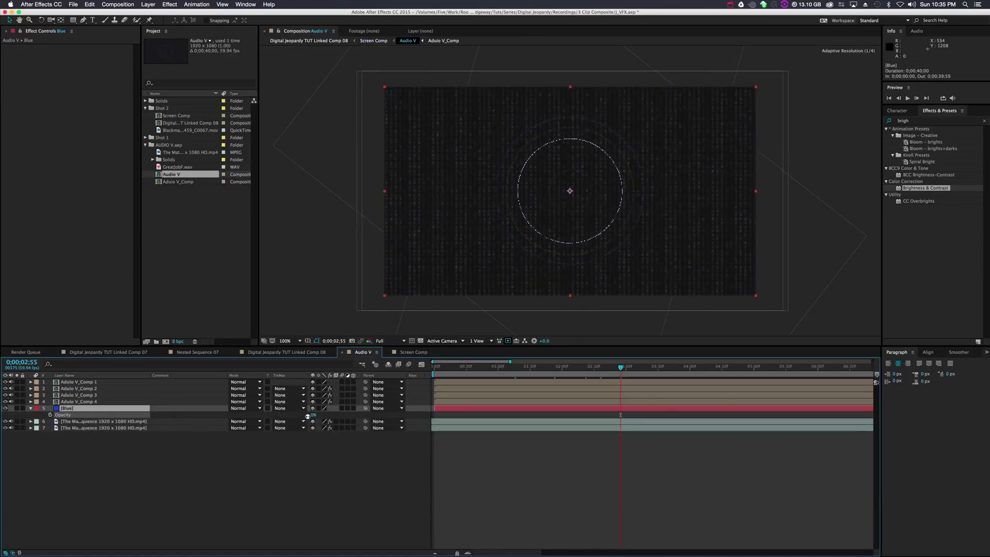
pyautogui.click(316, 499)
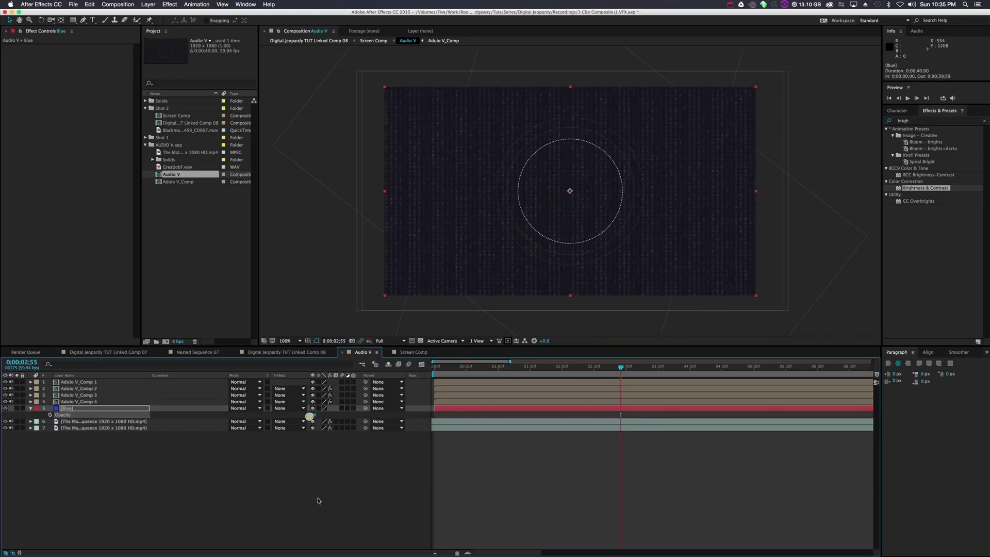
pyautogui.click(305, 41)
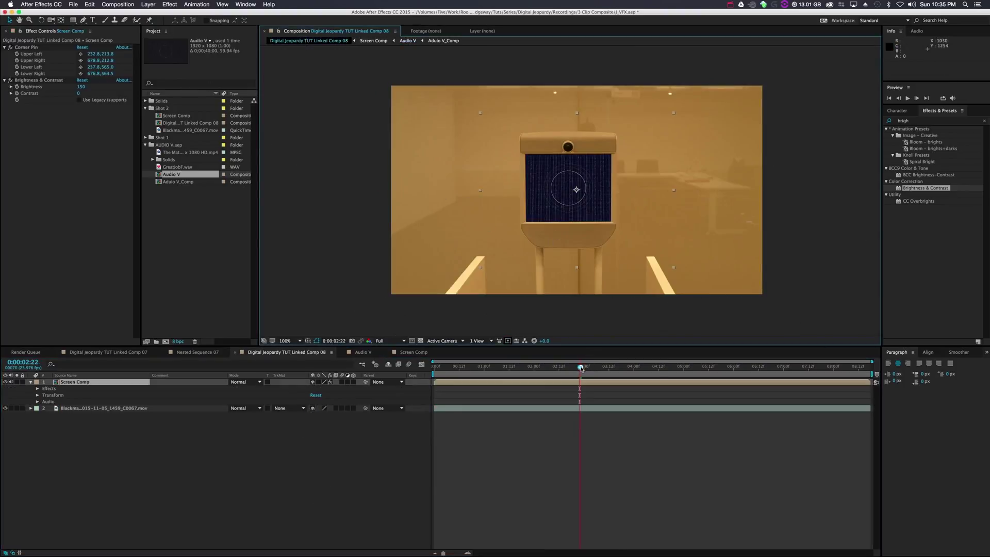
# - At 0:00:04:12, add Magic Bullet Looks to the robot footage layer and open the Looks editor via Edit
pyautogui.moveTo(581, 369); pyautogui.dragTo(659, 367)
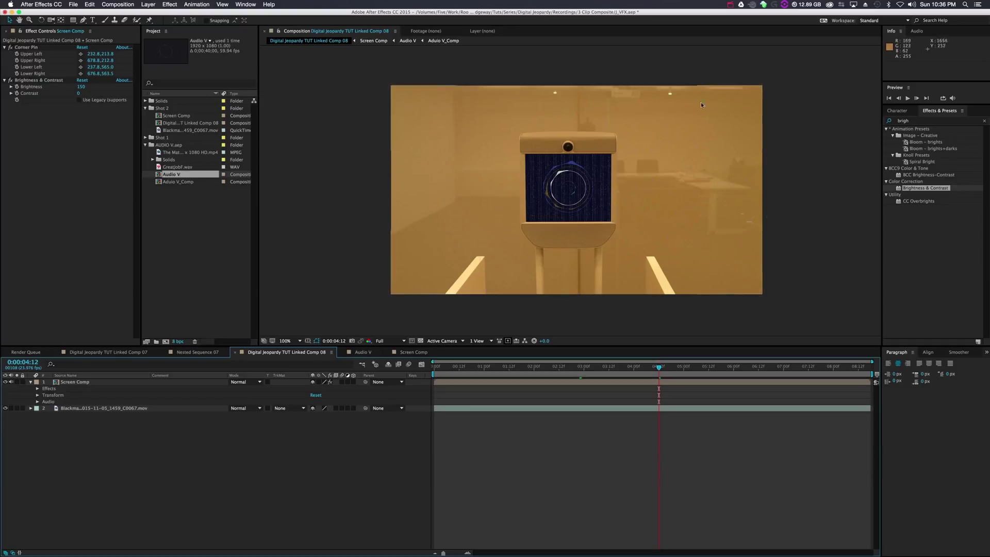
pyautogui.click(910, 263)
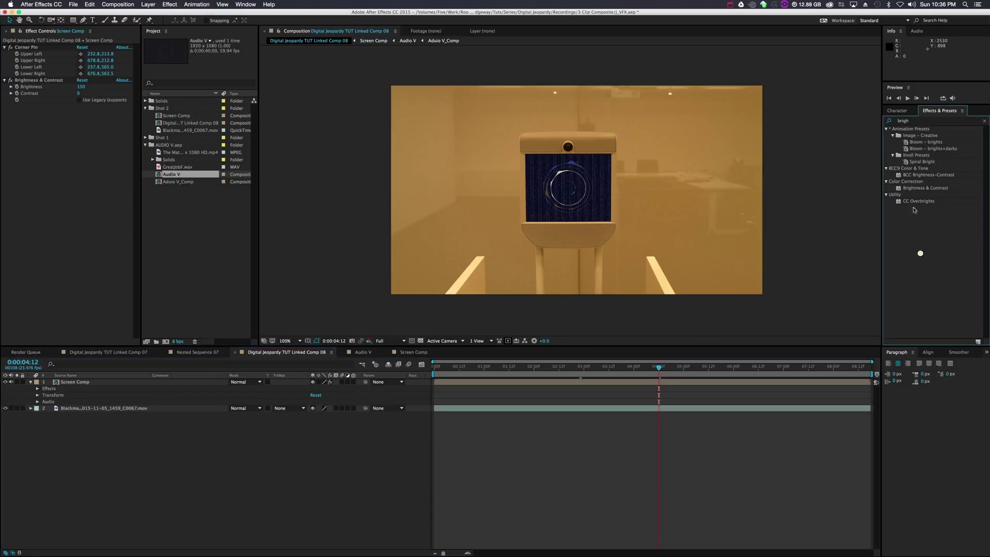
pyautogui.click(917, 122)
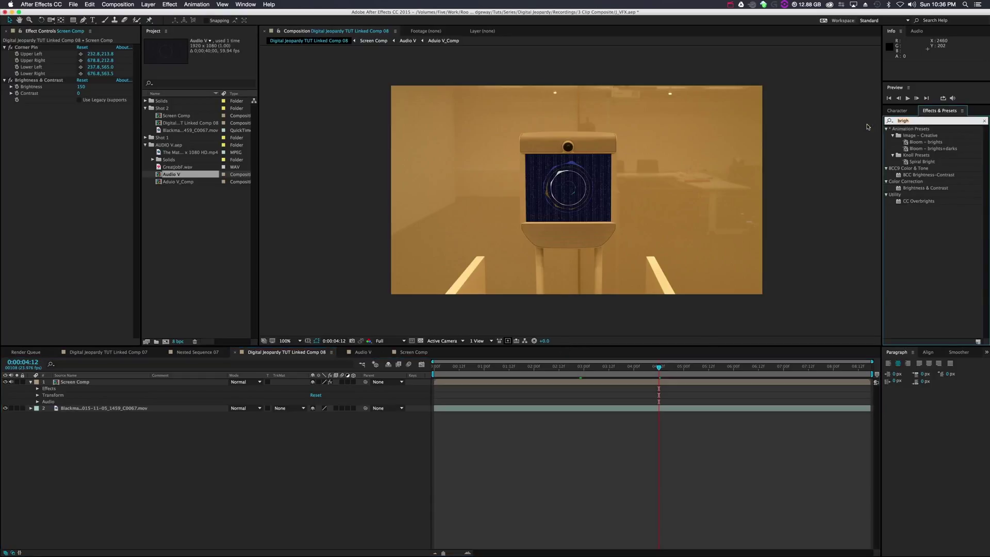
pyautogui.write('look')
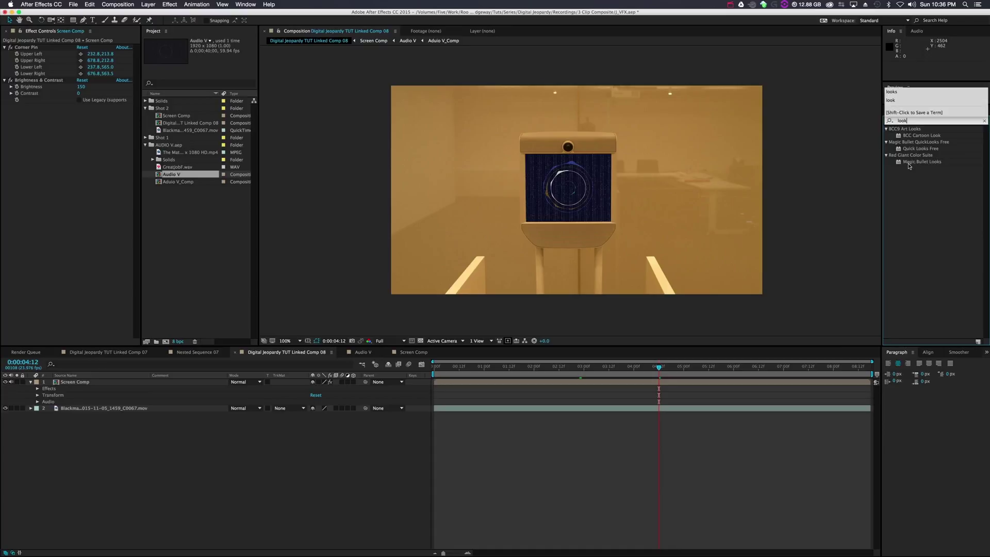
pyautogui.moveTo(921, 161); pyautogui.dragTo(133, 411)
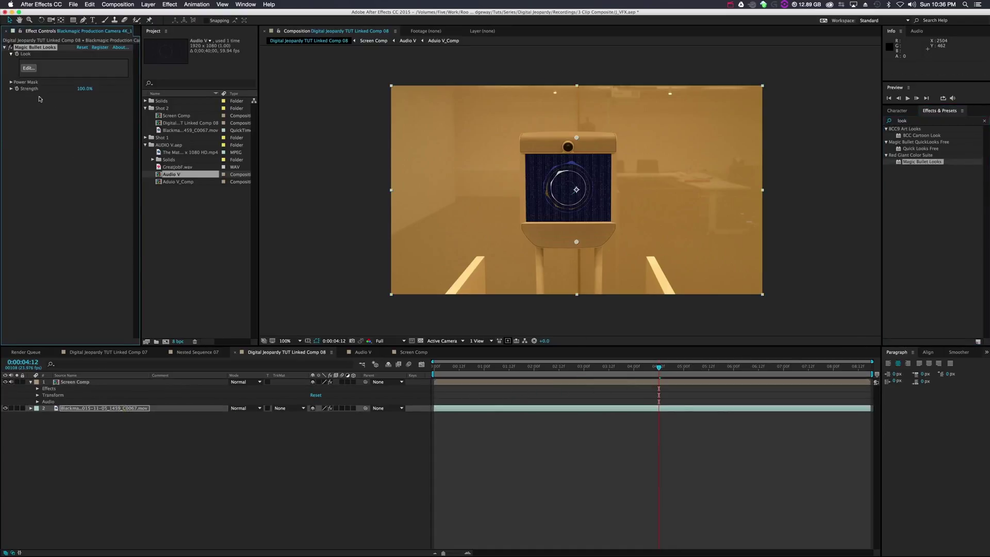
pyautogui.click(29, 69)
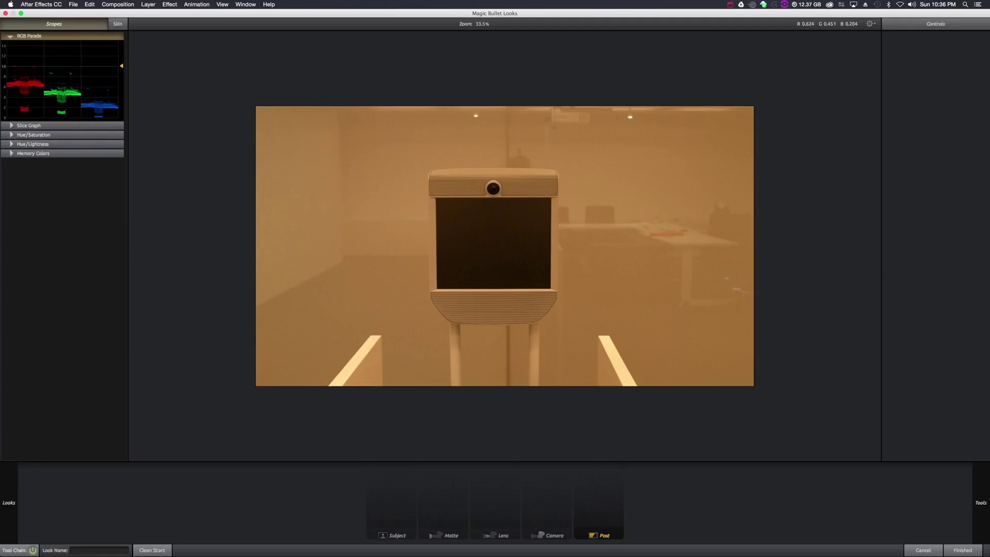
# - Add a Warm/Cool tool and shift the orange shot cooler toward olive
pyautogui.moveTo(986, 233)
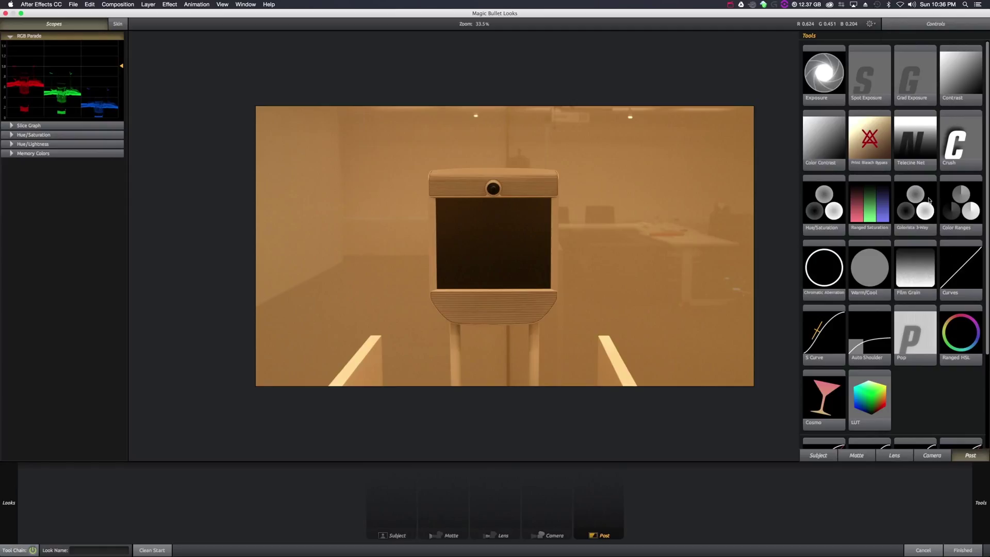
pyautogui.doubleClick(870, 267)
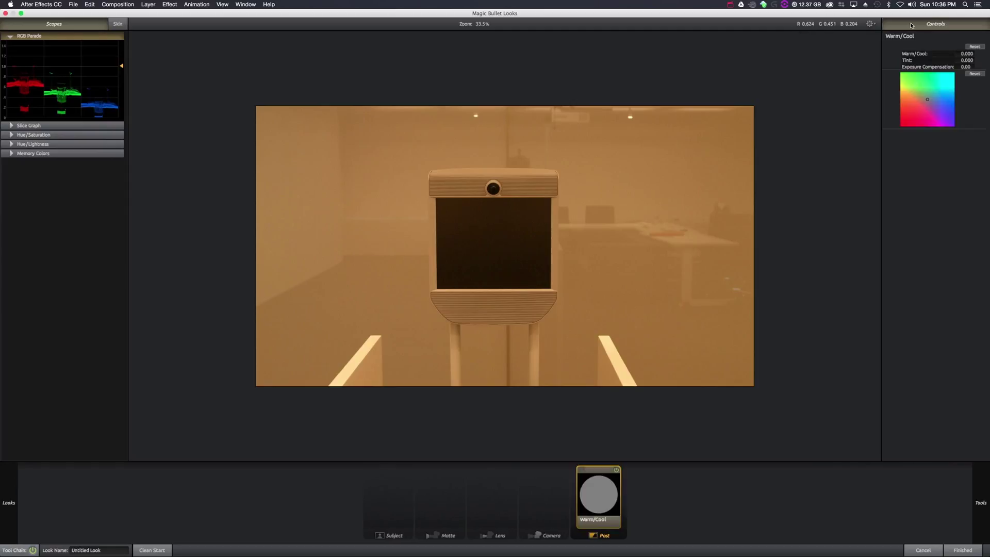
pyautogui.moveTo(964, 53); pyautogui.dragTo(852, 399)
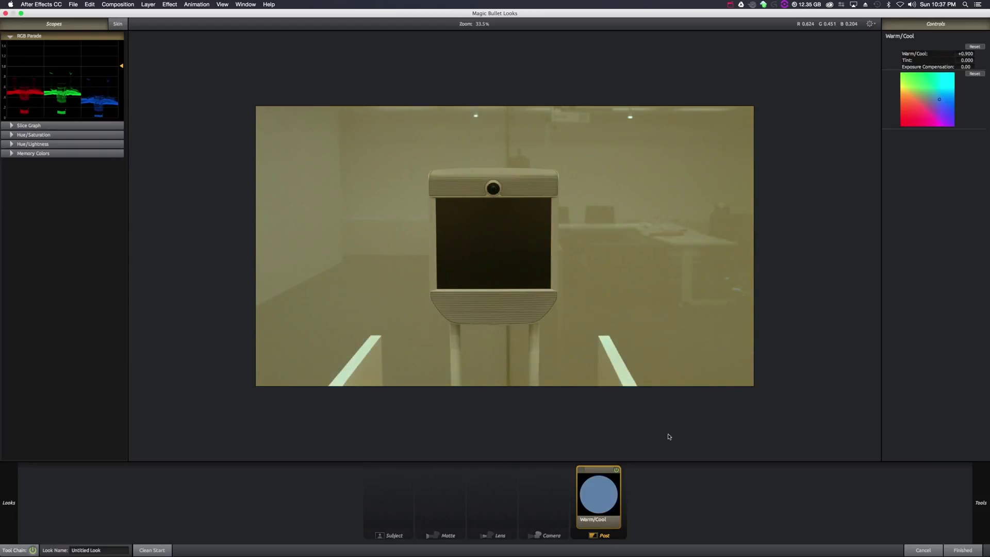
# - Add Ranged Saturation with Highlight saturation 0% and Shadow saturation 64%
pyautogui.moveTo(988, 318)
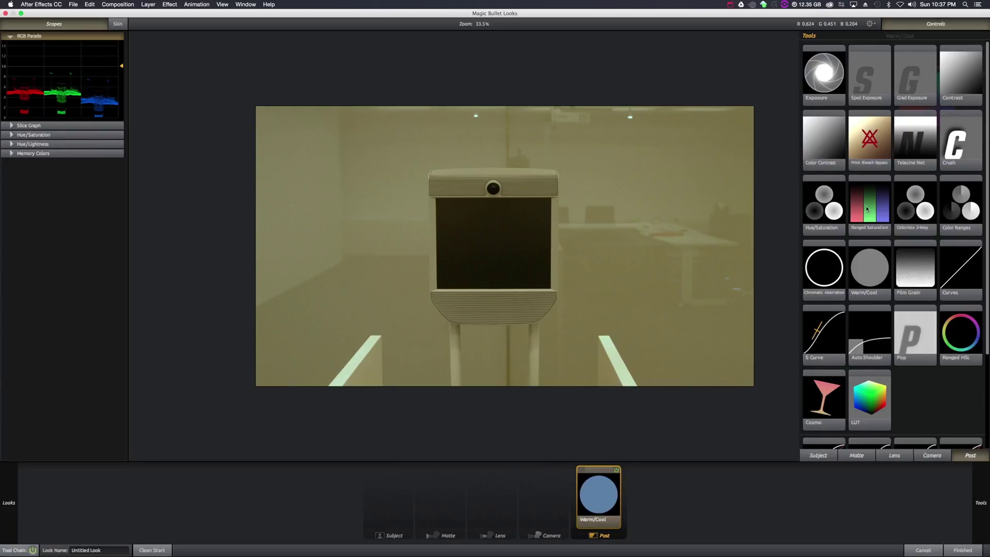
pyautogui.doubleClick(867, 208)
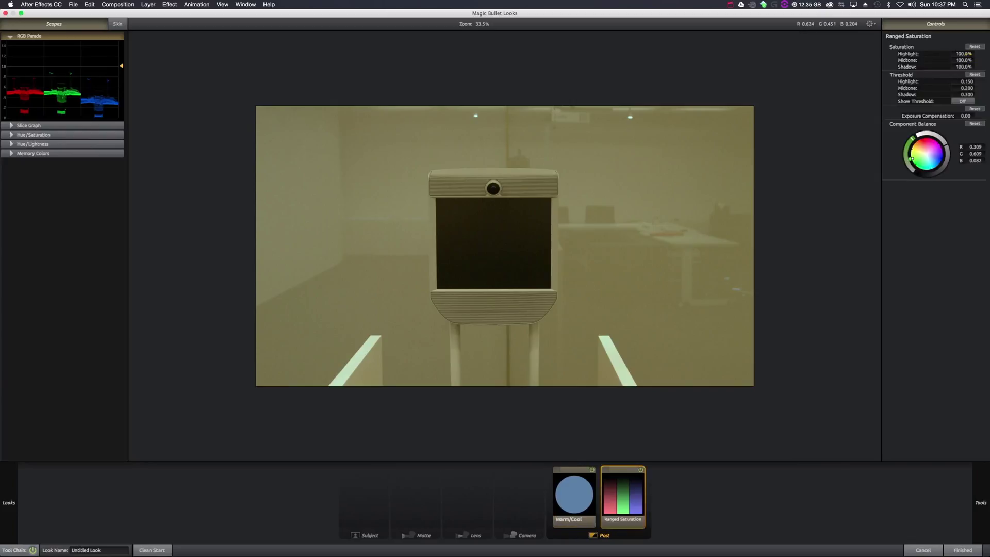
pyautogui.moveTo(967, 54); pyautogui.dragTo(968, 54)
pyautogui.moveTo(963, 67); pyautogui.dragTo(964, 67)
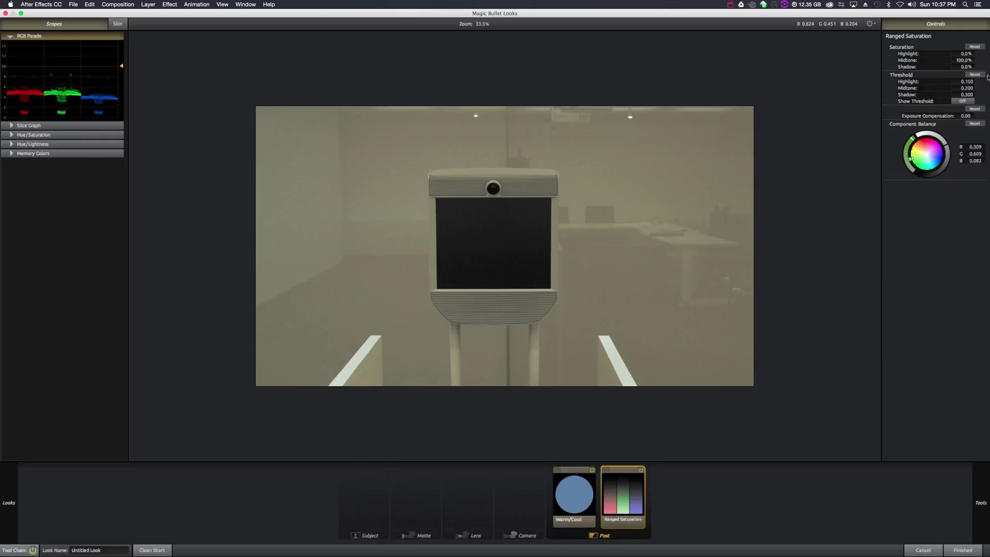
pyautogui.moveTo(965, 66); pyautogui.dragTo(966, 66)
# - Add a Ranged HSL tool and pull the Yellow saturation down
pyautogui.moveTo(962, 380)
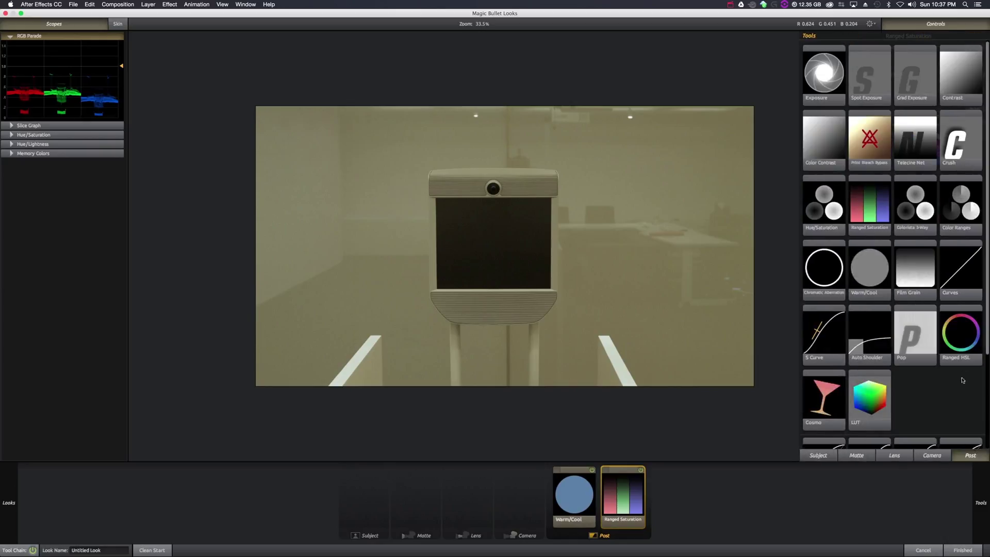
pyautogui.click(969, 349)
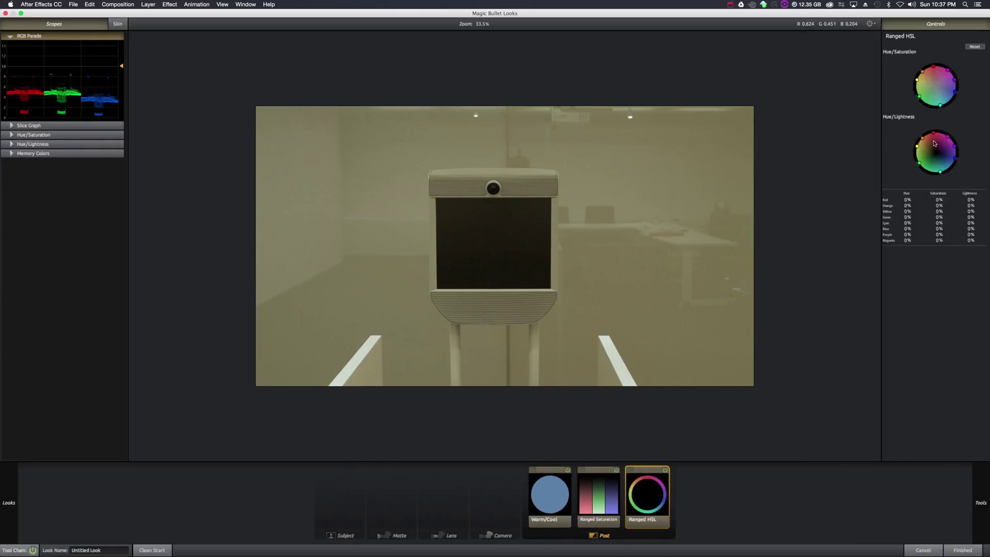
pyautogui.moveTo(918, 79); pyautogui.dragTo(935, 86)
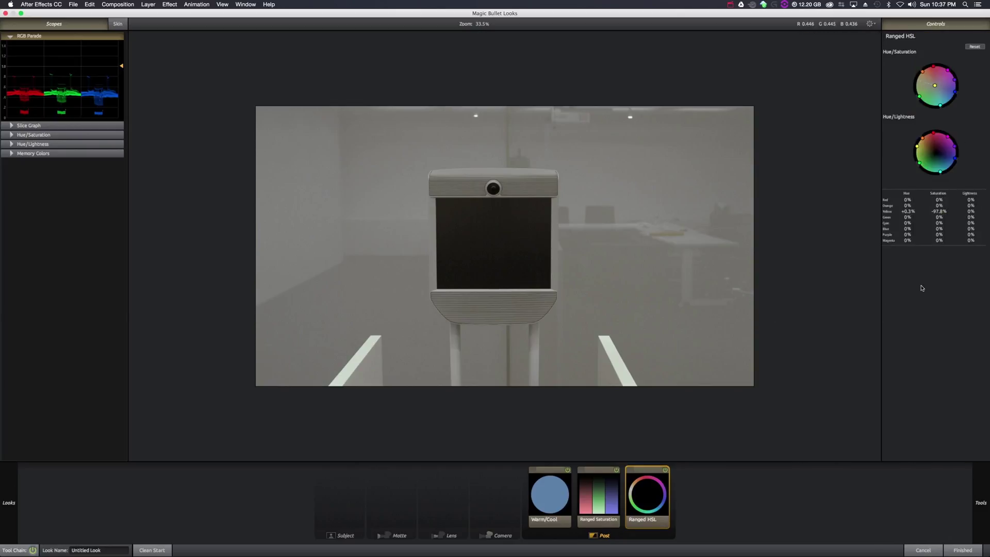
# - Add an Exposure tool at +1.30 stops and finish the look
pyautogui.moveTo(987, 271)
pyautogui.doubleClick(823, 76)
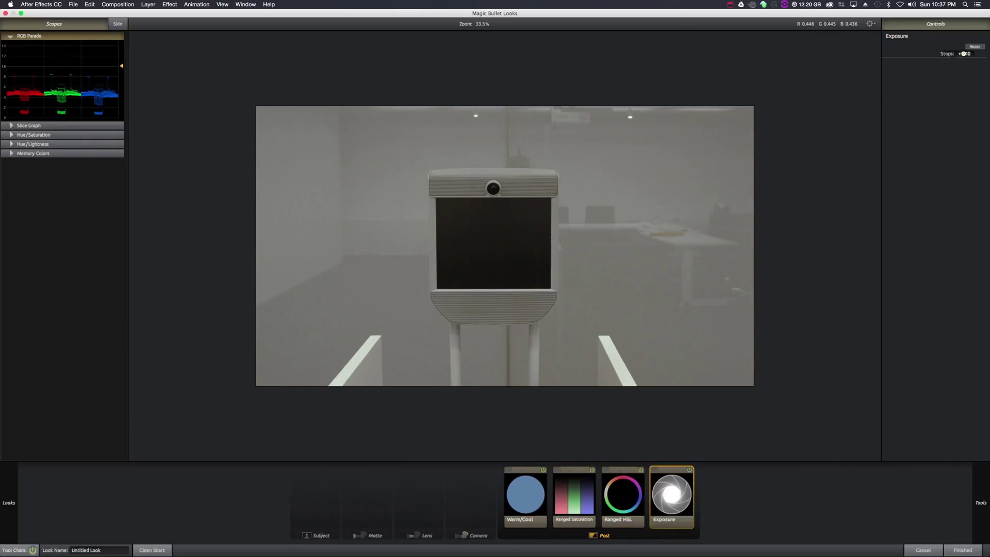
pyautogui.moveTo(963, 53); pyautogui.dragTo(964, 53)
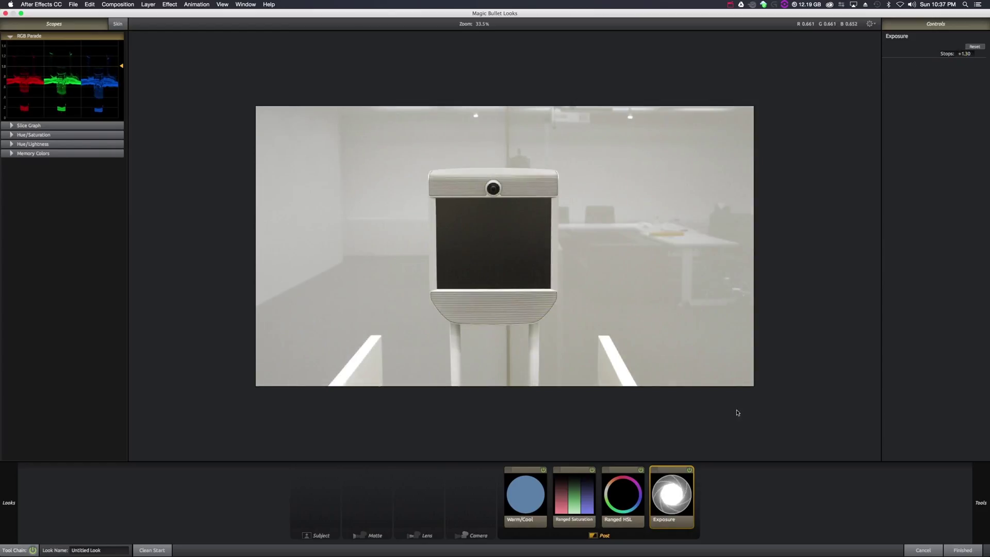
pyautogui.click(951, 550)
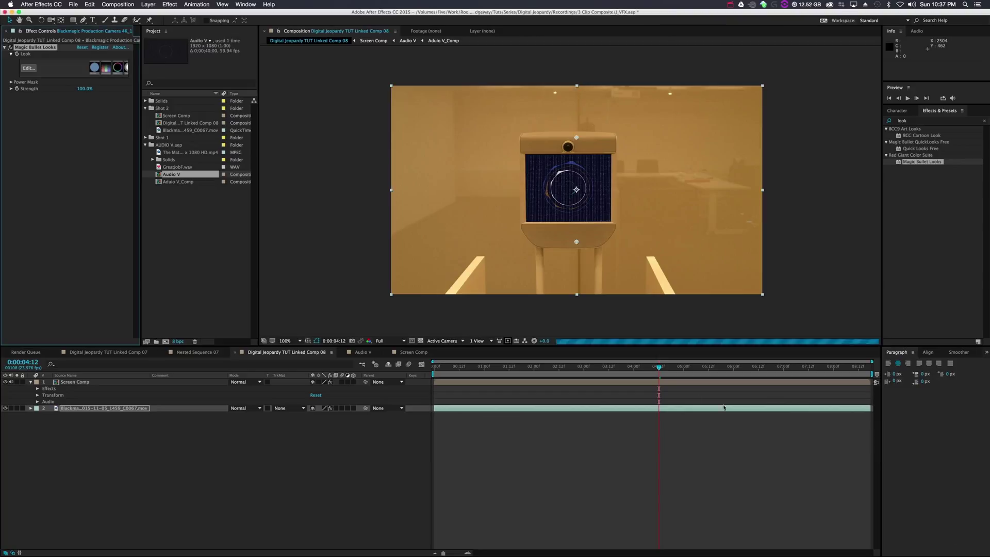
# - At 0:00:03:22, toggle the Magic Bullet Looks effect off and on to compare, leaving it enabled
pyautogui.click(593, 428)
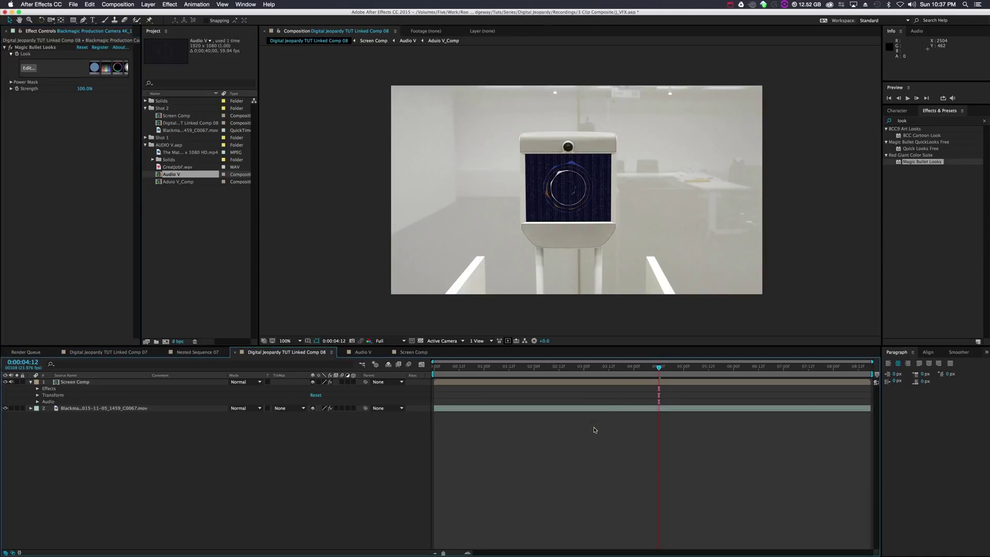
pyautogui.moveTo(660, 367); pyautogui.dragTo(629, 380)
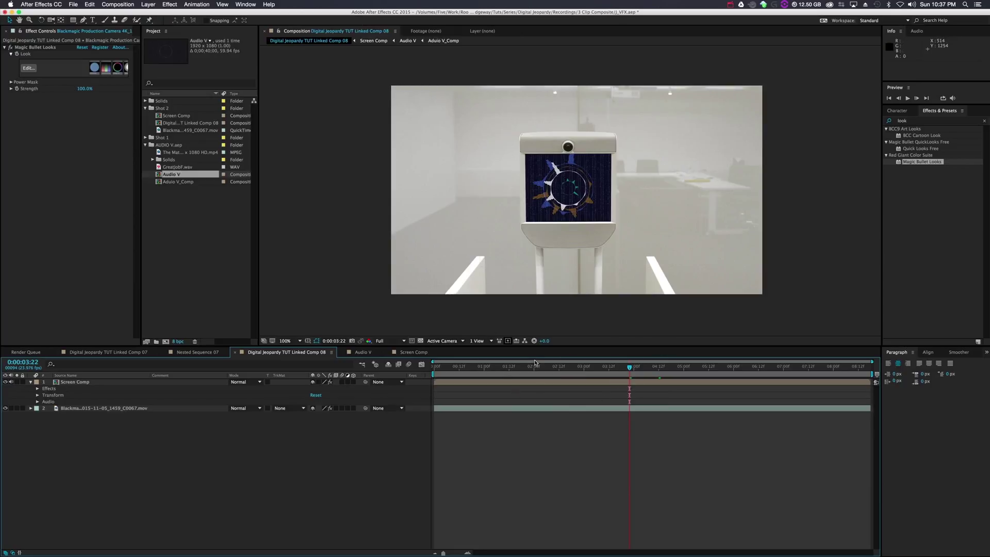
pyautogui.click(9, 46)
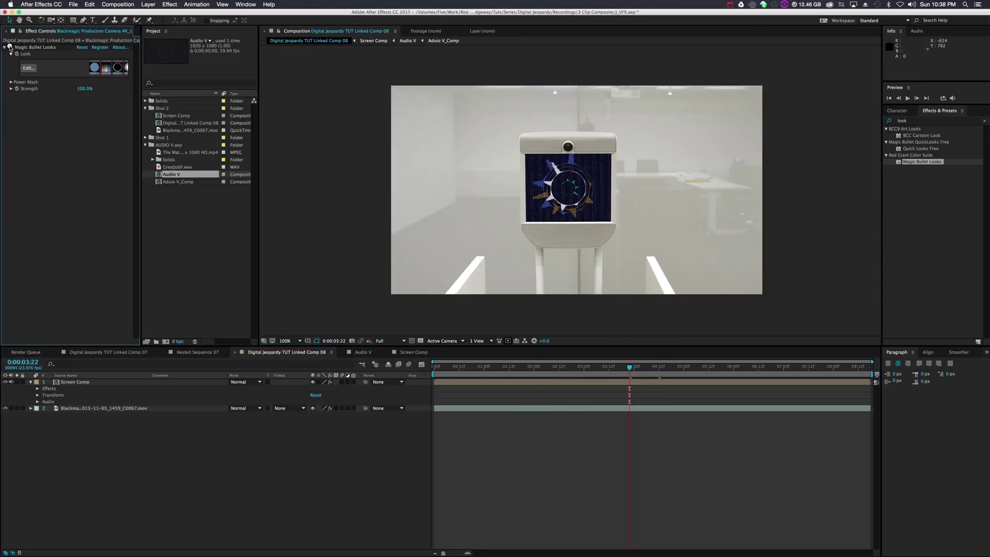
pyautogui.click(10, 47)
pyautogui.click(9, 47)
pyautogui.click(9, 47)
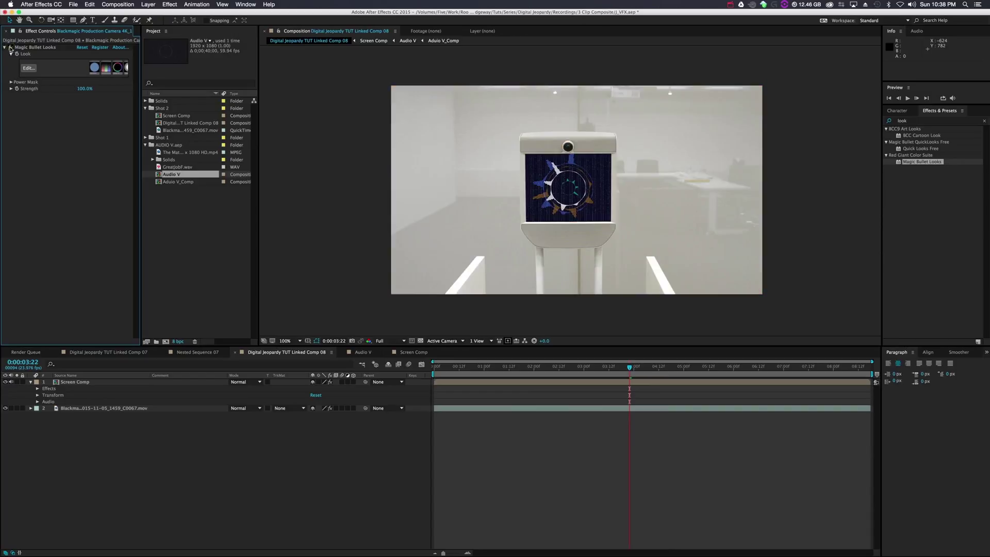
# - Collapse the Screen Comp layer's properties and leave the layer selected
pyautogui.click(550, 459)
pyautogui.click(471, 382)
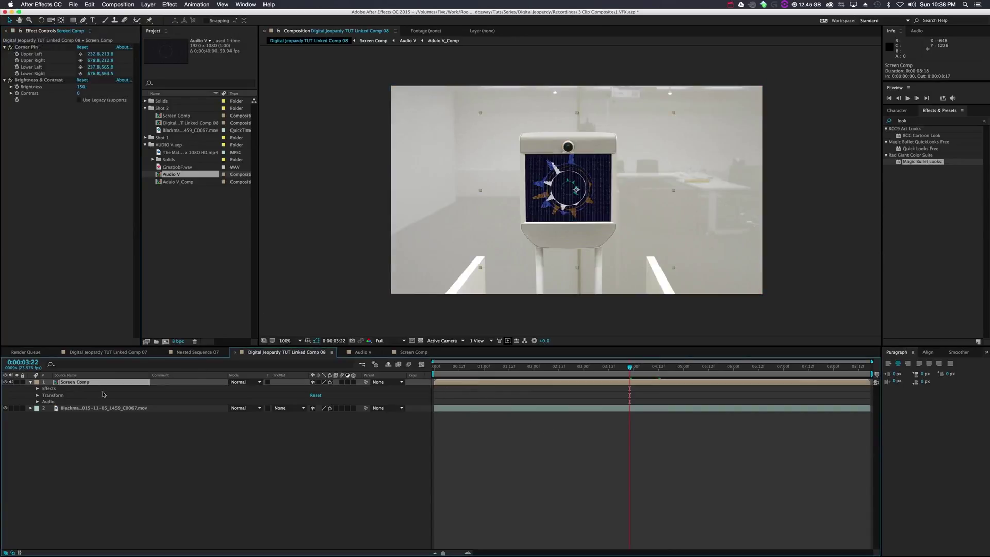
pyautogui.click(31, 382)
pyautogui.click(77, 422)
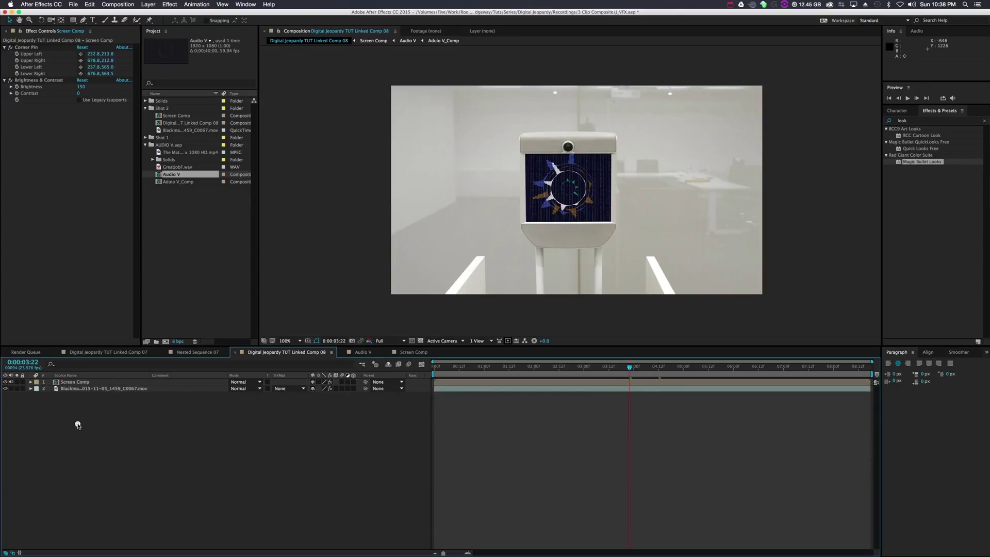
pyautogui.click(72, 382)
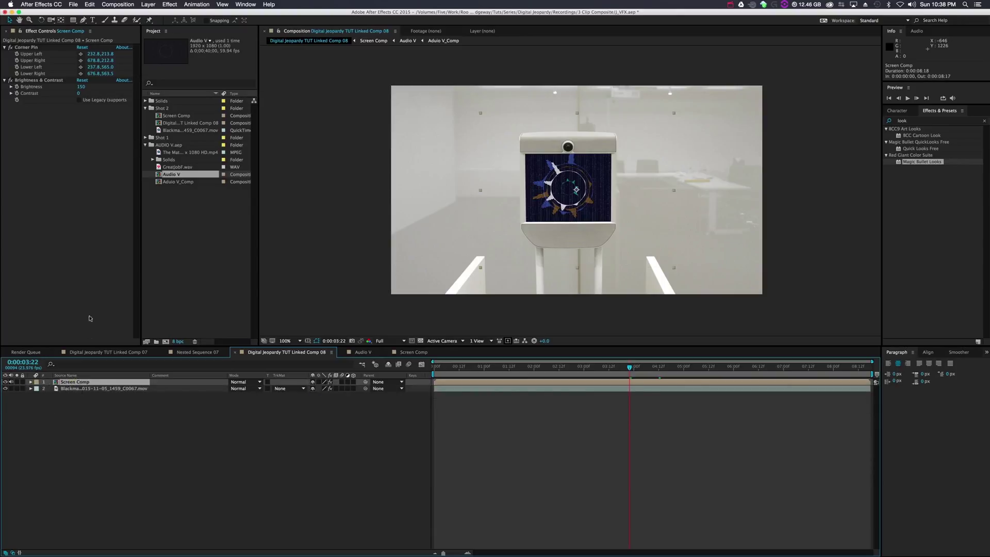
# - Add an Inner Glow layer style to Screen Comp from the Layer > Layer Styles menu
pyautogui.click(147, 5)
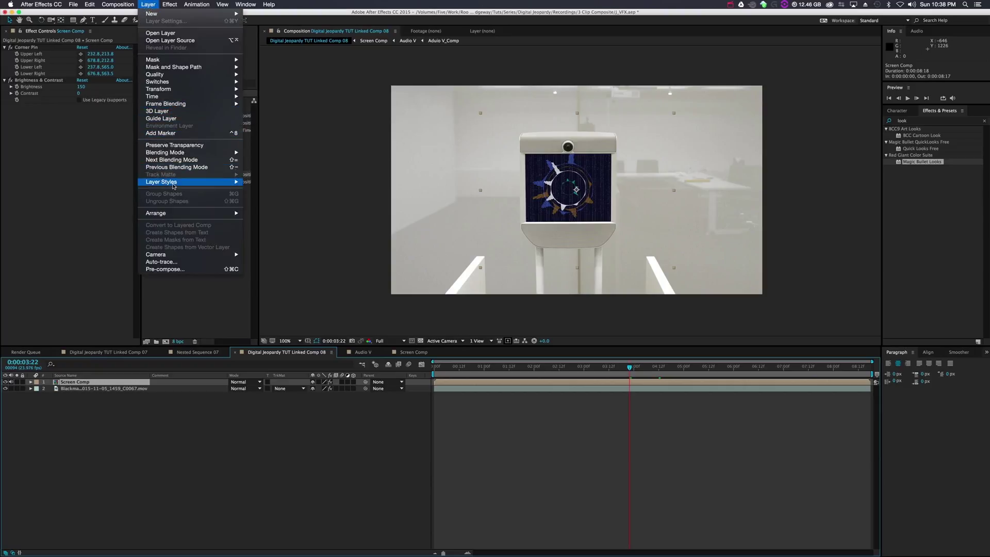
pyautogui.moveTo(186, 185)
pyautogui.click(297, 230)
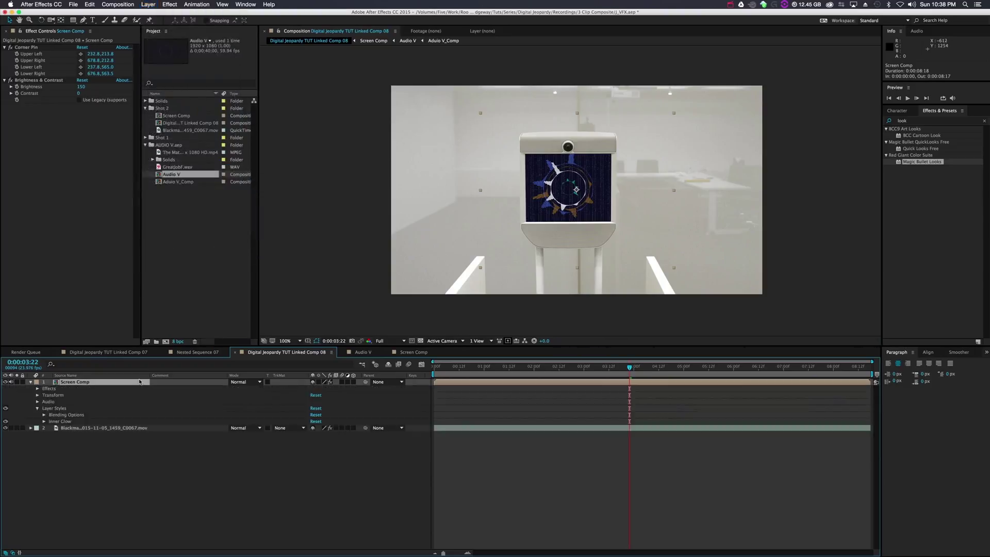
pyautogui.click(44, 422)
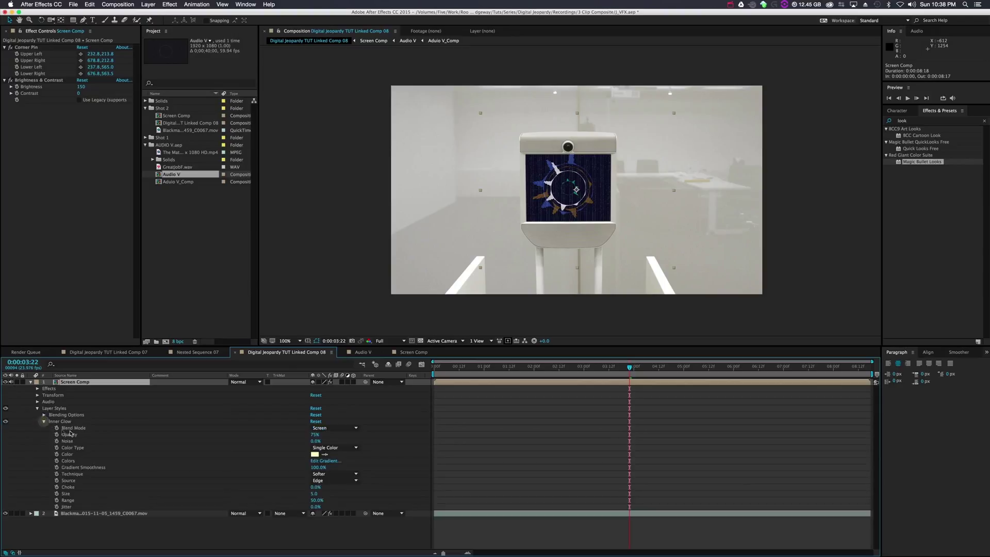
# - Set the inner glow to colour #242424, 100% opacity, size 28 and Normal blend mode
pyautogui.click(315, 454)
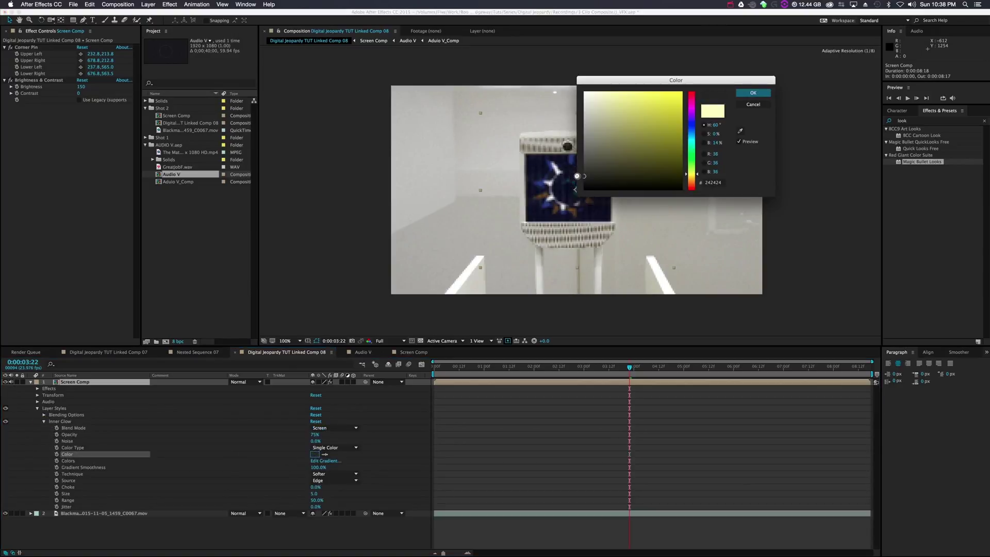
pyautogui.click(752, 93)
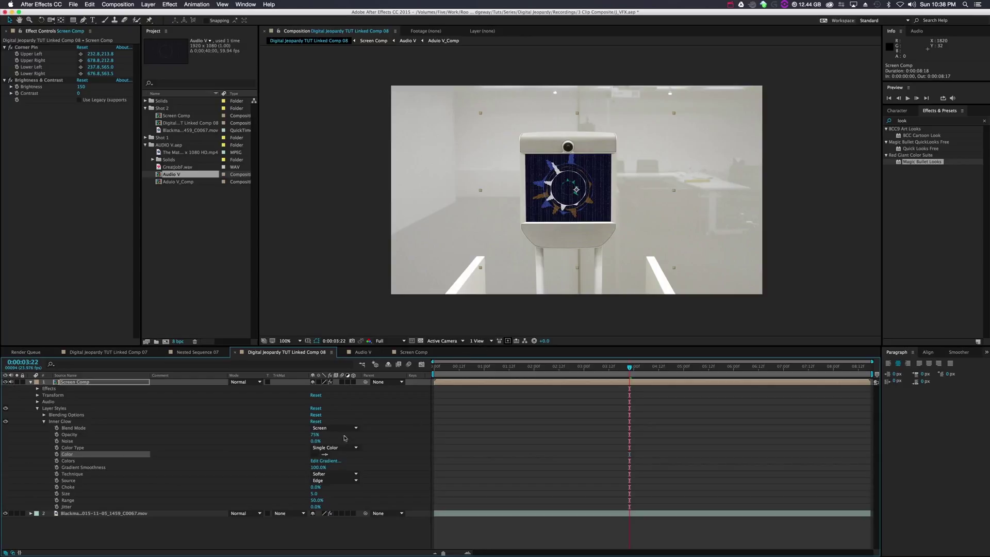
pyautogui.moveTo(312, 436); pyautogui.dragTo(453, 444)
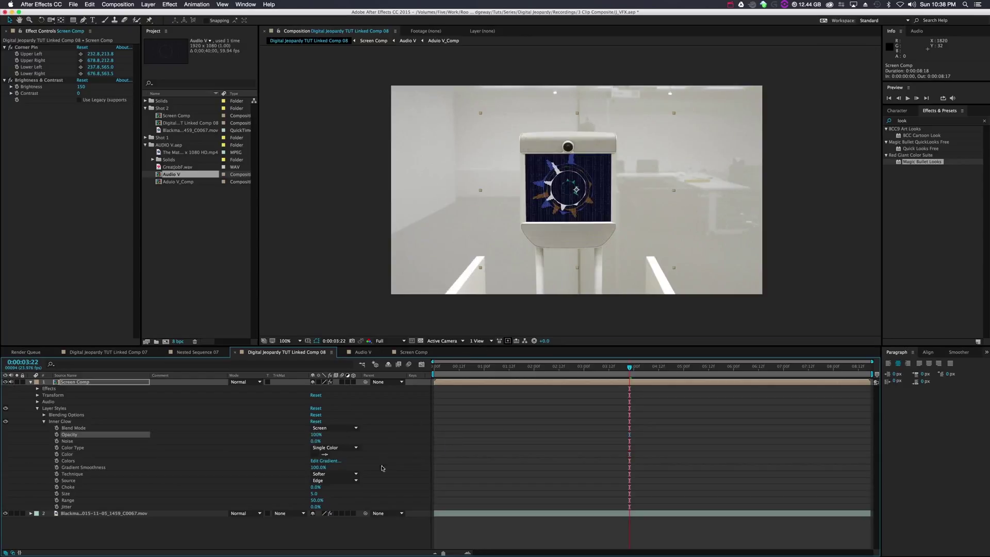
pyautogui.moveTo(312, 495); pyautogui.dragTo(326, 493)
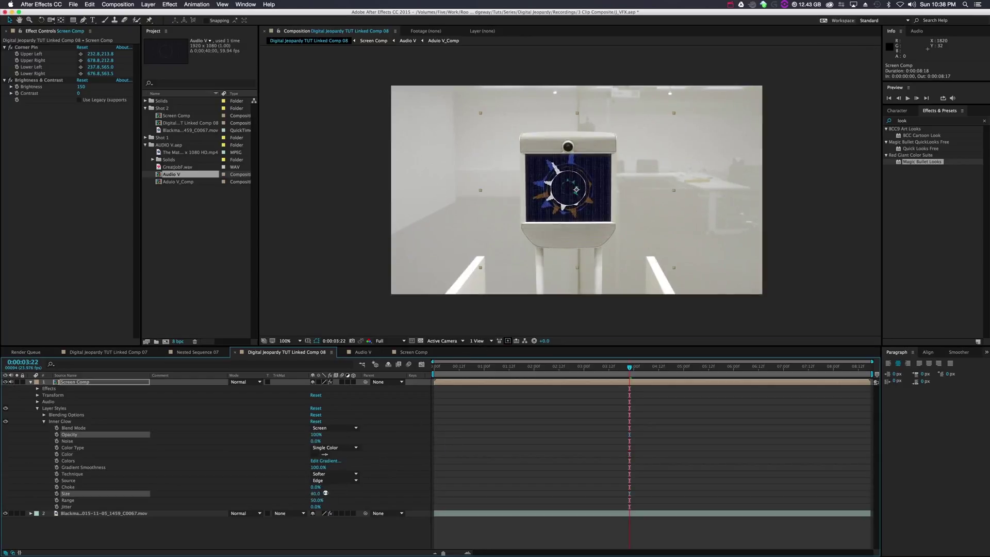
pyautogui.click(338, 428)
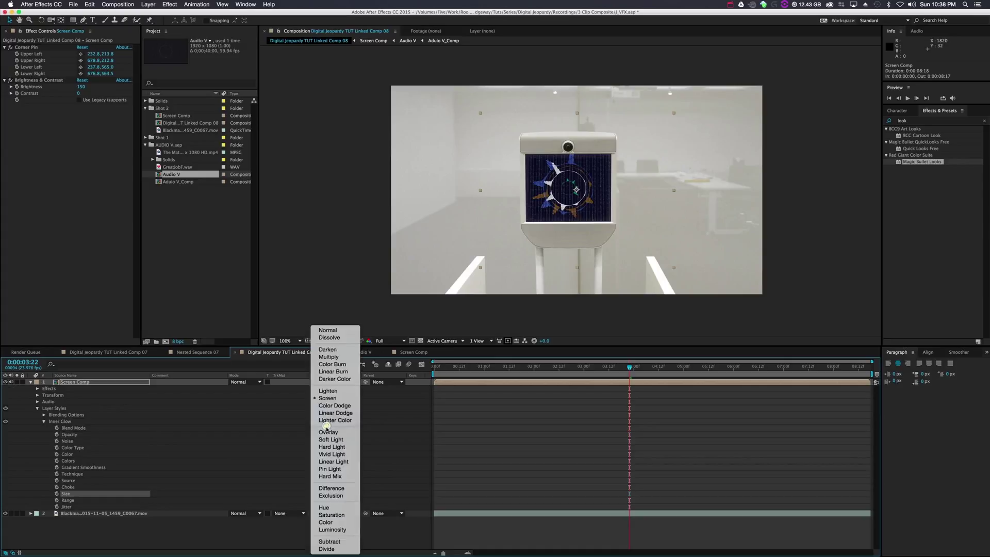
pyautogui.click(326, 331)
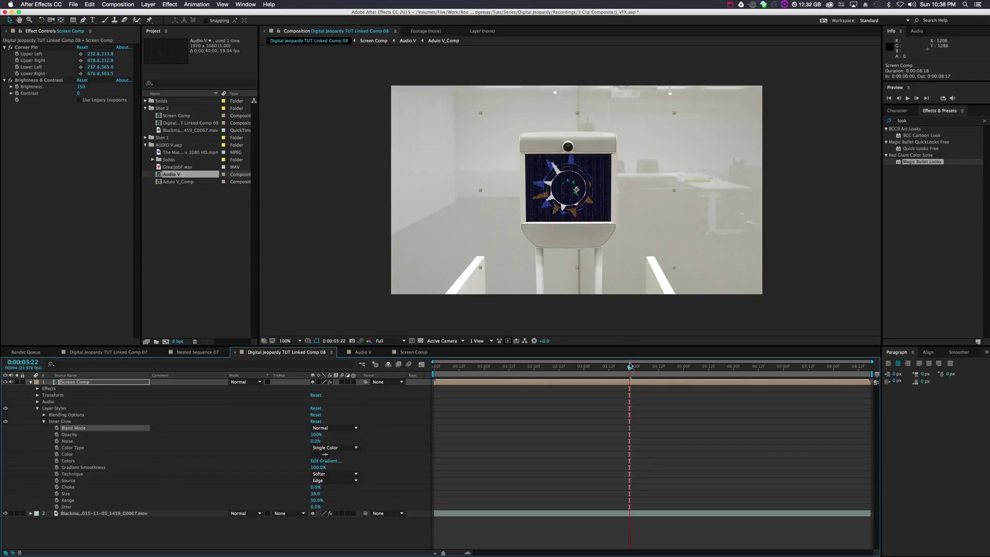
pyautogui.click(546, 370)
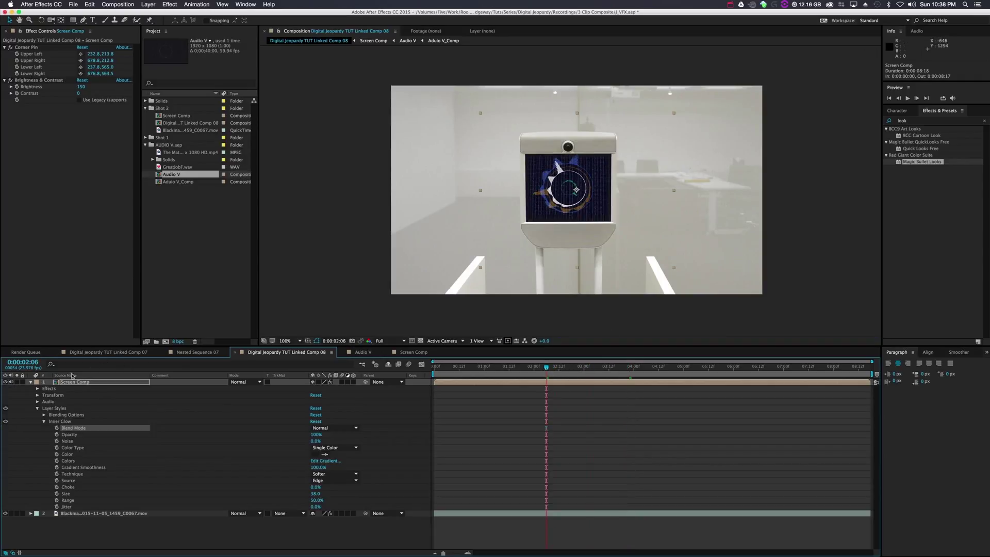
# - Open Screen Comp, Audio V and Aduio V_Comp, then preview the GreatJobF.wav visualizer
pyautogui.click(30, 382)
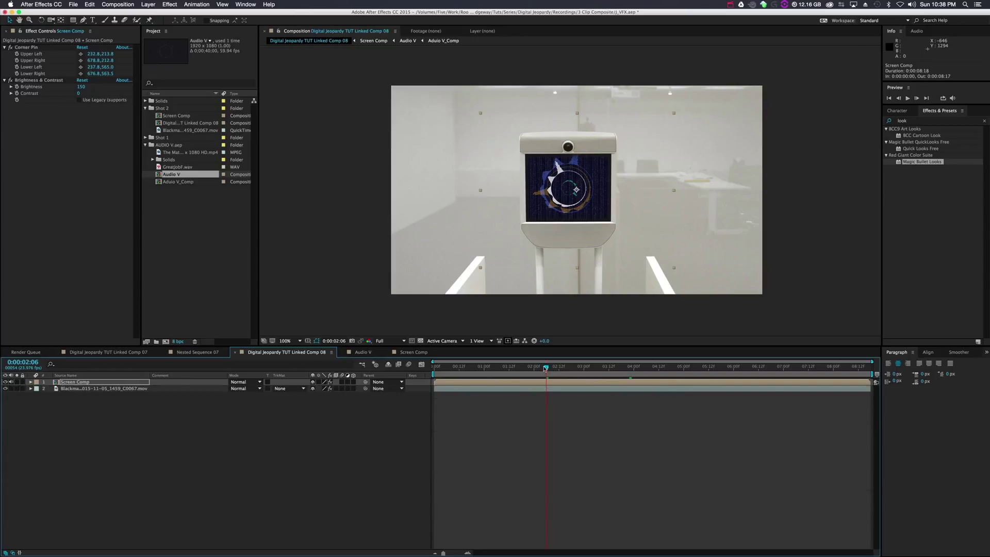
pyautogui.moveTo(545, 368); pyautogui.dragTo(459, 368)
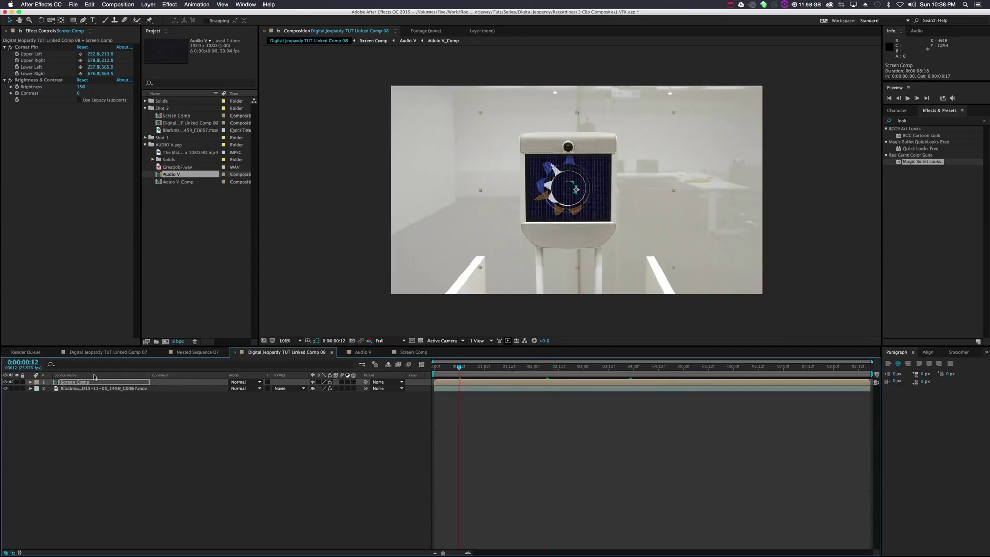
pyautogui.doubleClick(74, 382)
pyautogui.doubleClick(73, 381)
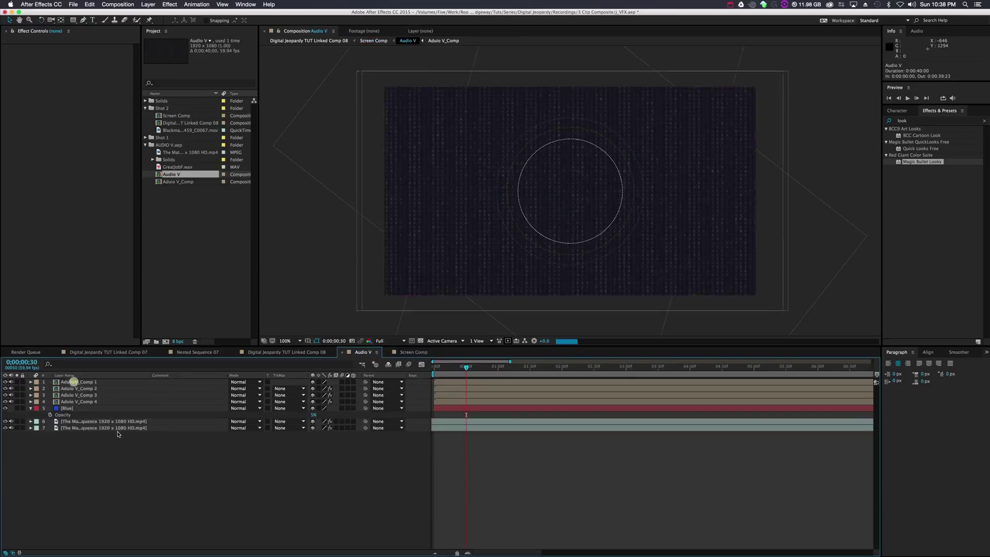
pyautogui.doubleClick(78, 401)
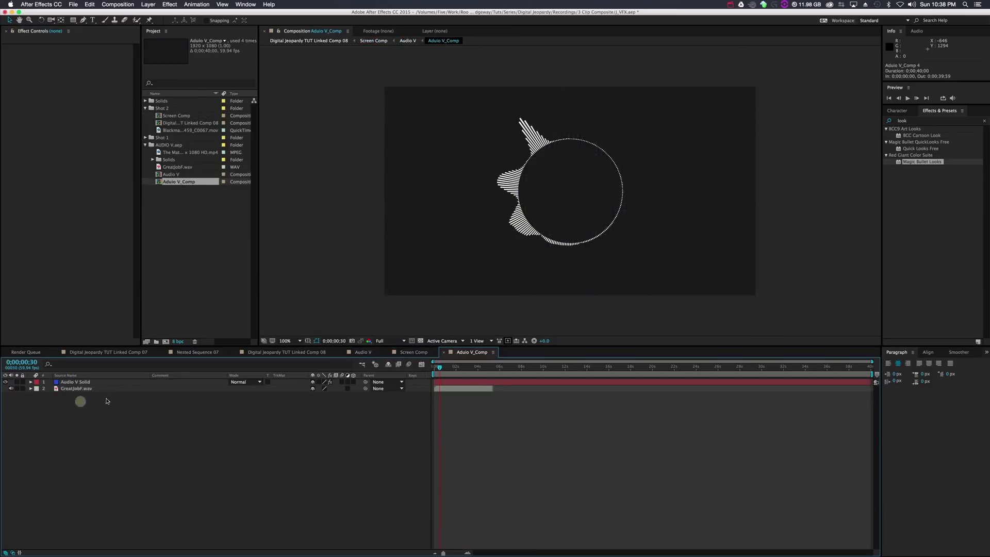
pyautogui.click(78, 389)
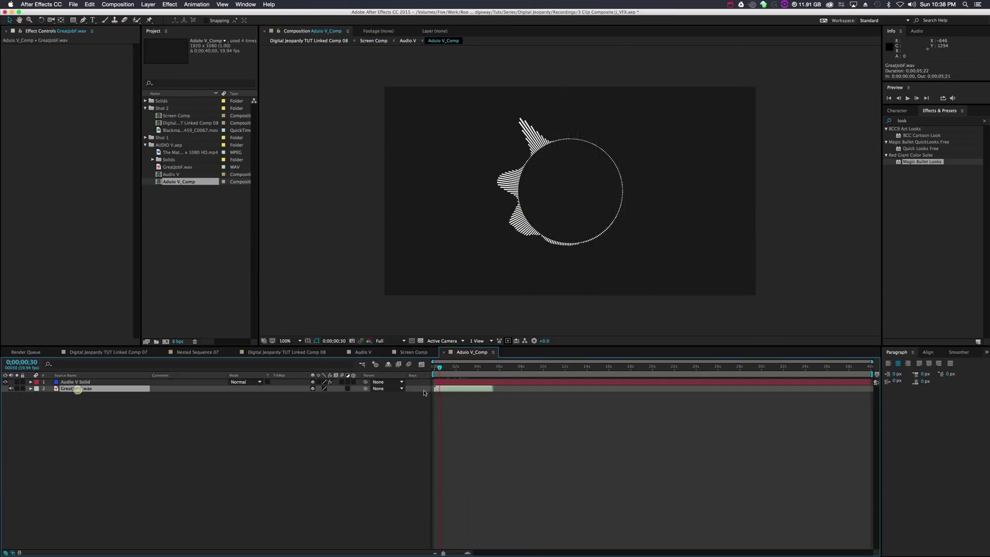
pyautogui.press('space')
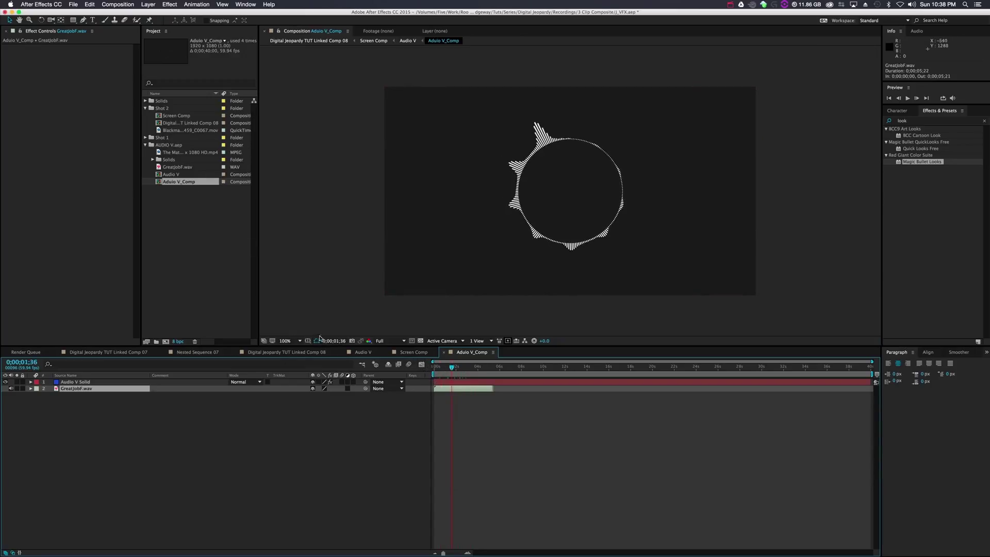
# - Go back to Linked Comp 08 at 0:00:00:23 and switch to QuickTime Player
pyautogui.click(322, 40)
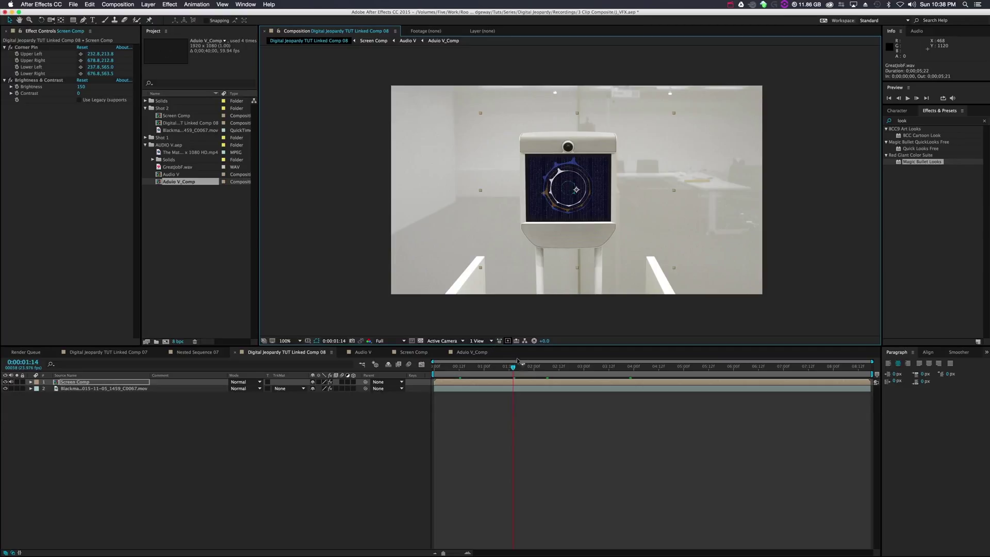
pyautogui.moveTo(514, 369); pyautogui.dragTo(482, 368)
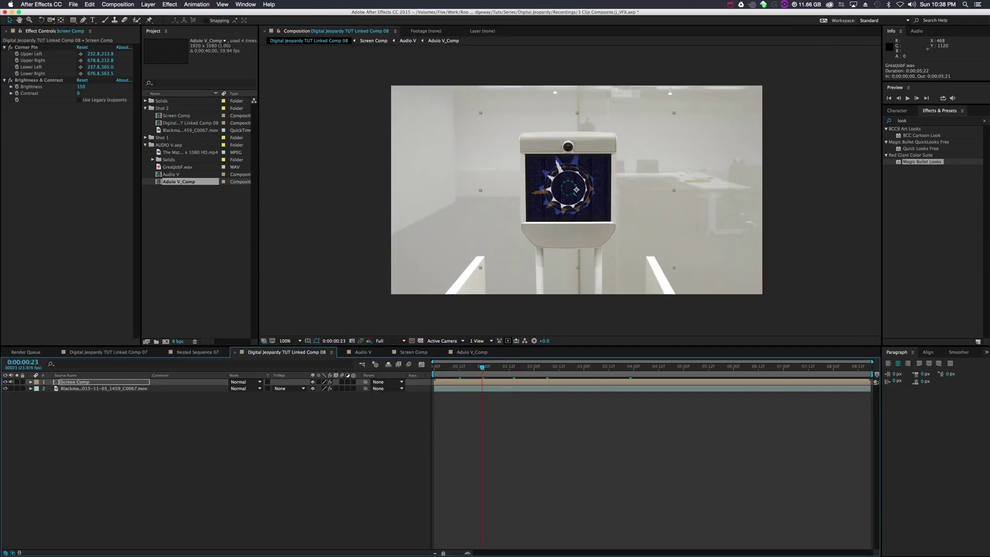
pyautogui.press('super+Tab')
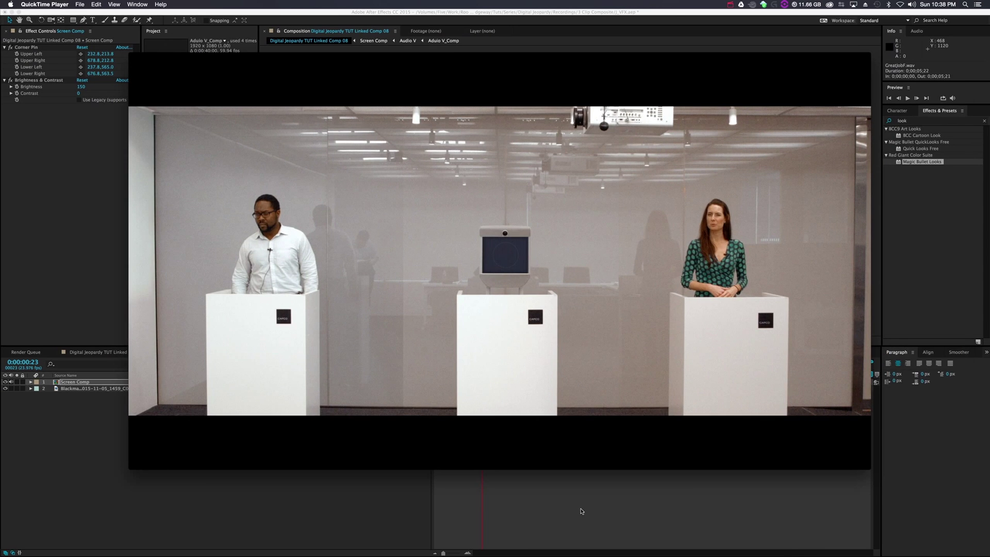
# - Scrub the draft movie to the robot-screen close-up, reposition the window, then minimize it
pyautogui.moveTo(443, 407)
pyautogui.moveTo(482, 402); pyautogui.dragTo(482, 401)
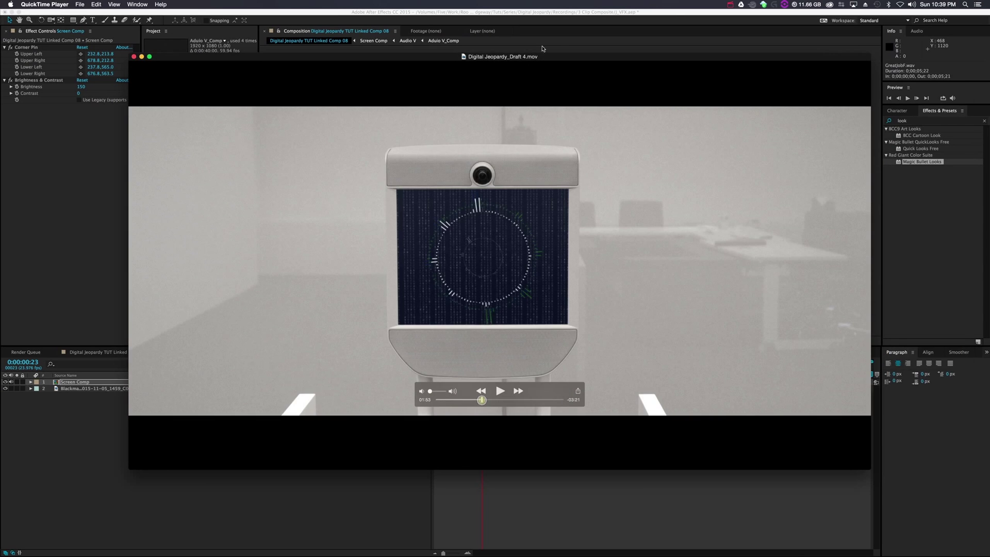
pyautogui.moveTo(547, 63); pyautogui.dragTo(621, 133)
pyautogui.click(199, 128)
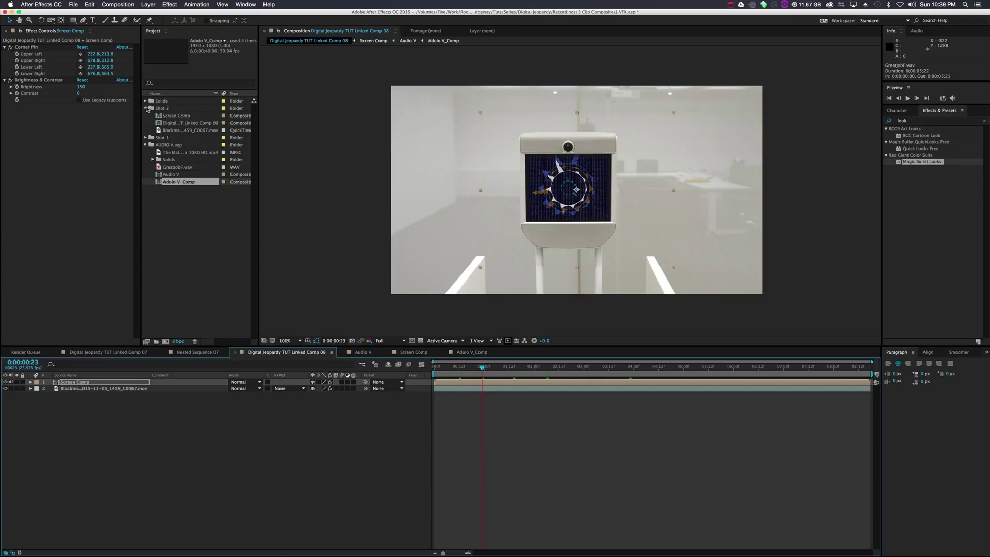
# - Open Nested Sequence 07 from Shot 1 and view Linked Comp 07 at 0:00:04:04
pyautogui.click(145, 138)
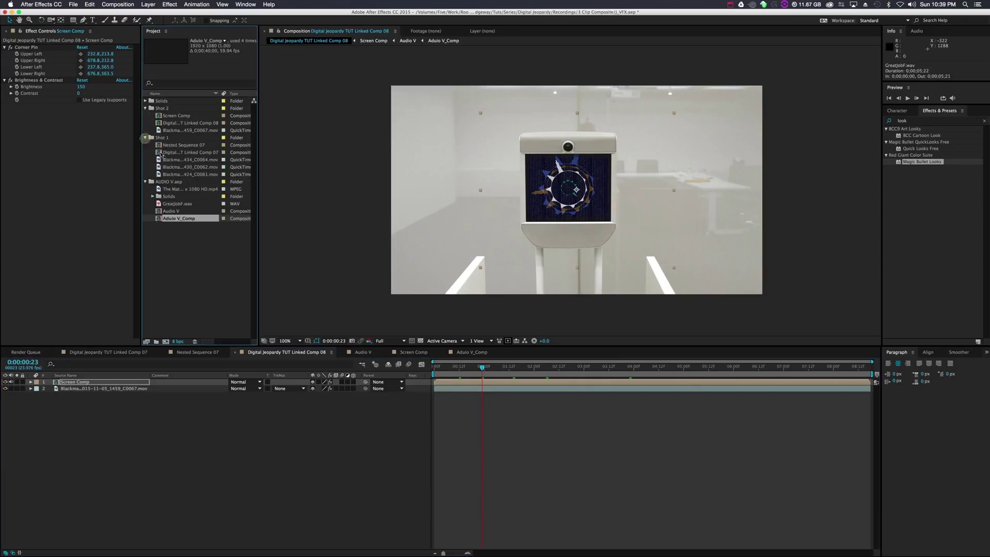
pyautogui.doubleClick(172, 146)
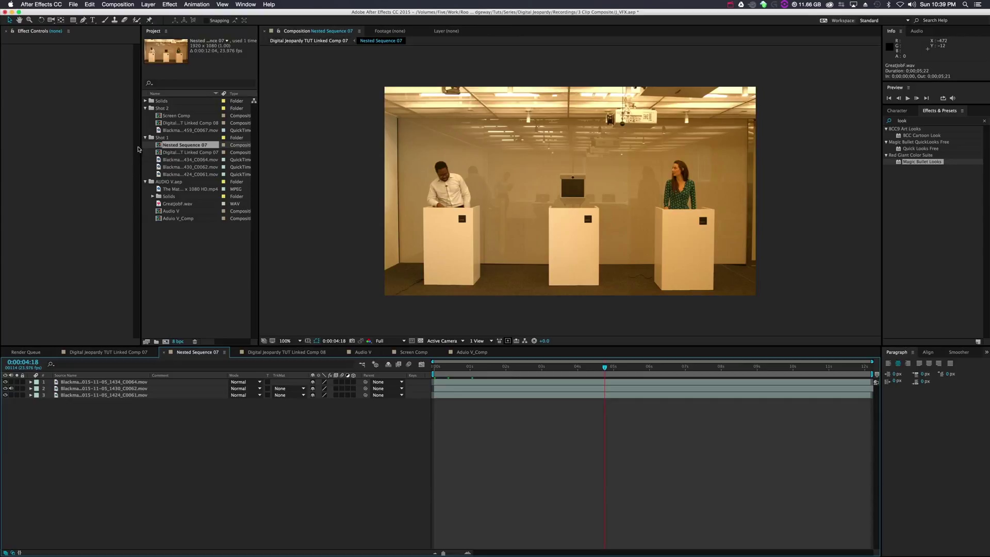
pyautogui.click(310, 40)
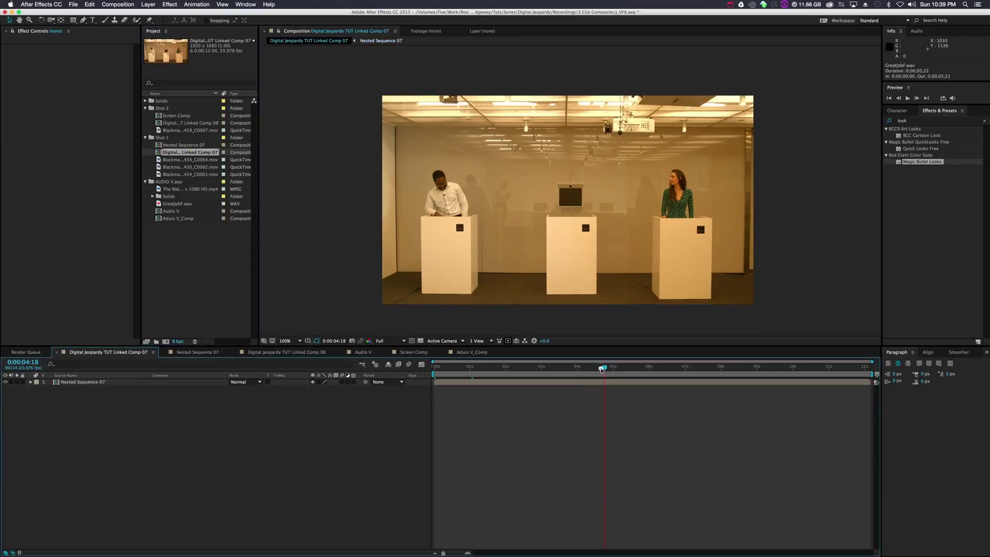
pyautogui.moveTo(602, 368)
pyautogui.mouseDown()
pyautogui.moveTo(510, 367)
pyautogui.moveTo(584, 367)
pyautogui.mouseUp()
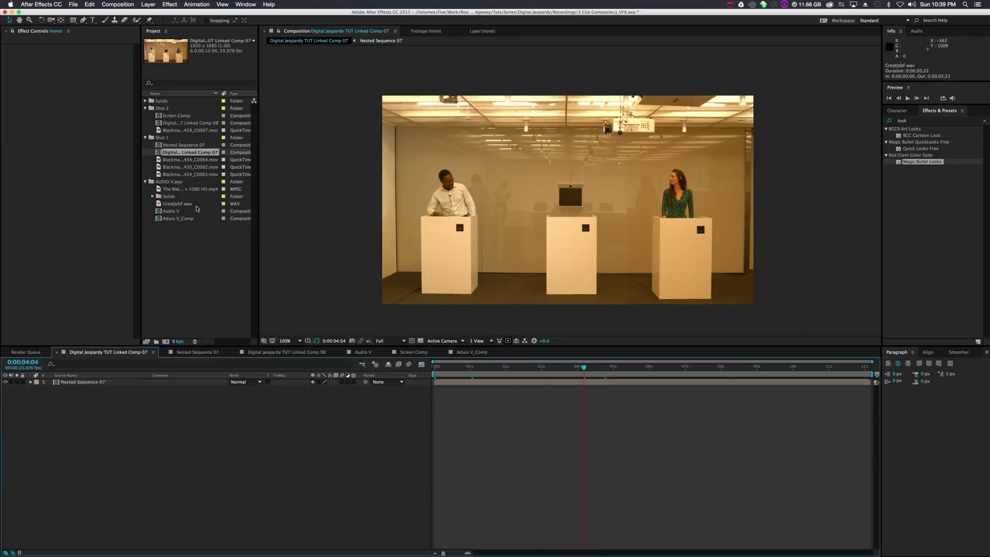
# - Duplicate Screen Comp in the Project panel to create Screen Comp 2
pyautogui.click(176, 220)
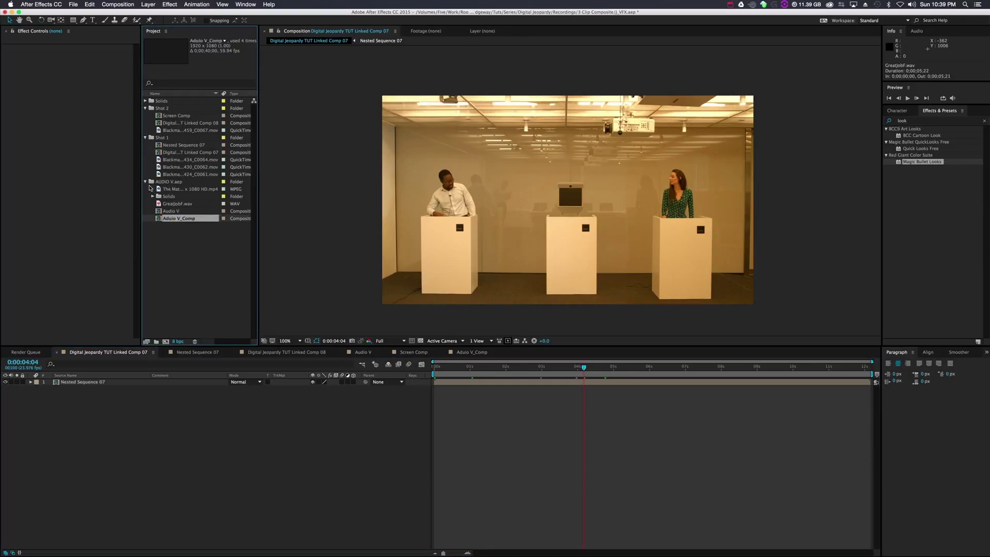
pyautogui.click(146, 182)
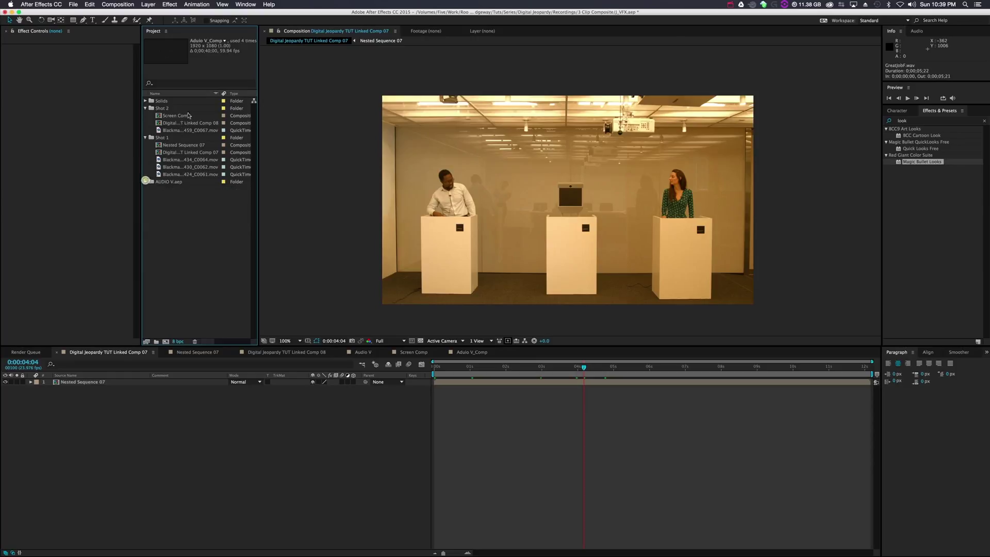
pyautogui.click(185, 116)
pyautogui.press('super+d')
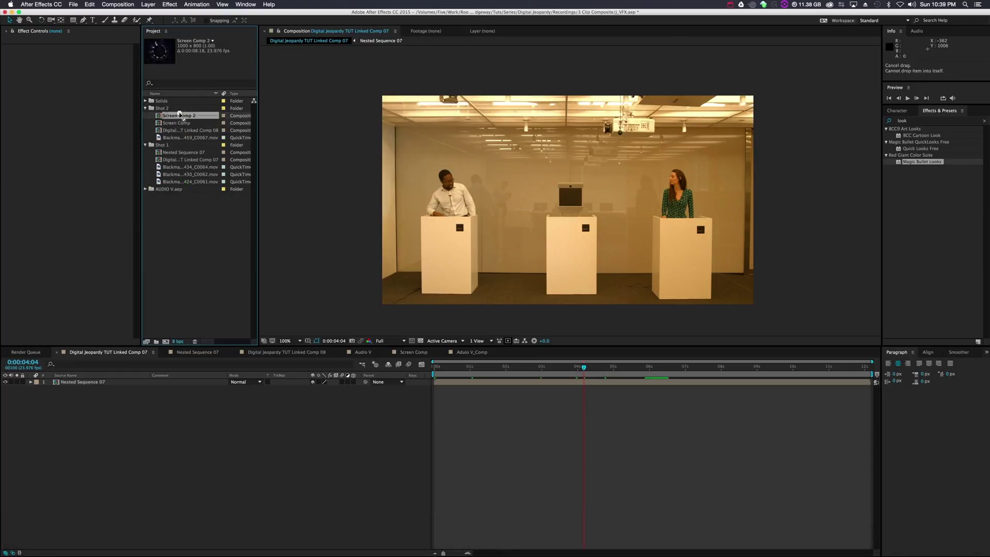
# - Add Screen Comp 2 to the wide-shot comp and scale it to 13%
pyautogui.moveTo(176, 119); pyautogui.dragTo(96, 383)
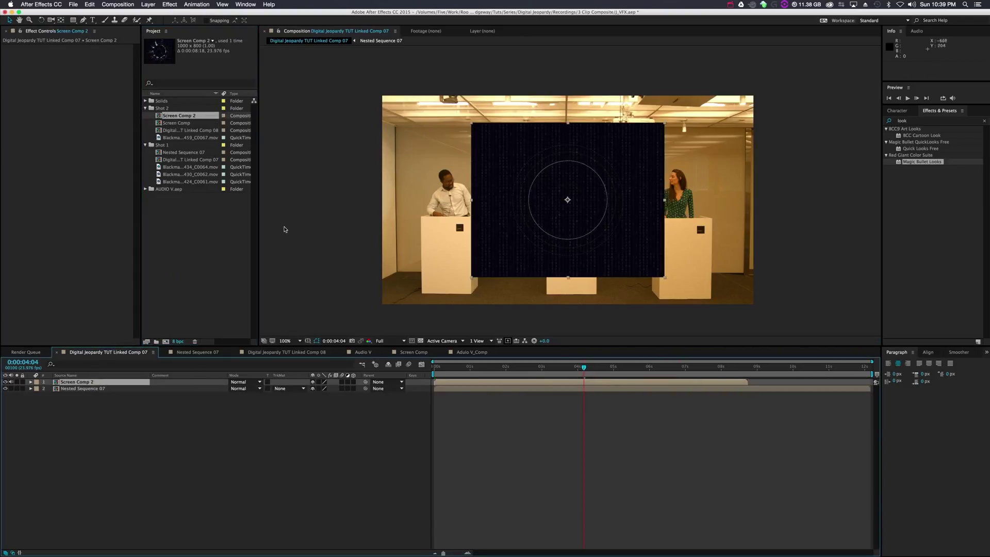
pyautogui.press('s')
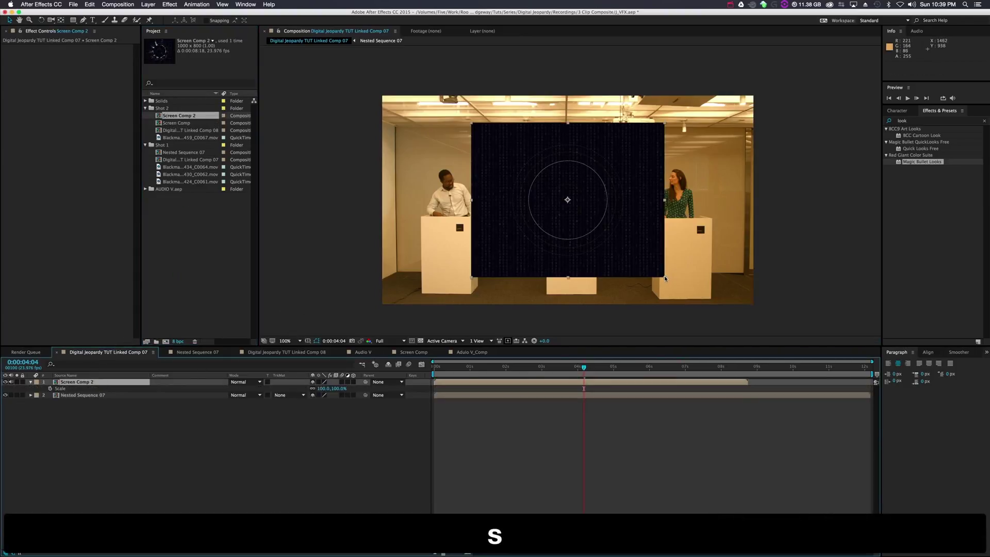
pyautogui.moveTo(664, 278); pyautogui.dragTo(607, 213)
pyautogui.press('.')
pyautogui.press('.')
pyautogui.press('.')
pyautogui.press('.')
pyautogui.press('.')
# - Apply Corner Pin to Screen Comp 2 and set its blend mode to Classic Difference
pyautogui.click(931, 122)
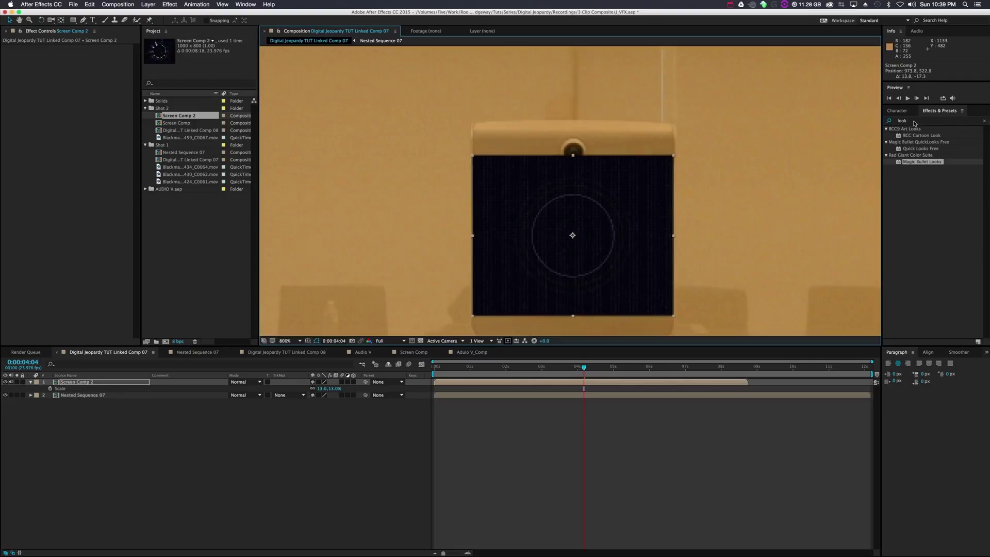
pyautogui.write('corner')
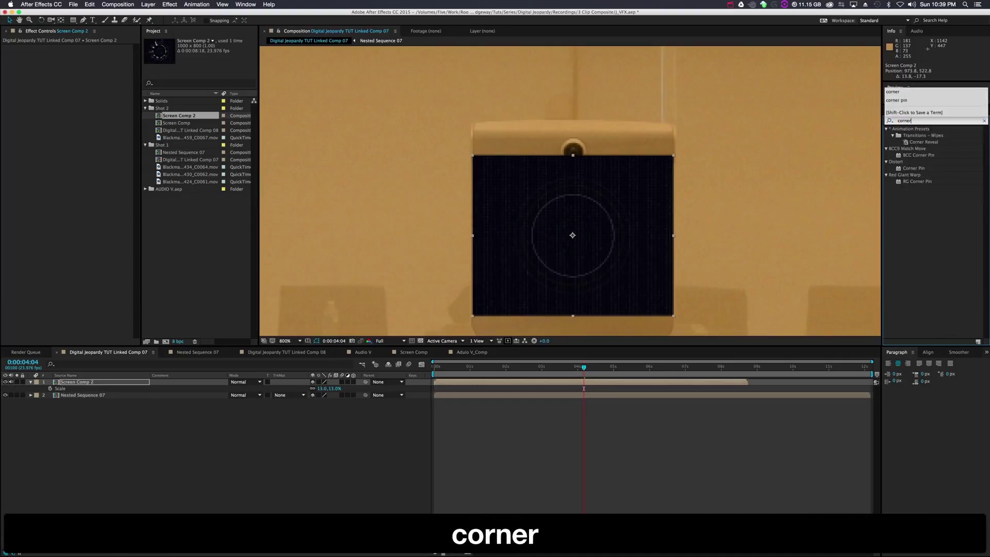
pyautogui.moveTo(914, 168); pyautogui.dragTo(587, 230)
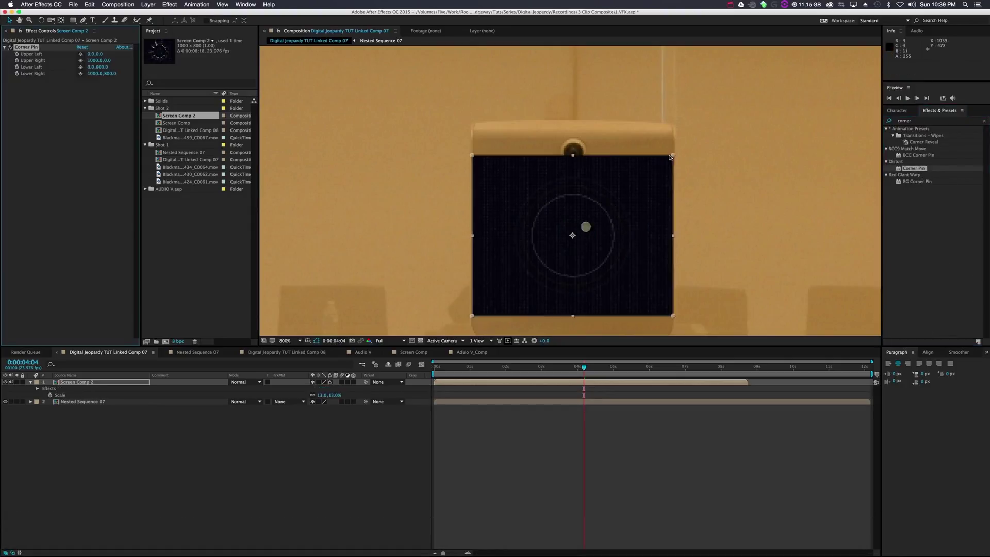
pyautogui.click(243, 382)
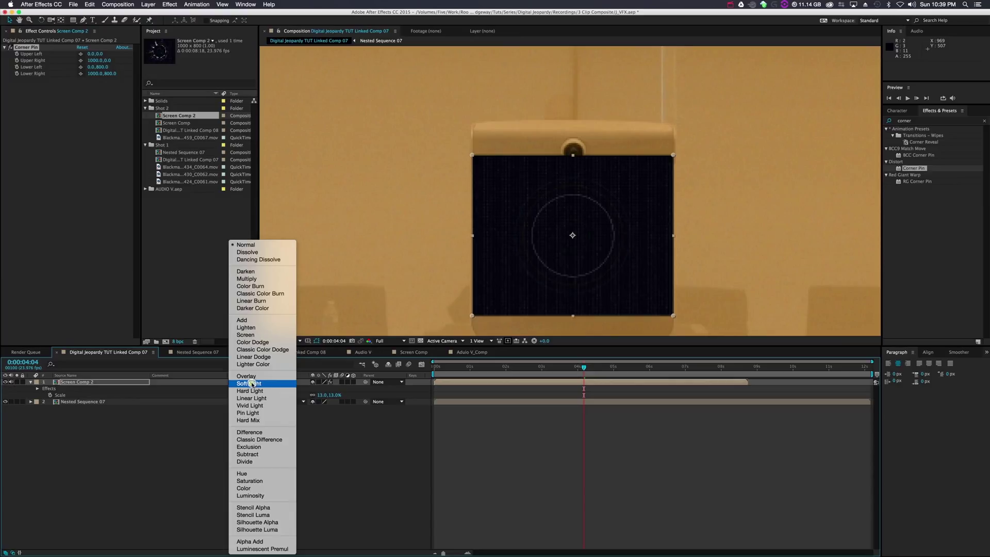
pyautogui.click(257, 439)
# - Align the four corner pins to the robot's screen, then restore Normal blending
pyautogui.moveTo(673, 155); pyautogui.dragTo(663, 168)
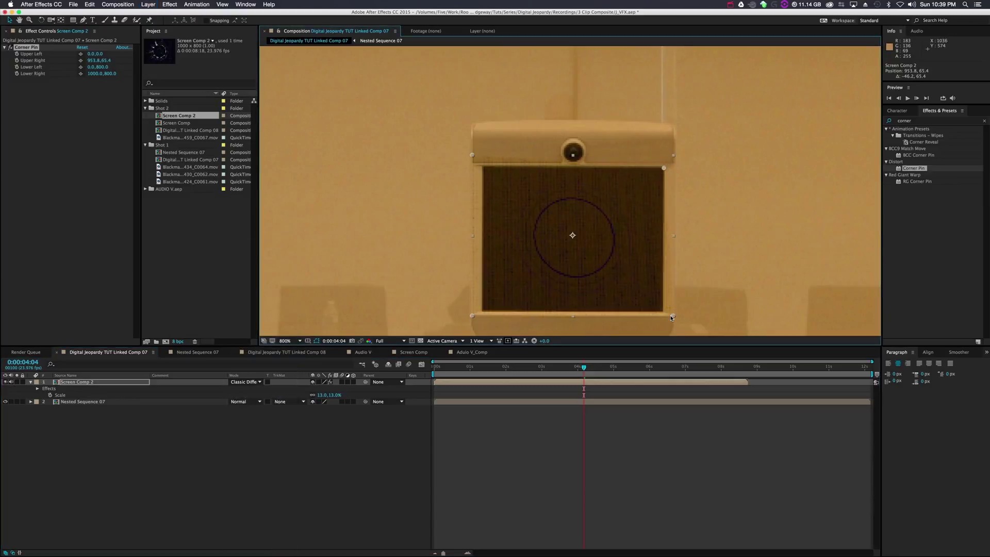
pyautogui.moveTo(673, 315); pyautogui.dragTo(662, 313)
pyautogui.moveTo(473, 315); pyautogui.dragTo(480, 310)
pyautogui.moveTo(471, 156); pyautogui.dragTo(482, 167)
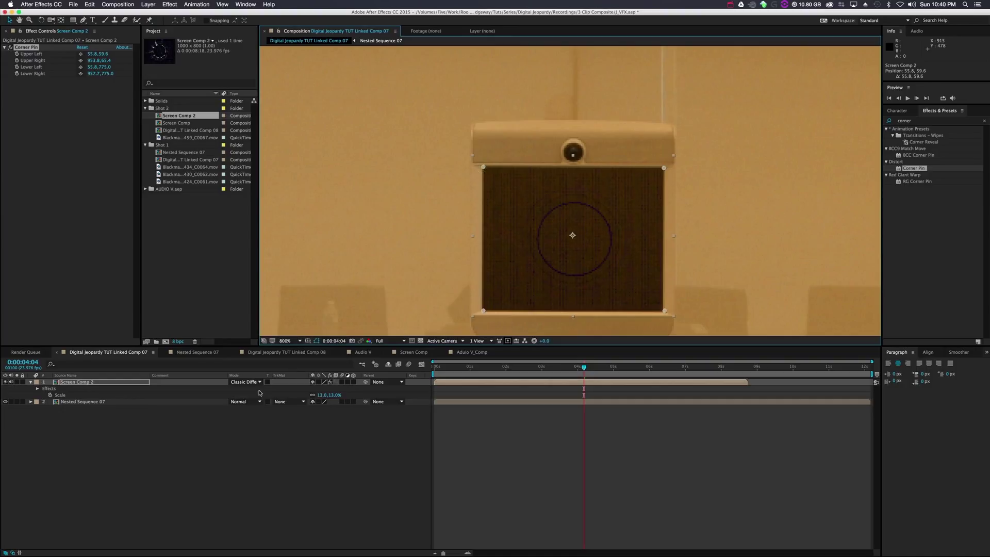
pyautogui.click(245, 382)
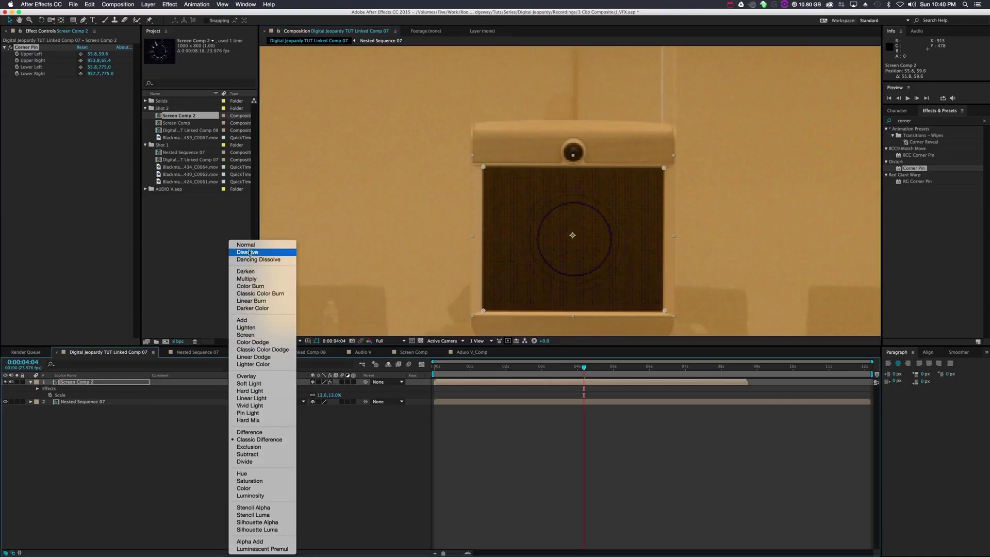
pyautogui.click(246, 245)
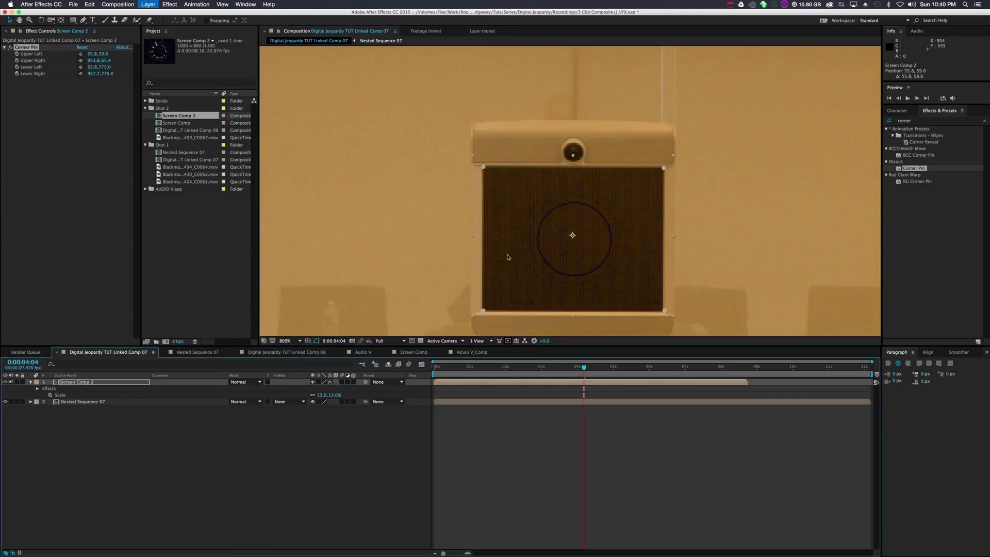
# - Apply Brightness & Contrast to Screen Comp 2 via an effects search for 'brigh'
pyautogui.press(',')
pyautogui.press(',')
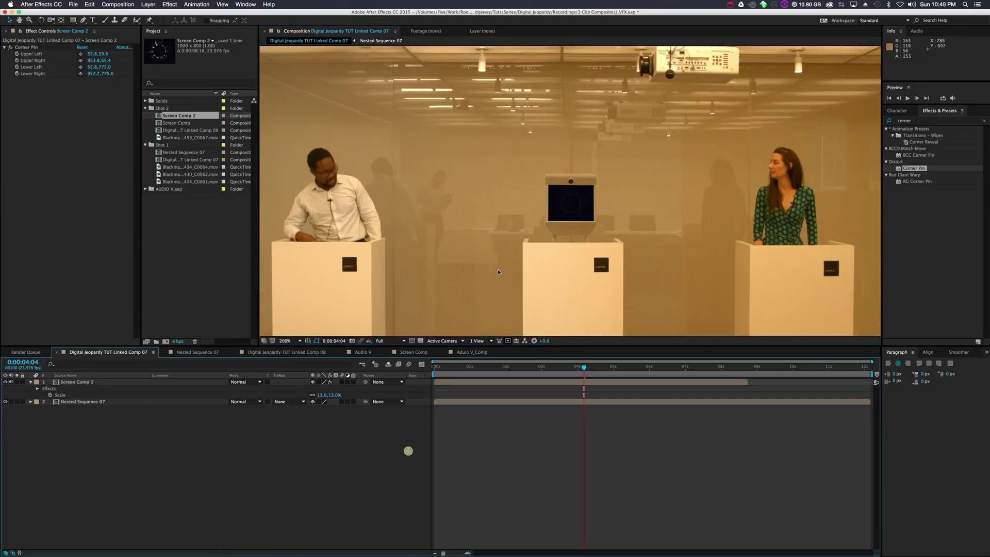
pyautogui.press(',')
pyautogui.press('.')
pyautogui.click(914, 121)
pyautogui.write('brigh')
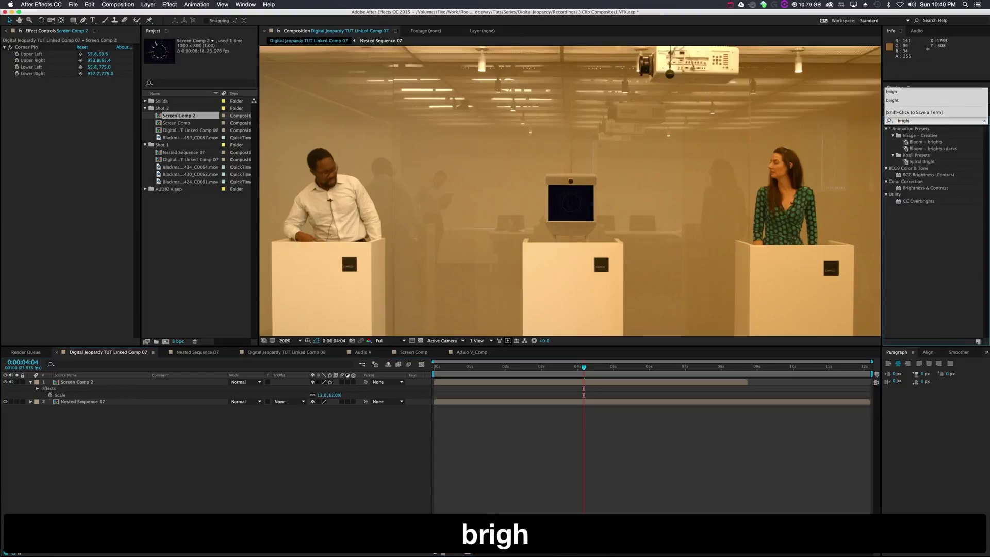
pyautogui.moveTo(925, 188); pyautogui.dragTo(481, 381)
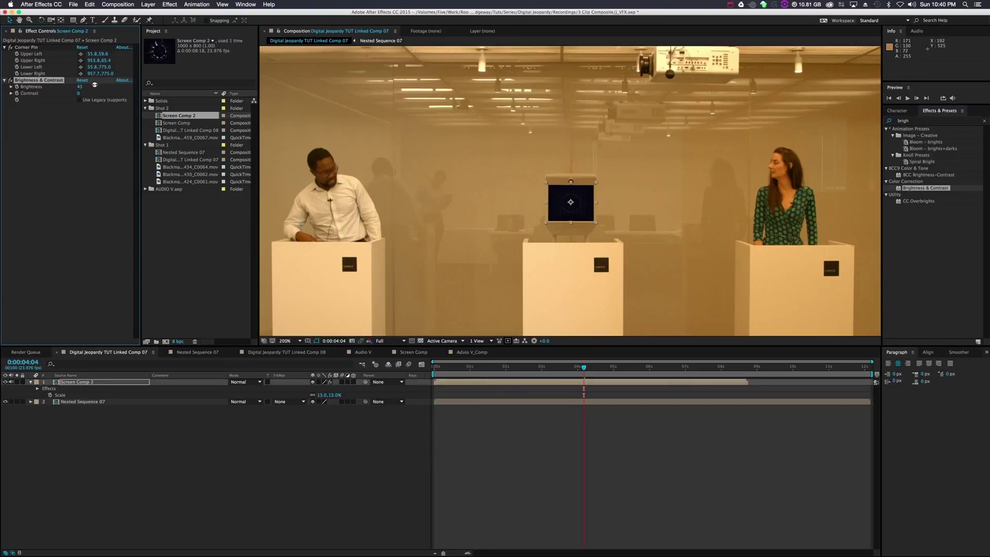
# - Raise Brightness to 140 and review the full frame at 0:00:02:09
pyautogui.click(170, 382)
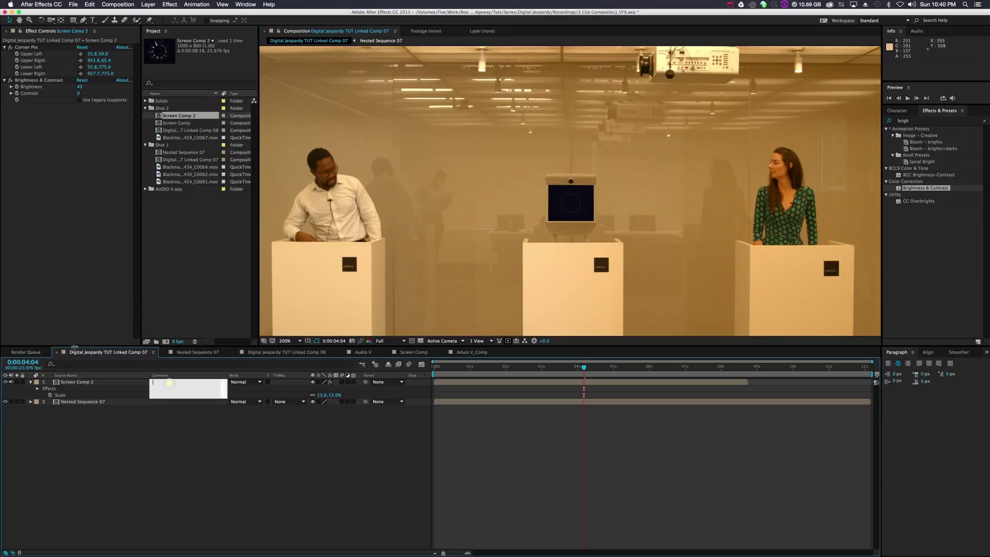
pyautogui.click(77, 382)
pyautogui.moveTo(80, 86); pyautogui.dragTo(90, 87)
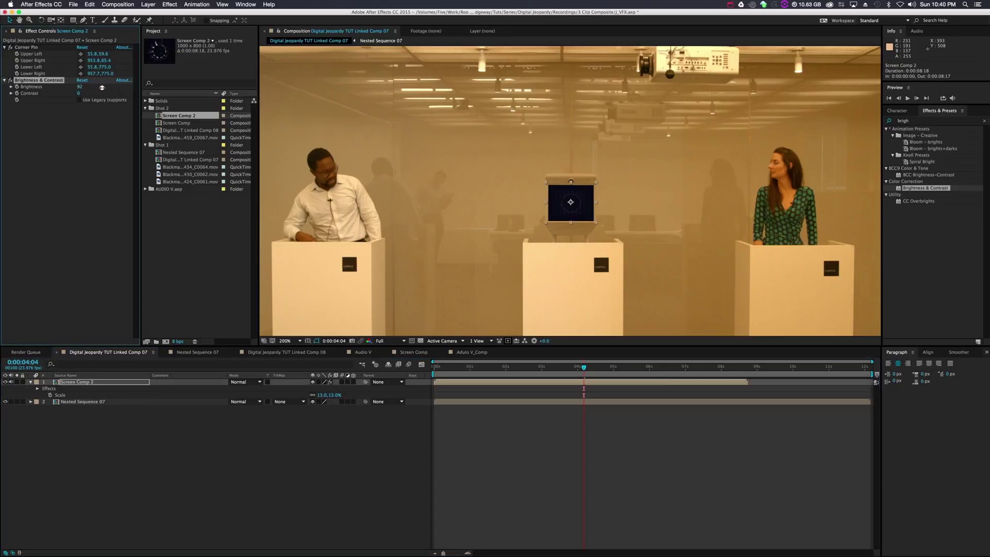
pyautogui.press(',')
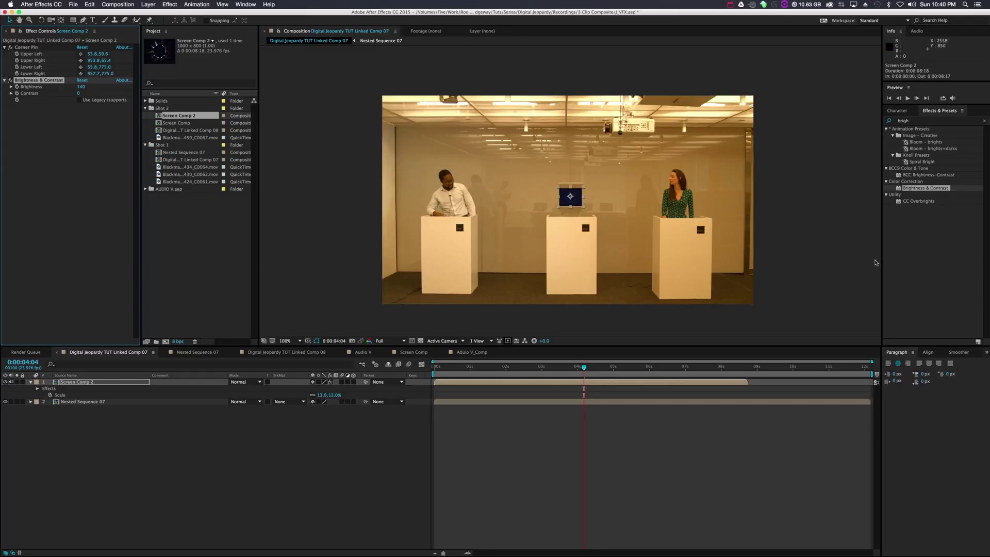
pyautogui.click(846, 264)
pyautogui.moveTo(583, 366); pyautogui.dragTo(519, 372)
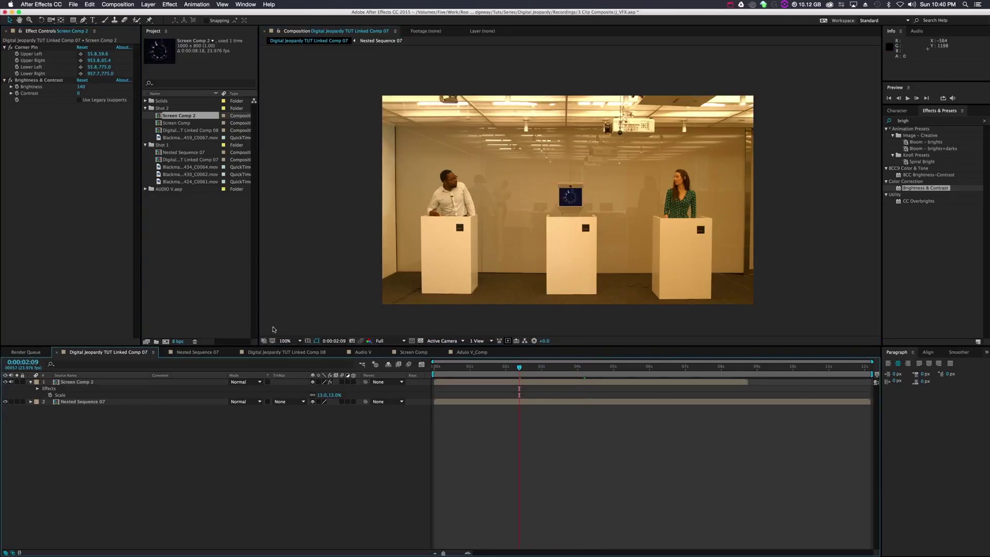
# - Copy the Magic Bullet Looks effect from the close-up footage layer in Comp 08
pyautogui.click(413, 353)
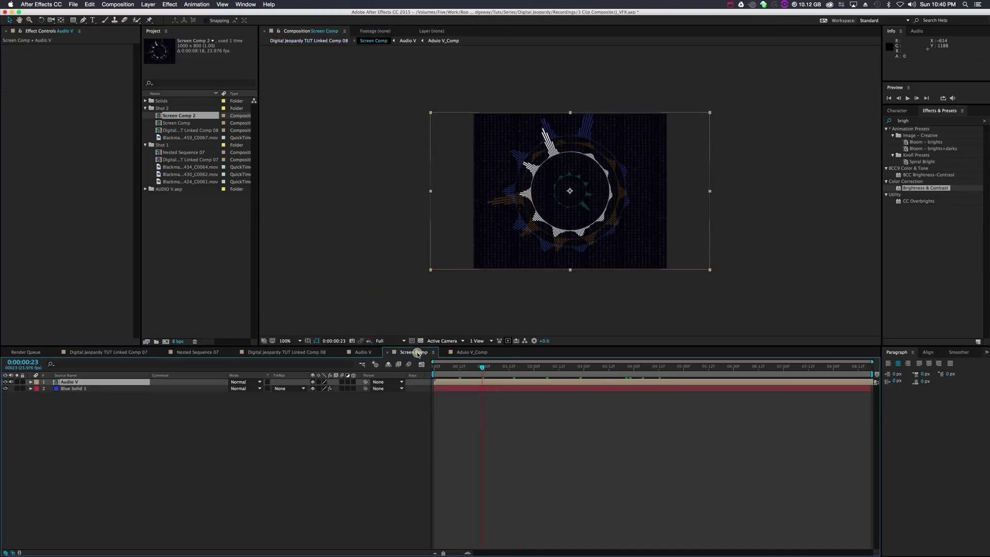
pyautogui.click(310, 40)
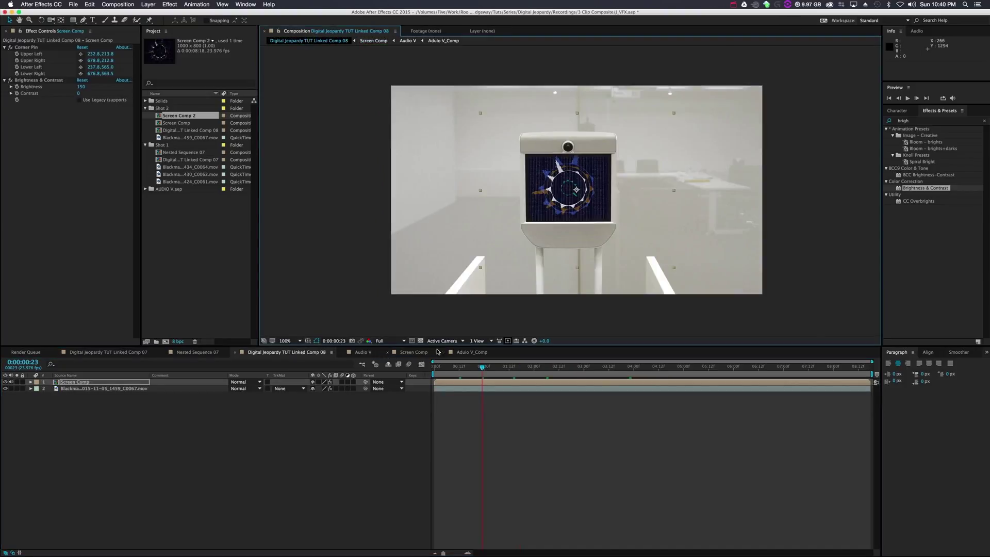
pyautogui.click(80, 388)
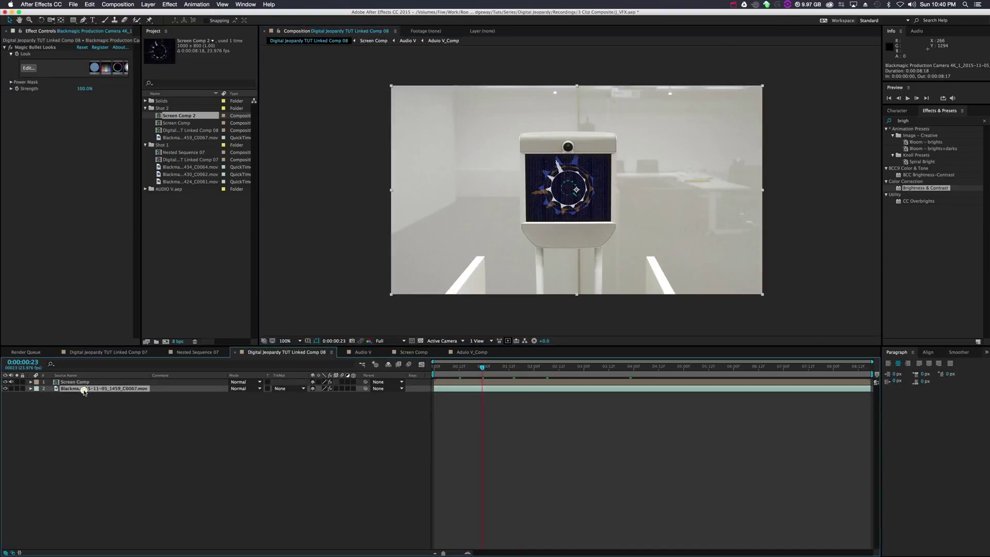
pyautogui.click(46, 48)
pyautogui.press('super+c')
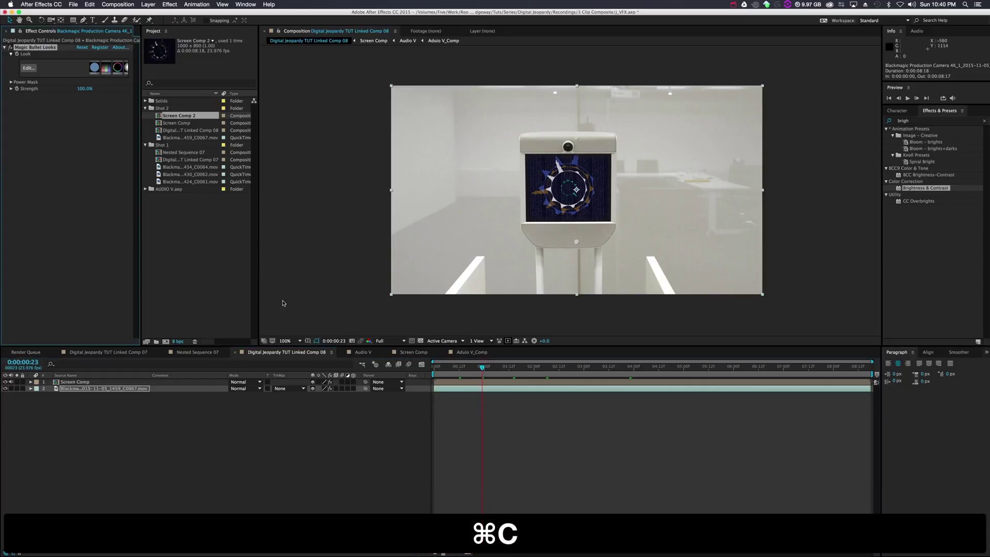
# - Paste the Magic Bullet Looks grade onto Nested Sequence 07 in Comp 07
pyautogui.click(93, 354)
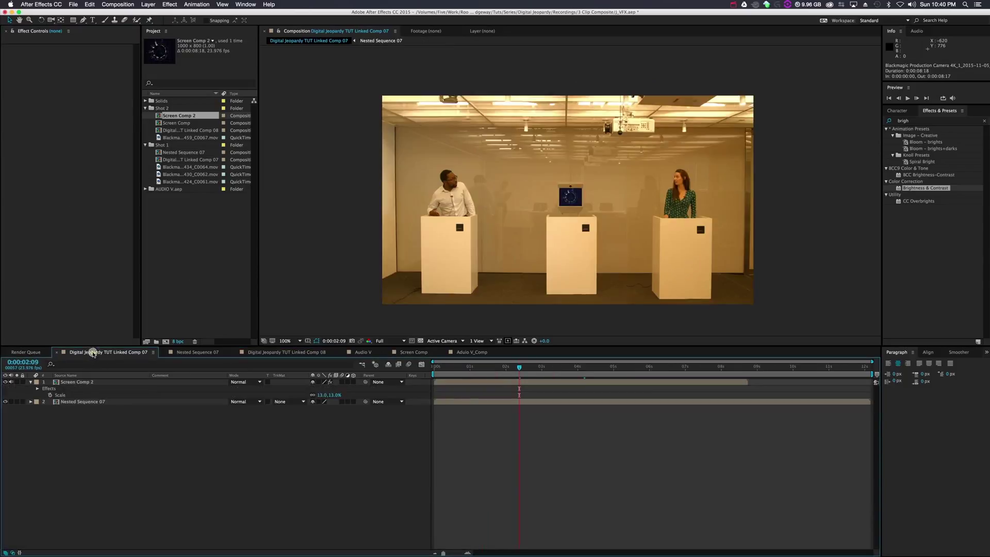
pyautogui.click(448, 402)
pyautogui.press('super+v')
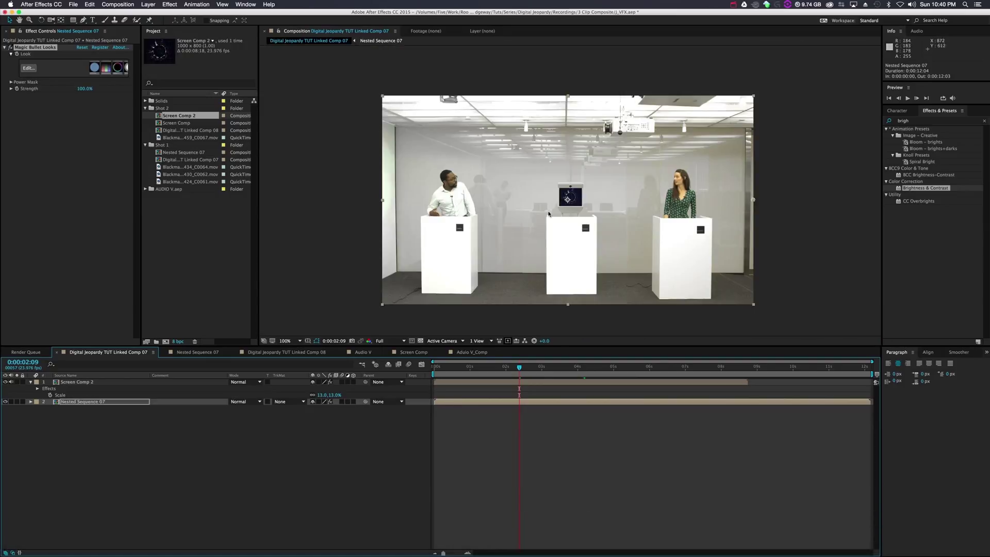
# - In the Looks editor, try Ranged Saturation highlight and shadow changes, then undo them
pyautogui.click(28, 68)
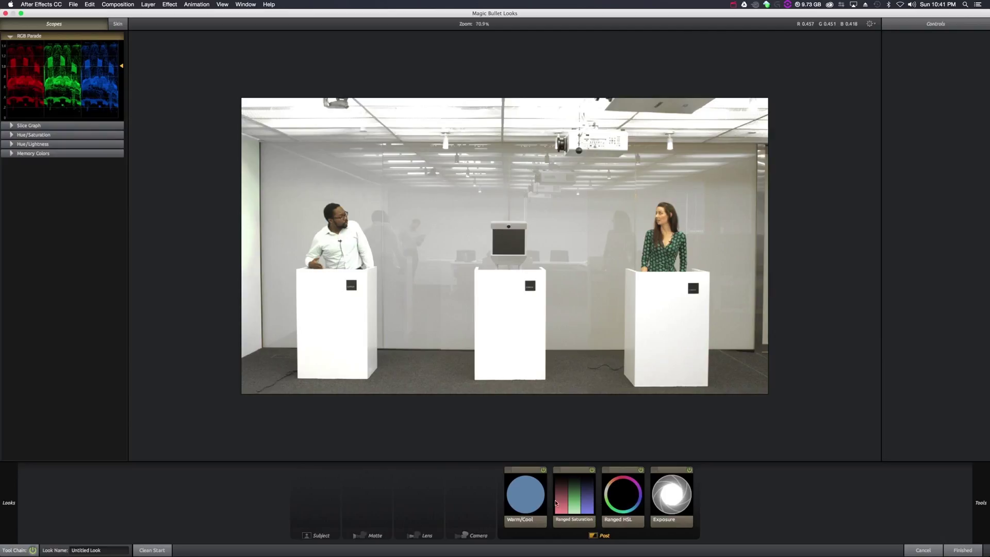
pyautogui.click(576, 500)
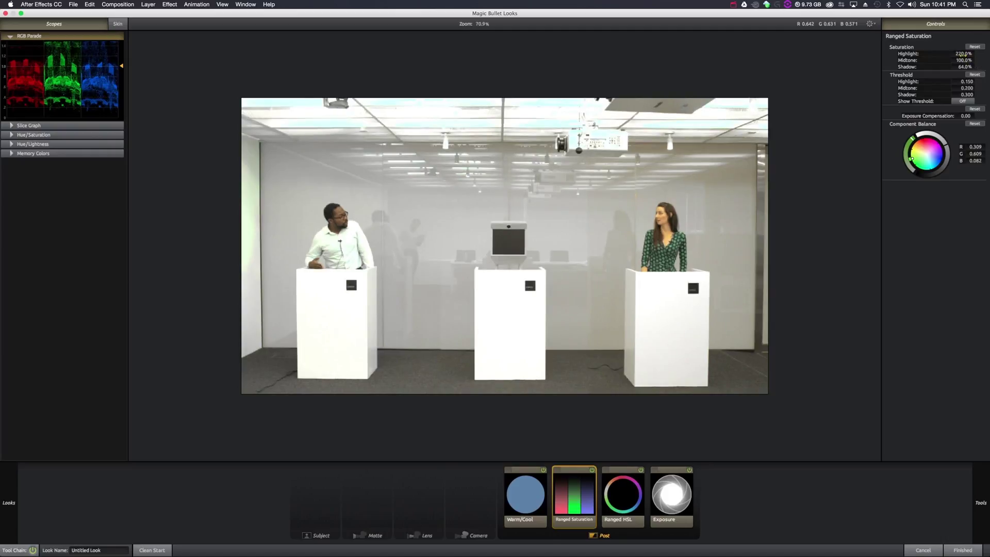
pyautogui.press('super+z')
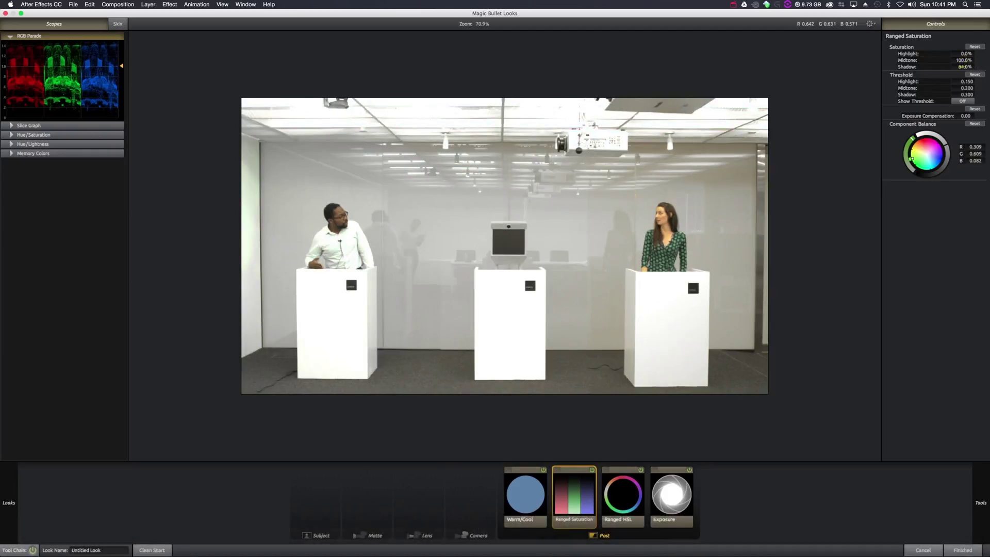
pyautogui.moveTo(963, 67); pyautogui.dragTo(962, 66)
pyautogui.press('super+z')
# - Shift and desaturate yellows and greens in Ranged HSL, then finish the look
pyautogui.click(618, 507)
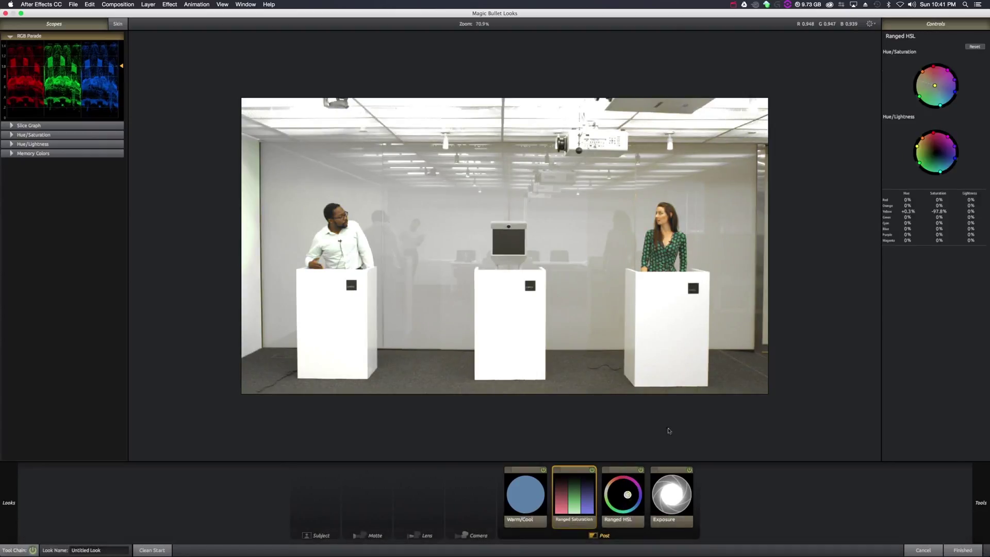
pyautogui.moveTo(935, 85); pyautogui.dragTo(930, 84)
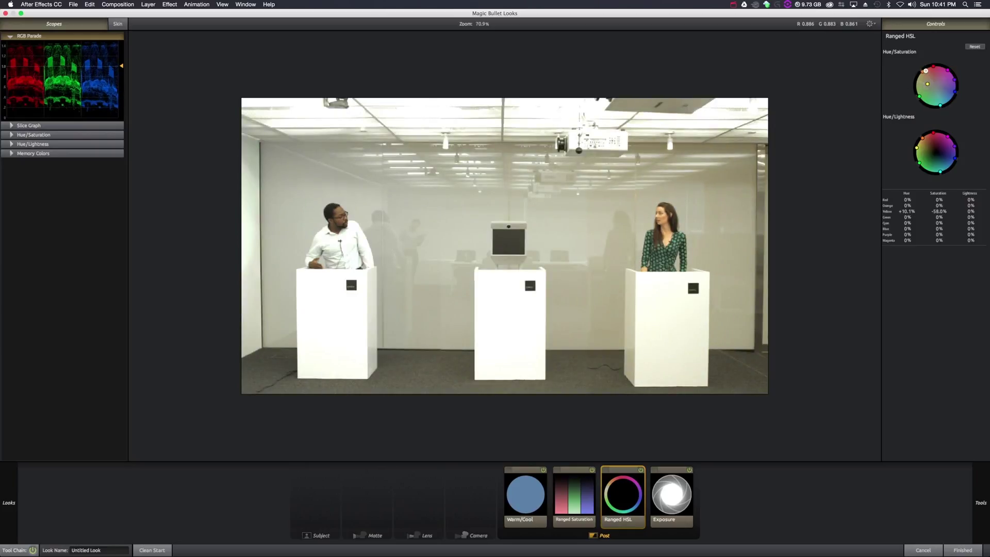
pyautogui.moveTo(926, 71); pyautogui.dragTo(933, 75)
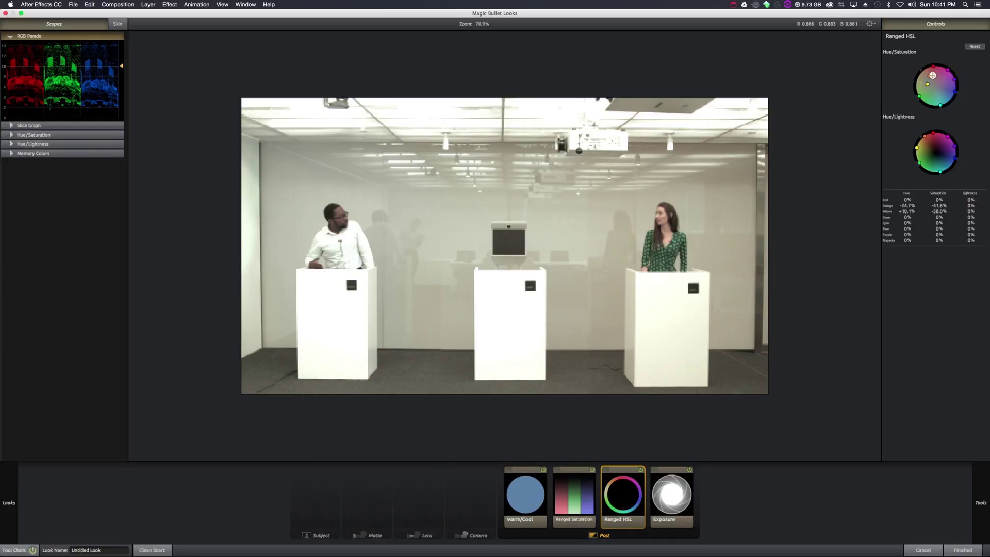
pyautogui.press('super+z')
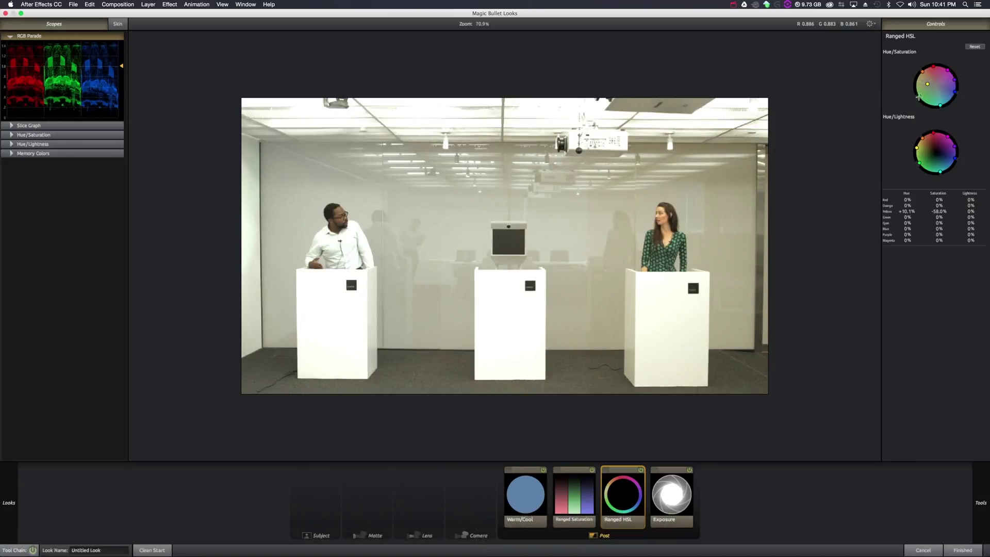
pyautogui.moveTo(920, 96); pyautogui.dragTo(935, 90)
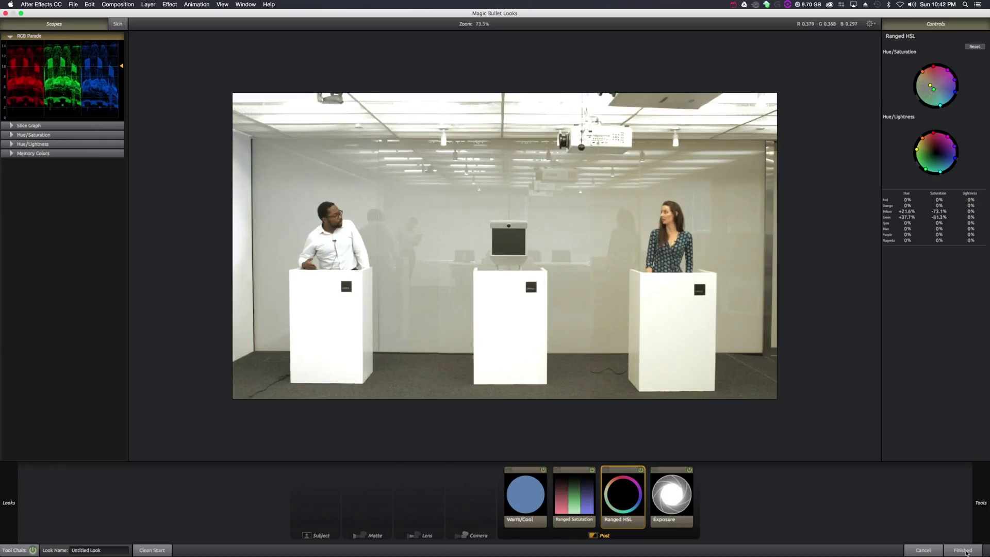
pyautogui.click(963, 550)
# - Toggle the Magic Bullet Looks grade repeatedly to compare the wide shot with and without it
pyautogui.click(10, 47)
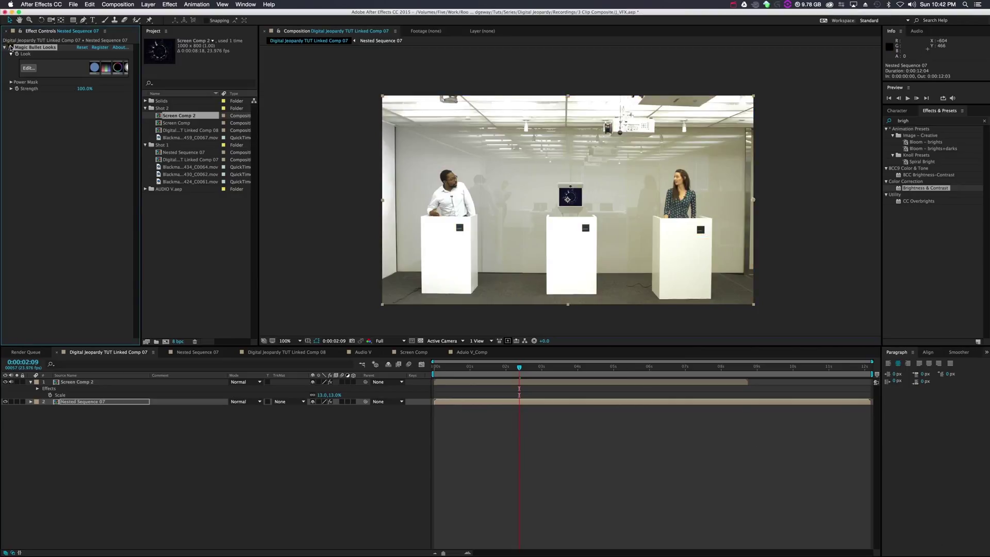
pyautogui.click(10, 47)
pyautogui.click(11, 47)
pyautogui.click(10, 47)
pyautogui.click(10, 47)
pyautogui.click(10, 47)
pyautogui.click(10, 47)
# - Apply Mojo to Nested Sequence 07 with Mojo 0, Punch It 47.94, and adjusted Skin Color
pyautogui.moveTo(907, 189); pyautogui.dragTo(847, 118)
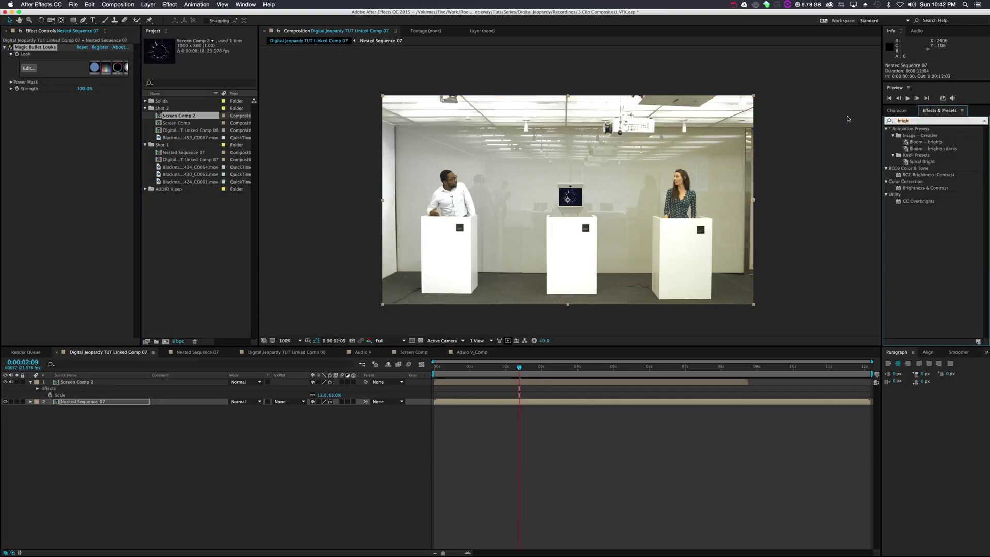
pyautogui.doubleClick(916, 121)
pyautogui.write('mojo')
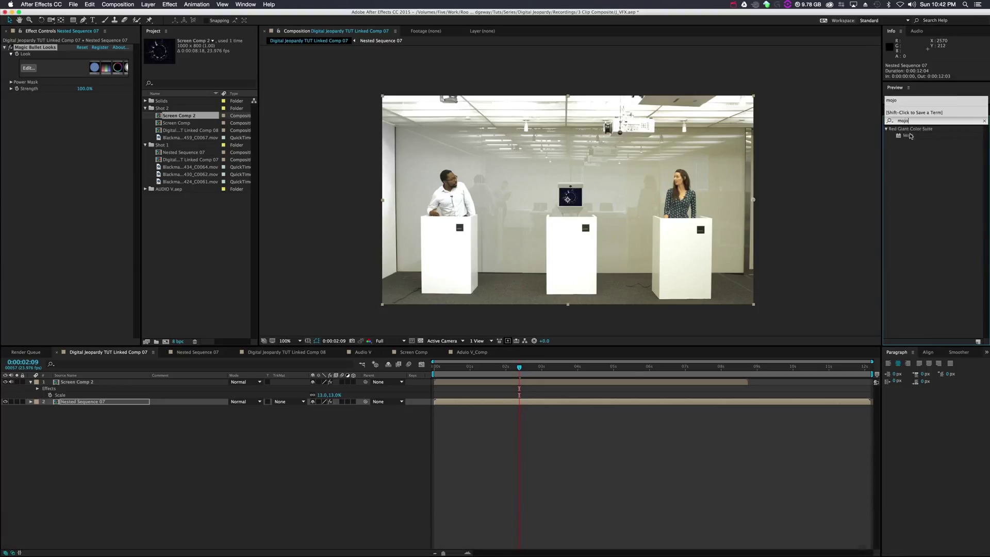
pyautogui.moveTo(908, 135); pyautogui.dragTo(548, 402)
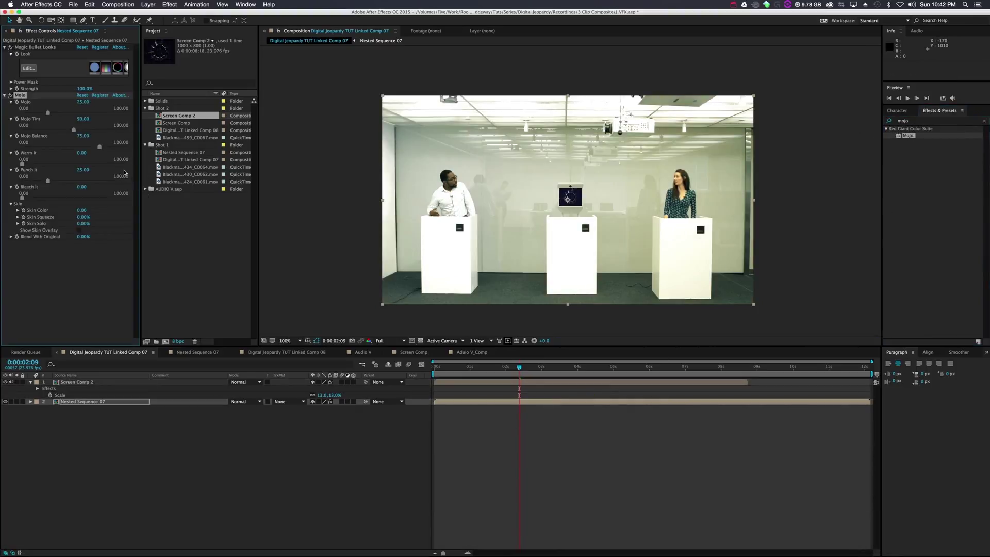
pyautogui.moveTo(49, 113); pyautogui.dragTo(13, 115)
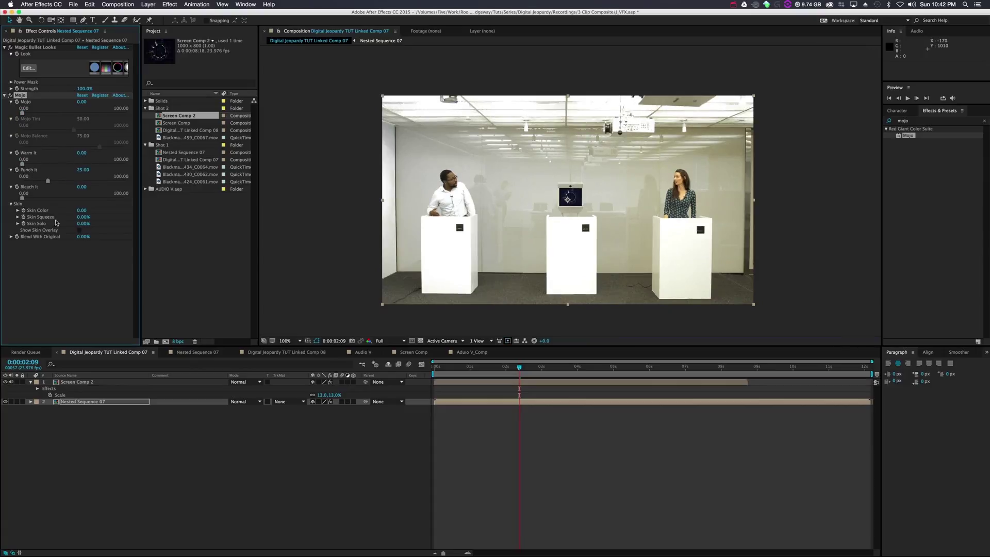
pyautogui.moveTo(48, 182); pyautogui.dragTo(72, 182)
pyautogui.moveTo(74, 213); pyautogui.dragTo(78, 213)
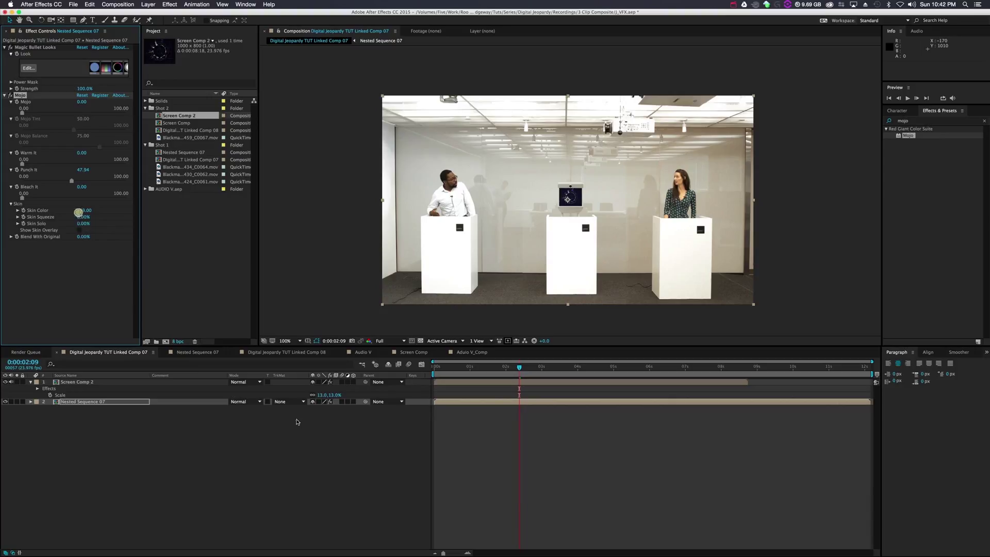
pyautogui.click(456, 452)
pyautogui.hotkey('ctrl', 'Down')
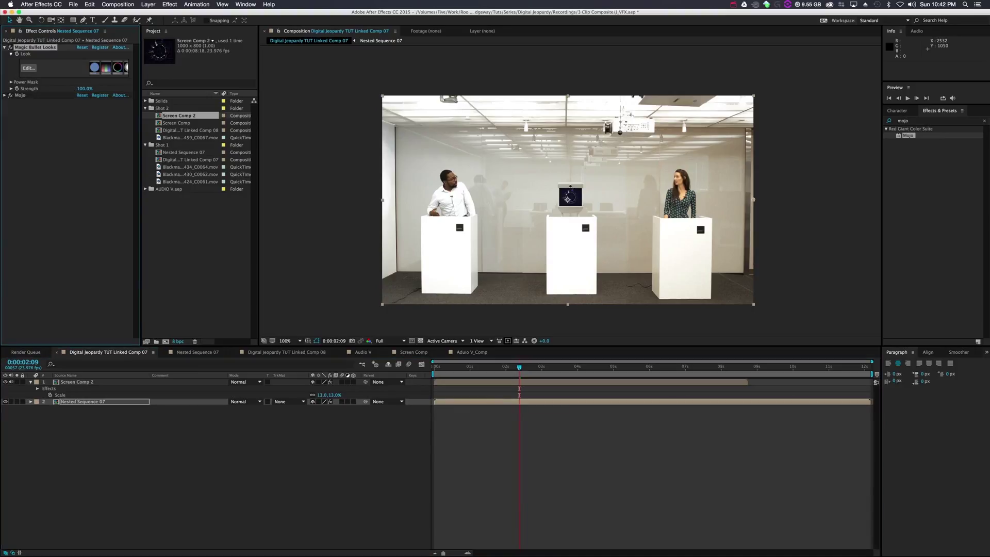
pyautogui.press('super+Tab')
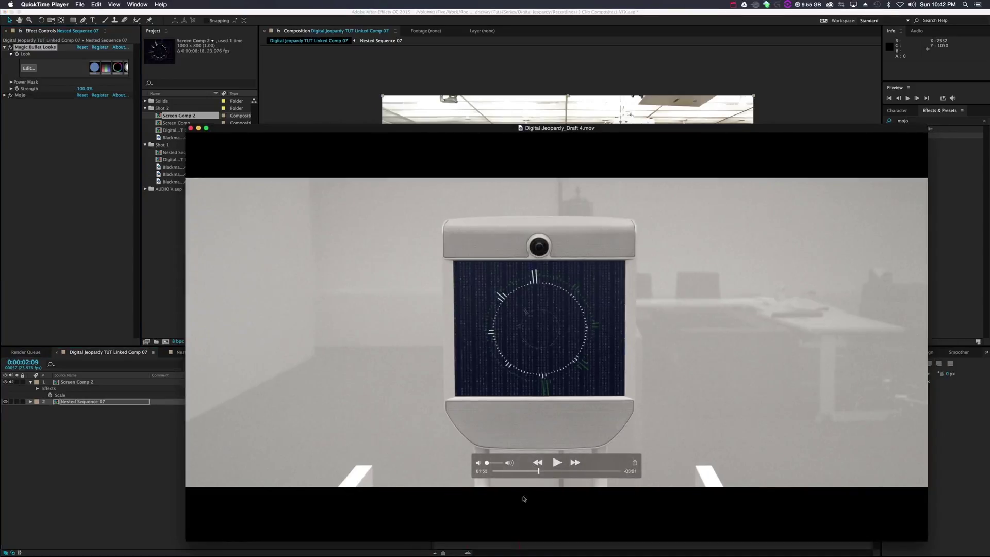
pyautogui.moveTo(539, 470); pyautogui.dragTo(538, 471)
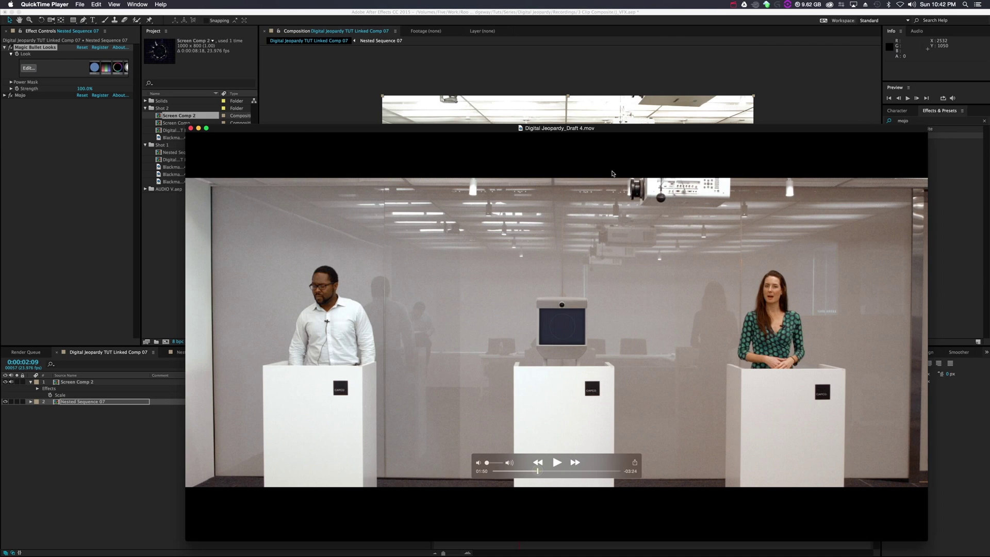
pyautogui.moveTo(619, 133); pyautogui.dragTo(594, 122)
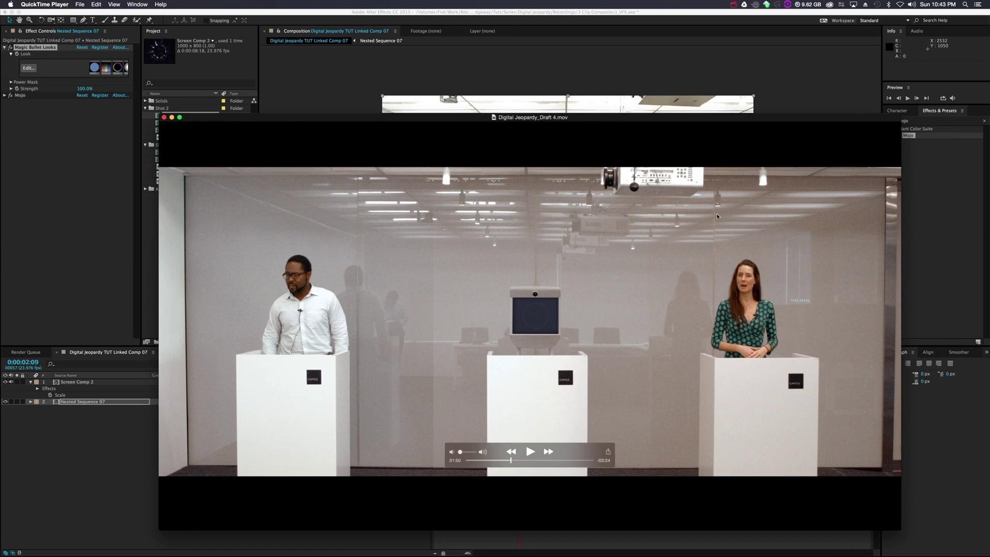
pyautogui.moveTo(664, 122); pyautogui.dragTo(664, 309)
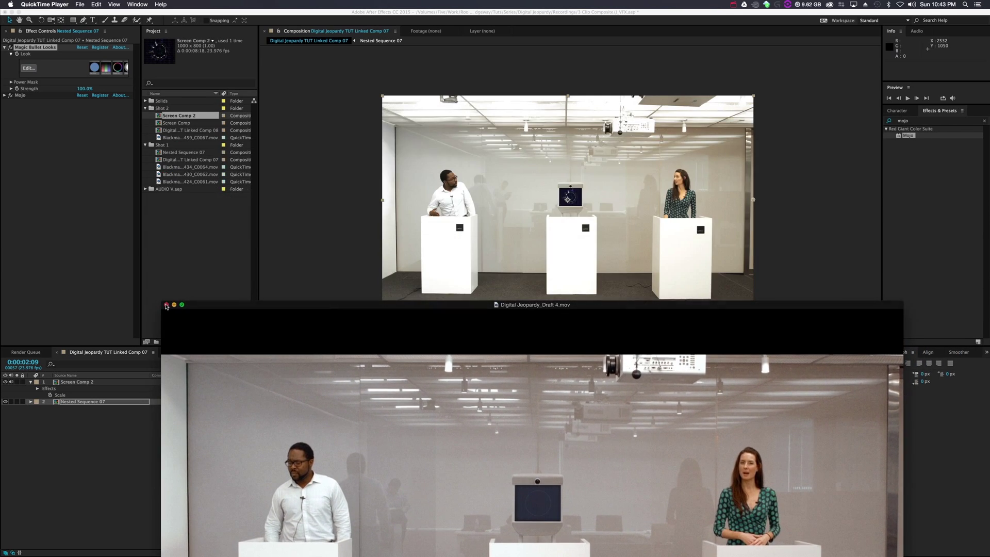
pyautogui.click(165, 305)
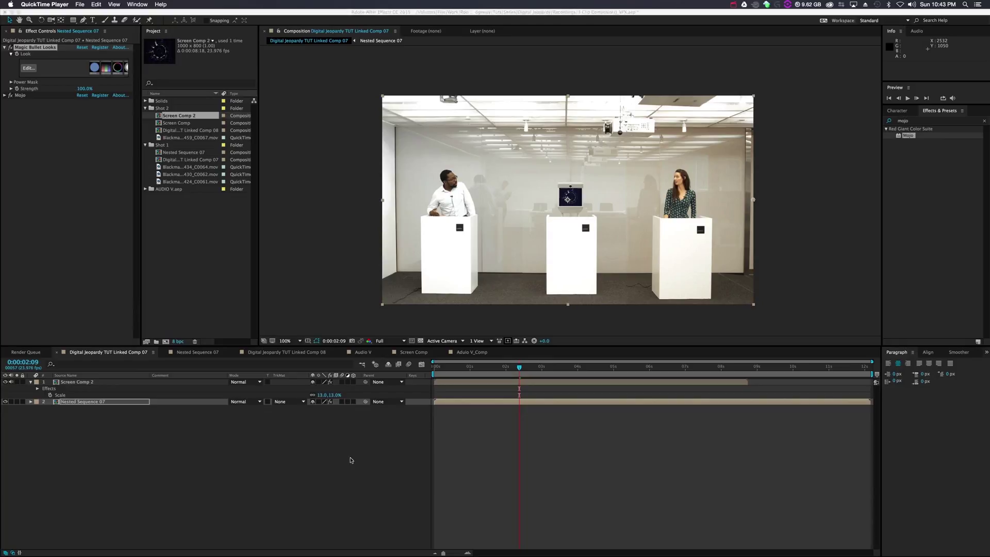
# - Inspect the Screen Comp 2 and Nested Sequence 07 effects, expanding Mojo at 0:00:04:22
pyautogui.moveTo(519, 369)
pyautogui.mouseDown()
pyautogui.moveTo(615, 374)
pyautogui.moveTo(504, 381)
pyautogui.mouseUp()
pyautogui.click(518, 382)
pyautogui.click(517, 401)
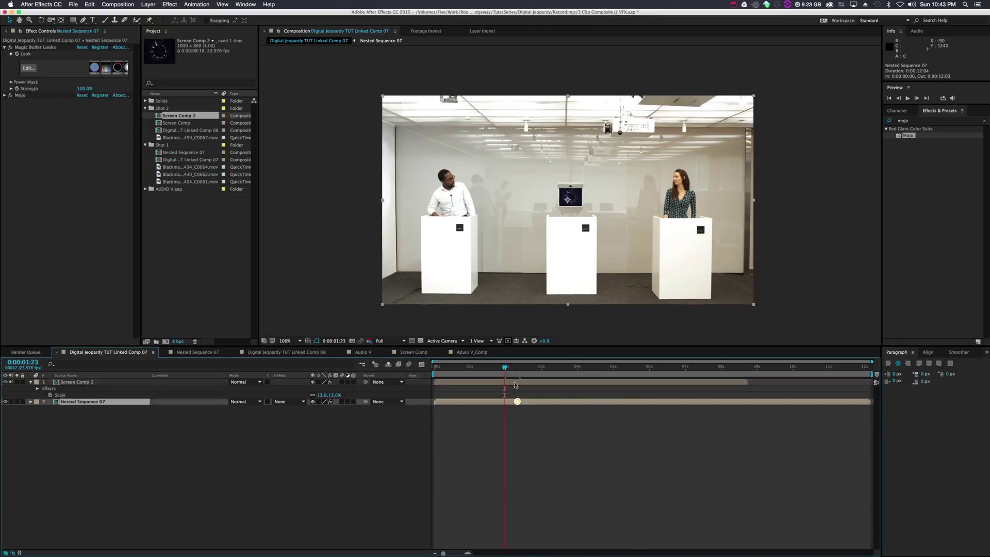
pyautogui.click(514, 382)
pyautogui.click(516, 402)
pyautogui.click(517, 387)
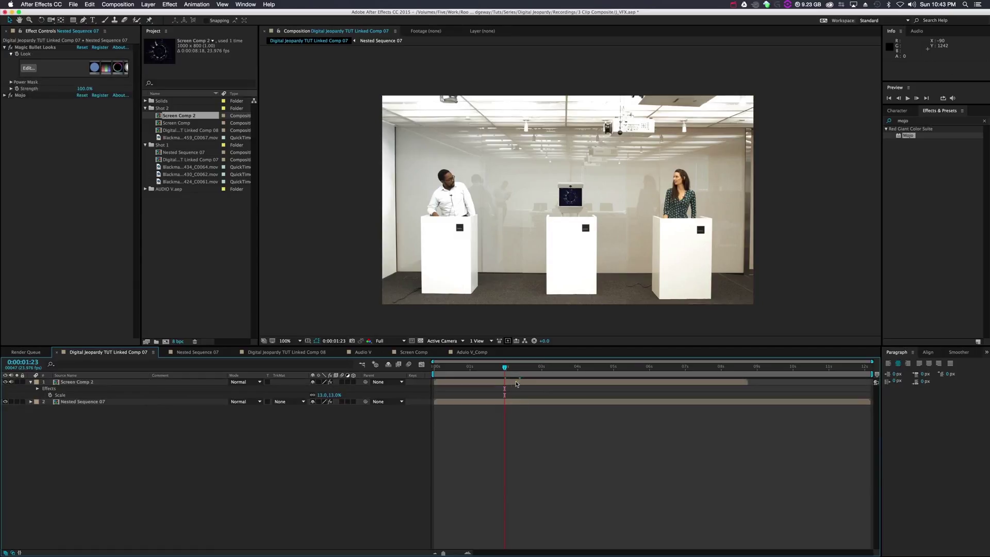
pyautogui.click(517, 382)
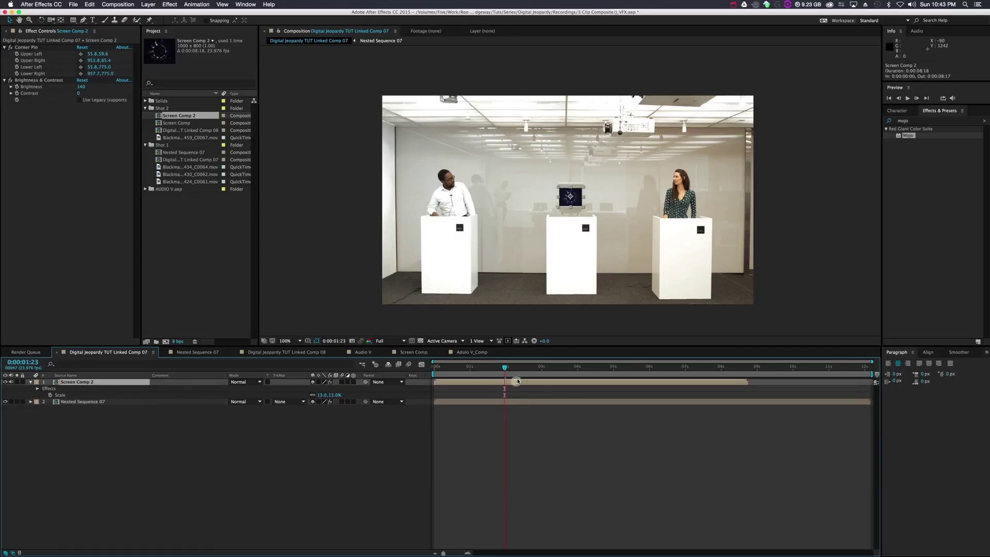
pyautogui.click(98, 402)
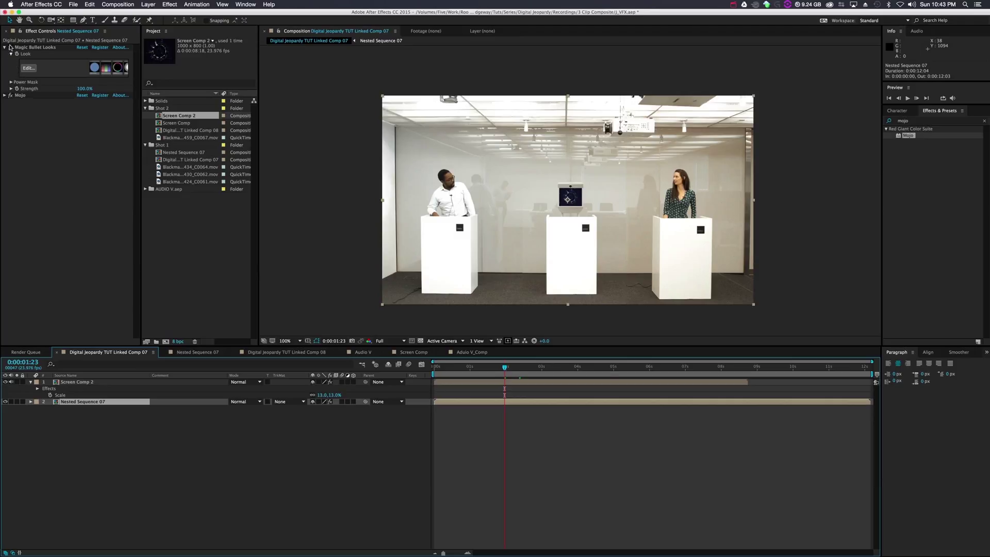
pyautogui.click(4, 95)
pyautogui.click(611, 369)
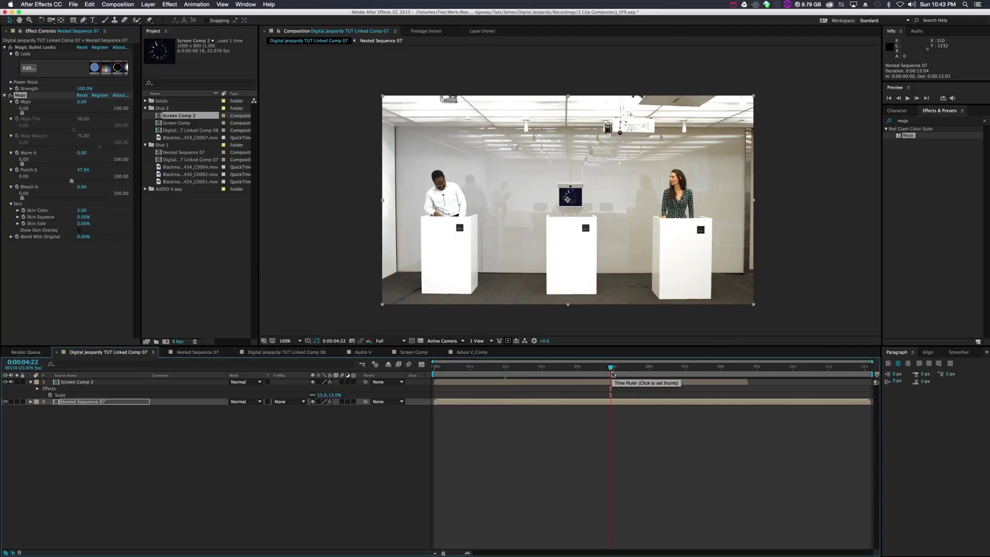
# - Toggle the Magic Bullet Looks grade on and off to compare the wide shot
pyautogui.click(9, 48)
pyautogui.click(9, 47)
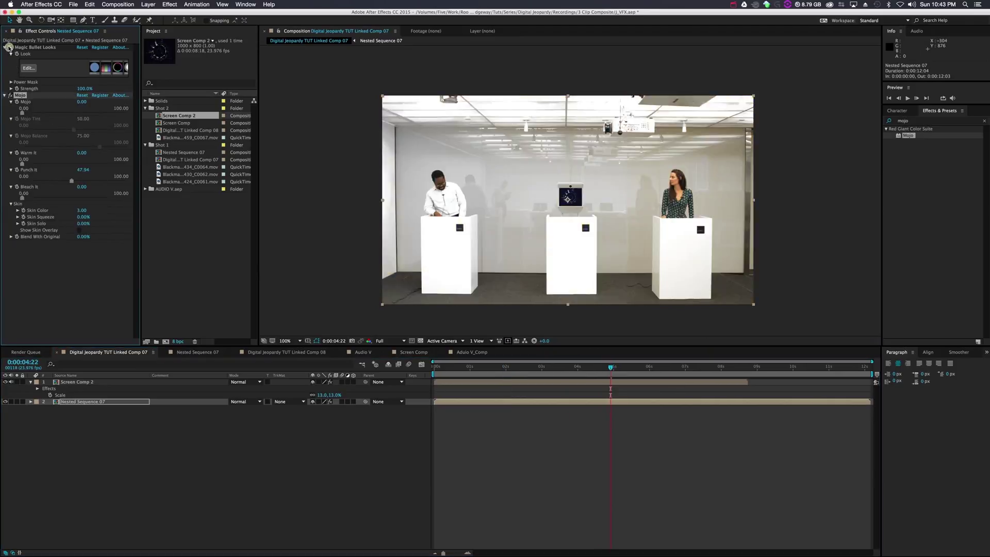
pyautogui.click(9, 47)
pyautogui.click(8, 47)
pyautogui.click(9, 48)
pyautogui.click(8, 47)
# - Collapse Mojo and Looks, deselect the layer at 0:00:02:06, and switch to Premiere Pro
pyautogui.click(4, 96)
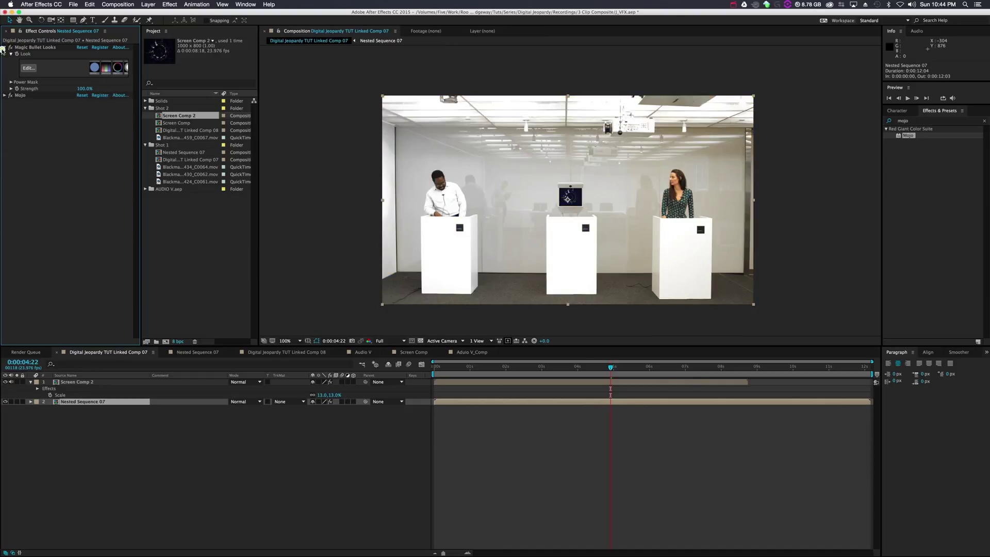
pyautogui.click(4, 47)
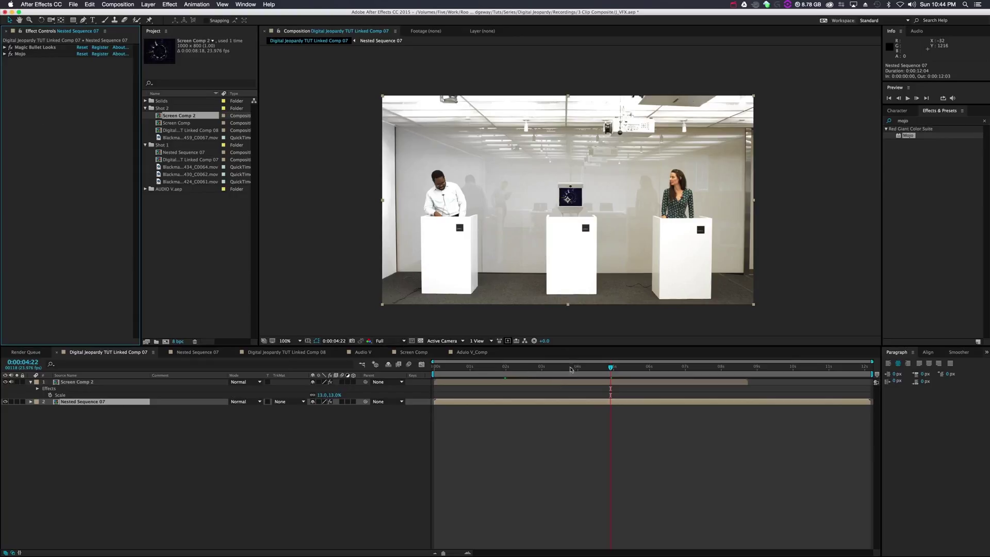
pyautogui.moveTo(571, 369); pyautogui.dragTo(515, 369)
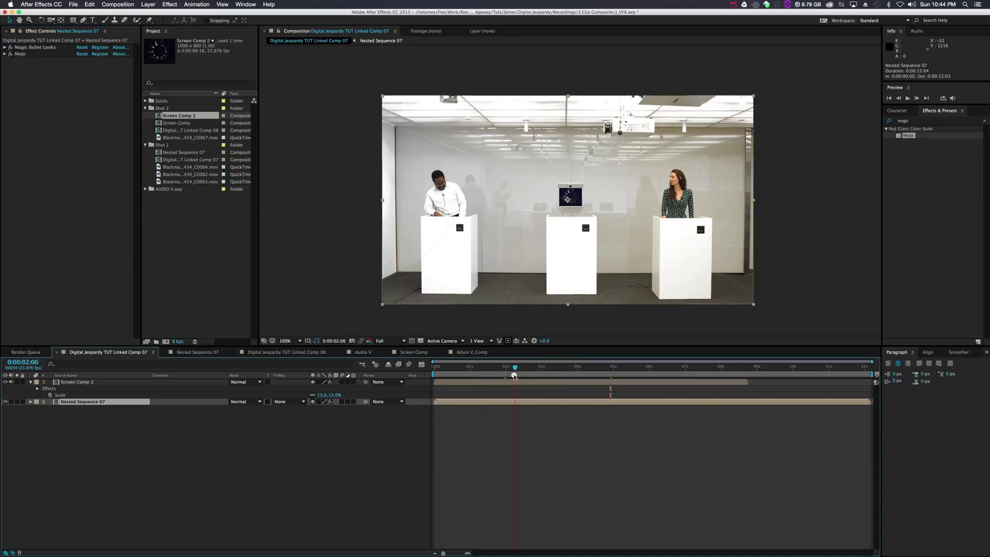
pyautogui.click(557, 408)
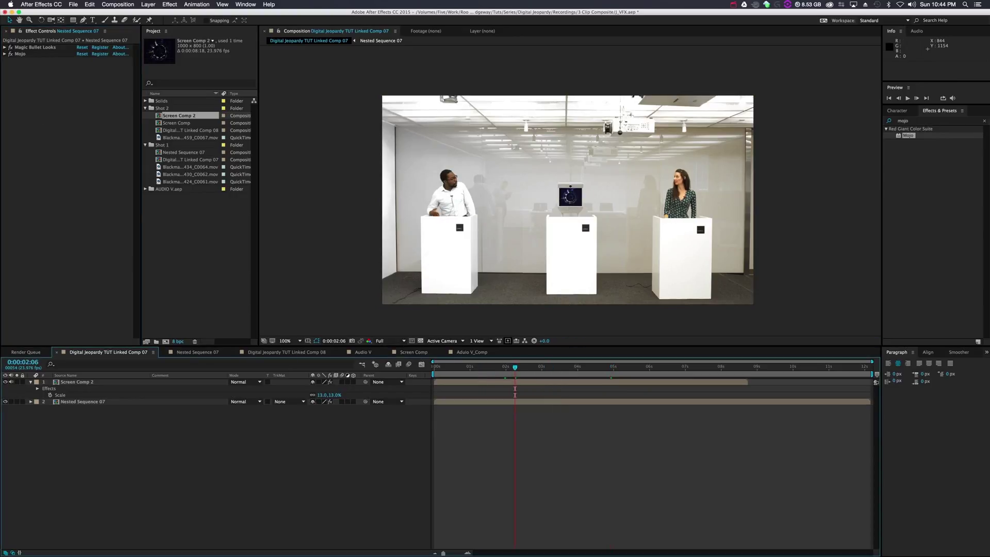
pyautogui.press('super+Tab')
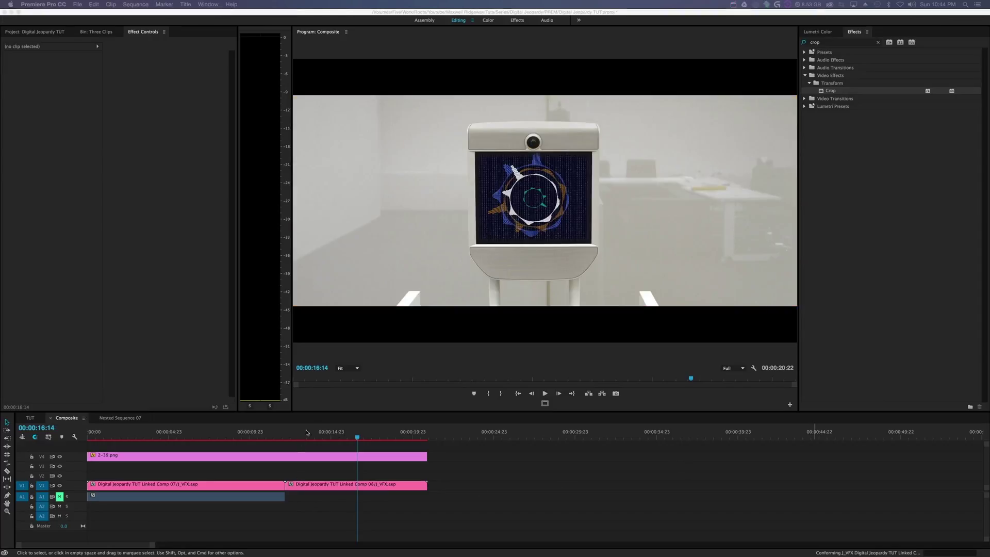
# - Scrub the Composite sequence across the wide shot (00:00:03:04) and robot close-up (00:00:15:13)
pyautogui.moveTo(339, 435); pyautogui.dragTo(216, 447)
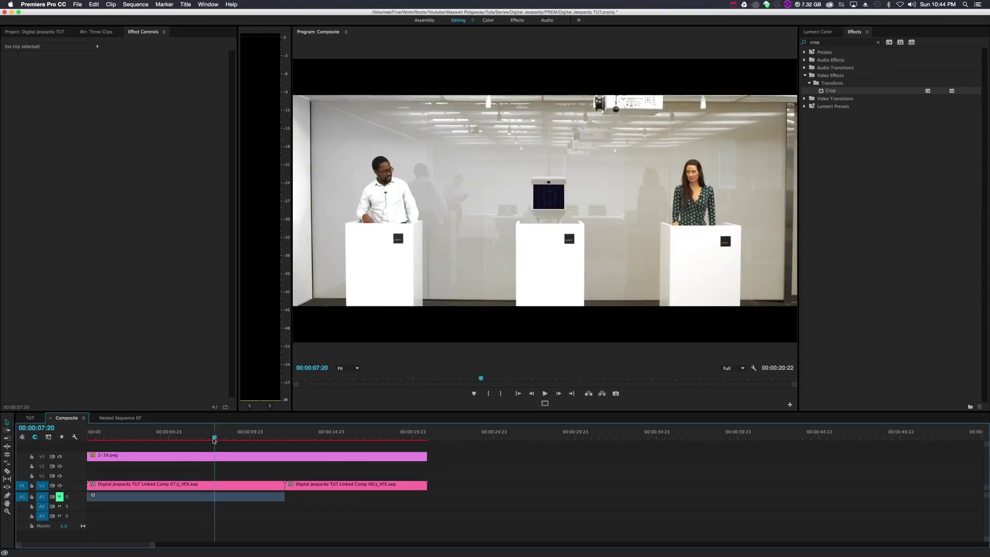
pyautogui.moveTo(214, 439); pyautogui.dragTo(138, 438)
pyautogui.click(340, 439)
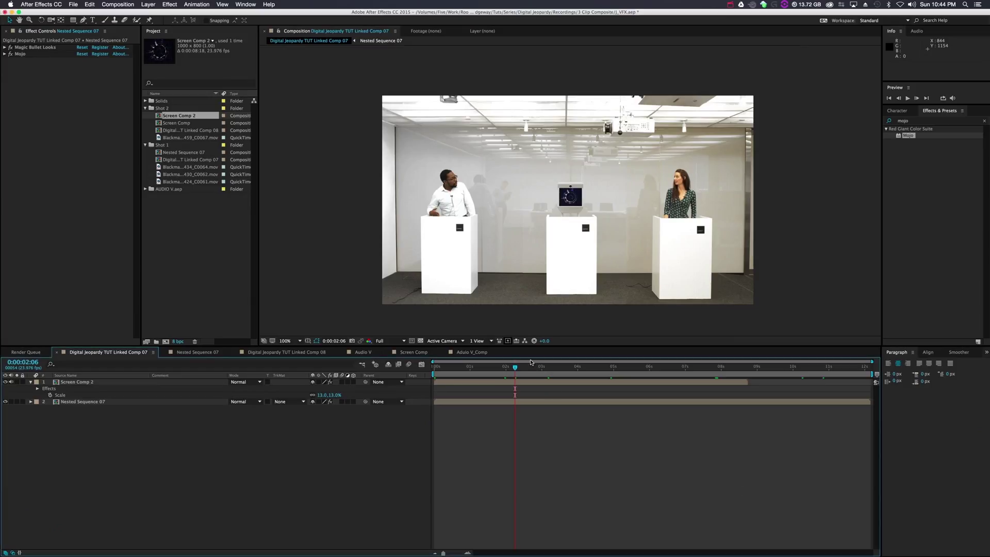
# - Scrub the graded wide shot from its start to 0:00:05:07, then collapse the Shot 2 and Shot 1 folders
pyautogui.moveTo(476, 376); pyautogui.dragTo(529, 376)
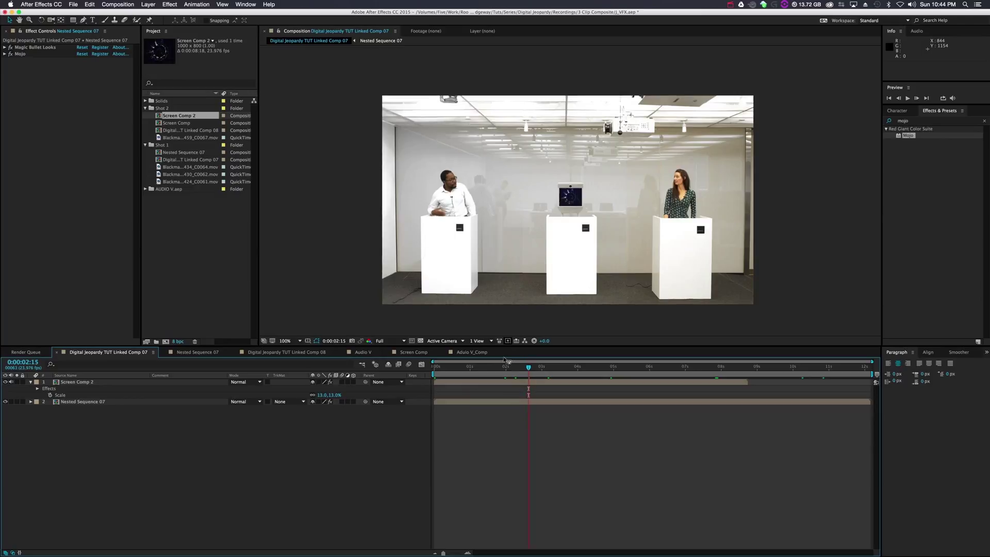
pyautogui.click(674, 369)
pyautogui.moveTo(675, 370); pyautogui.dragTo(453, 377)
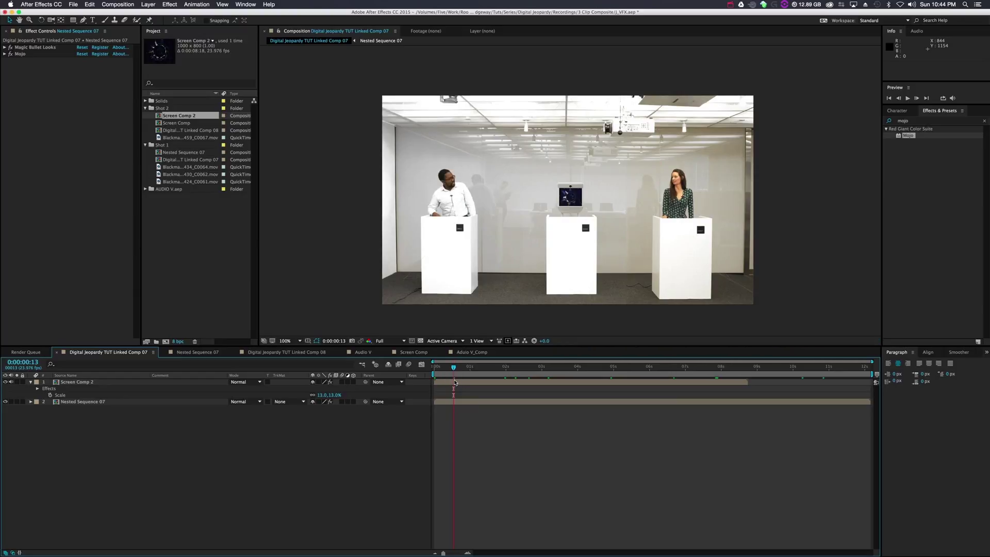
pyautogui.moveTo(457, 372); pyautogui.dragTo(626, 377)
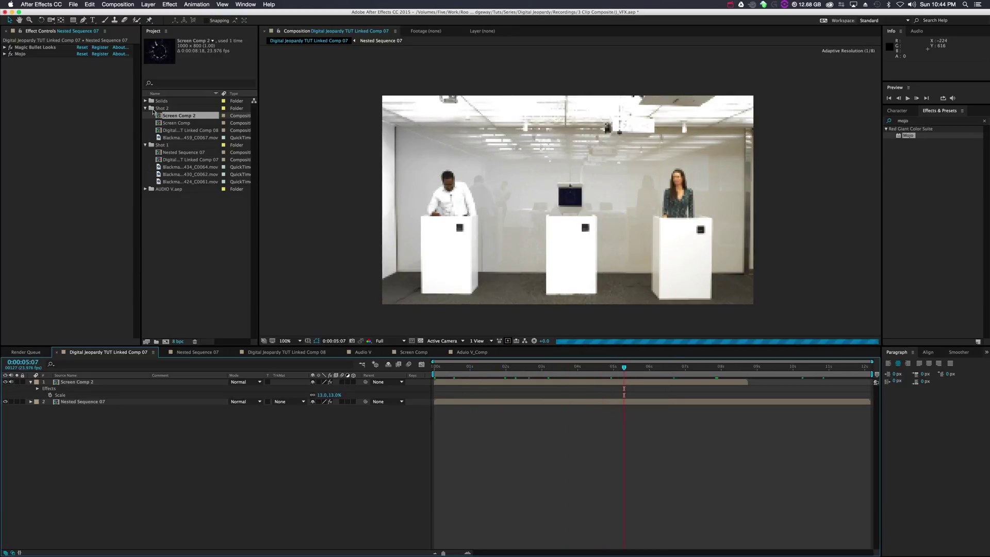
pyautogui.click(145, 108)
pyautogui.click(146, 115)
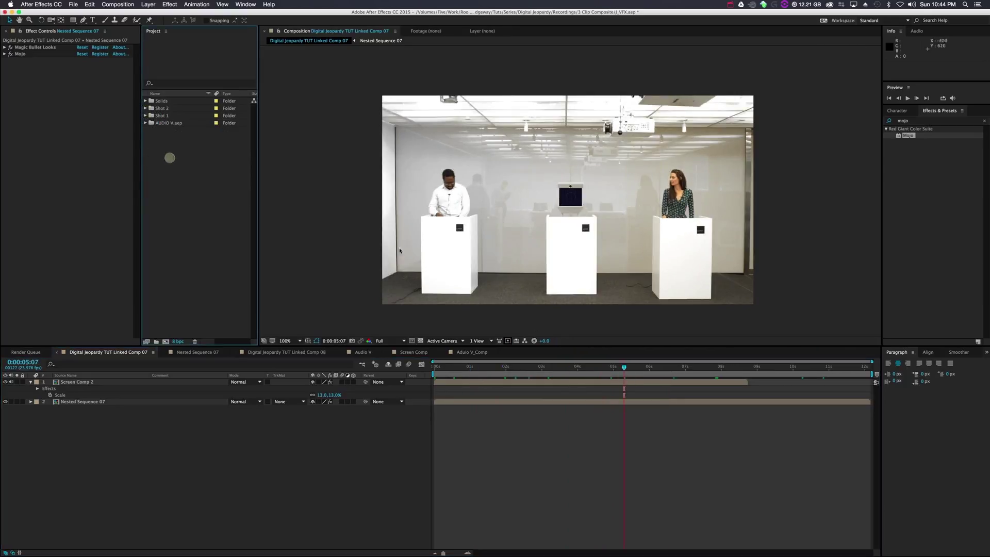